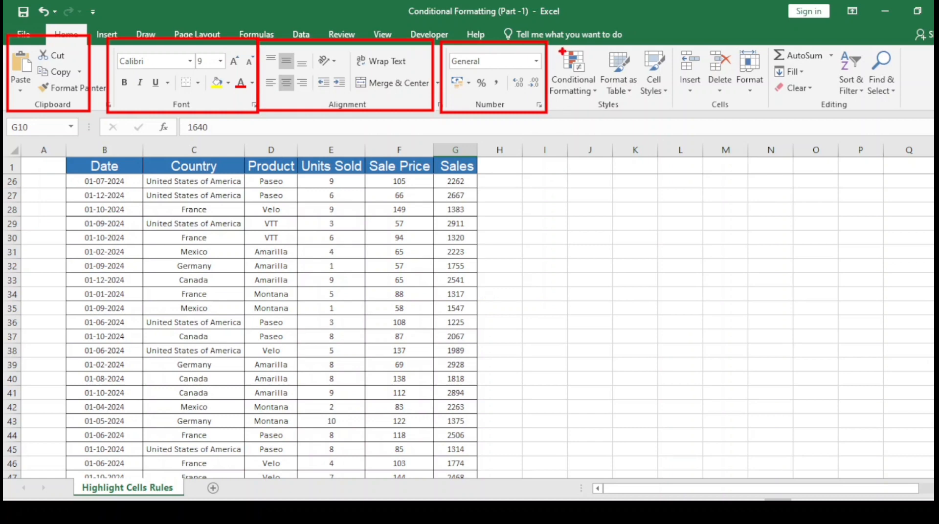
Try a yellow fill and a red font colour on the date in cell B26
mouse_move(551, 43)
mouse_down()
mouse_move(591, 100)
mouse_move(641, 116)
mouse_move(680, 113)
mouse_move(672, 112)
mouse_up()
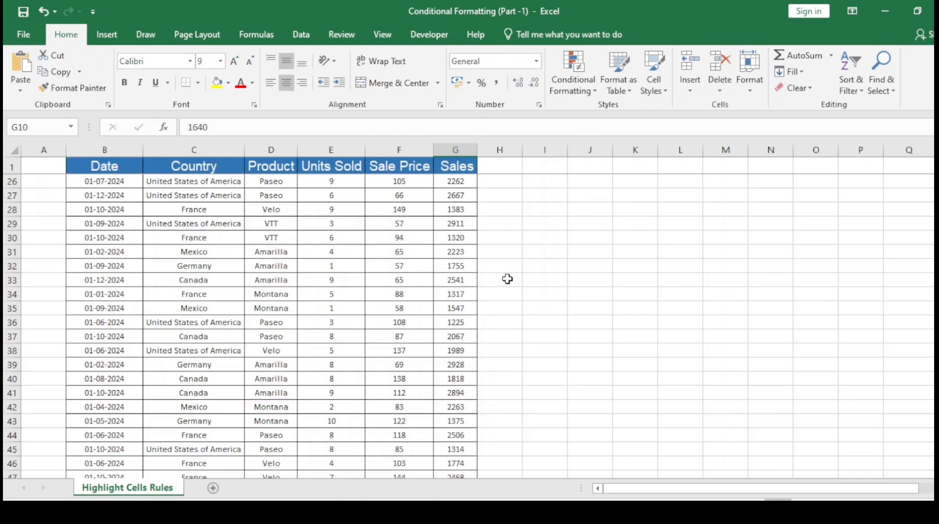
click(96, 167)
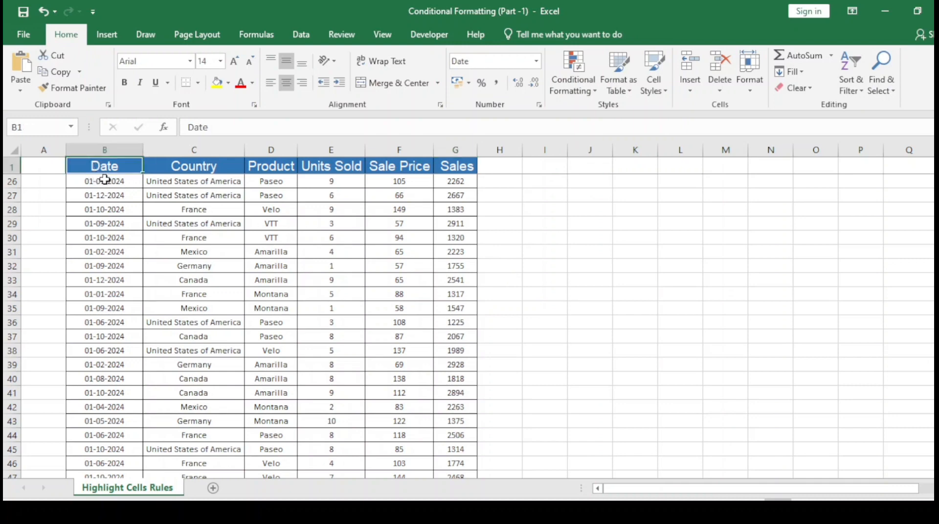
click(101, 181)
click(217, 82)
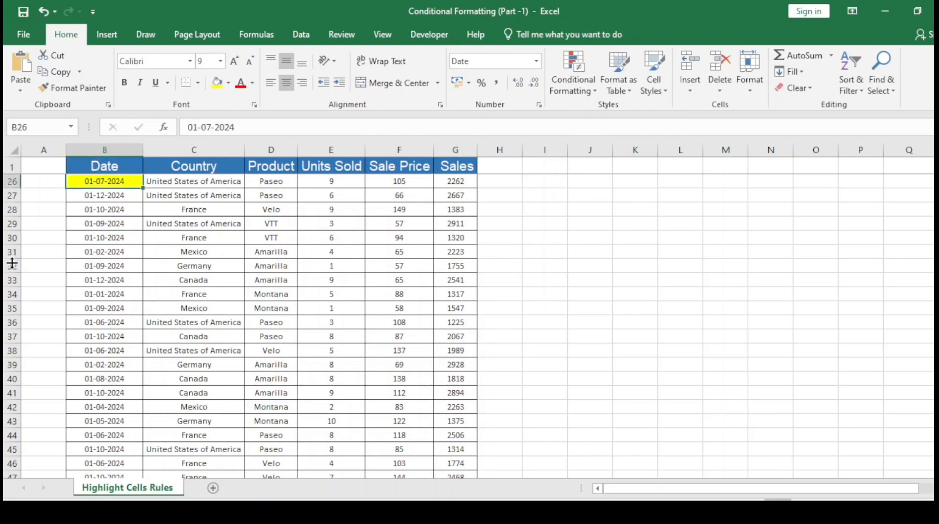
click(240, 82)
key(ctrl+z)
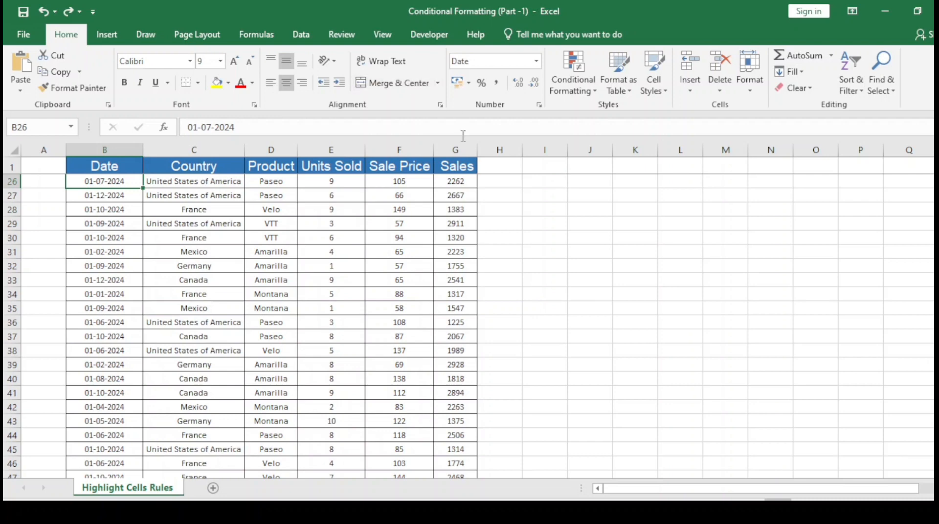
Give the Sales value in cell G26 a yellow fill and a red font colour
click(454, 180)
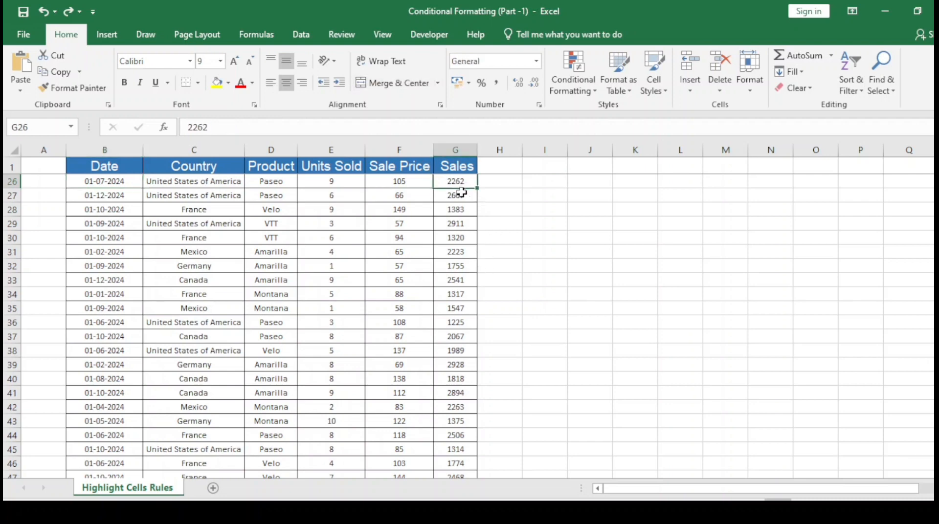
key(ctrl+2)
drag(430, 174, 489, 192)
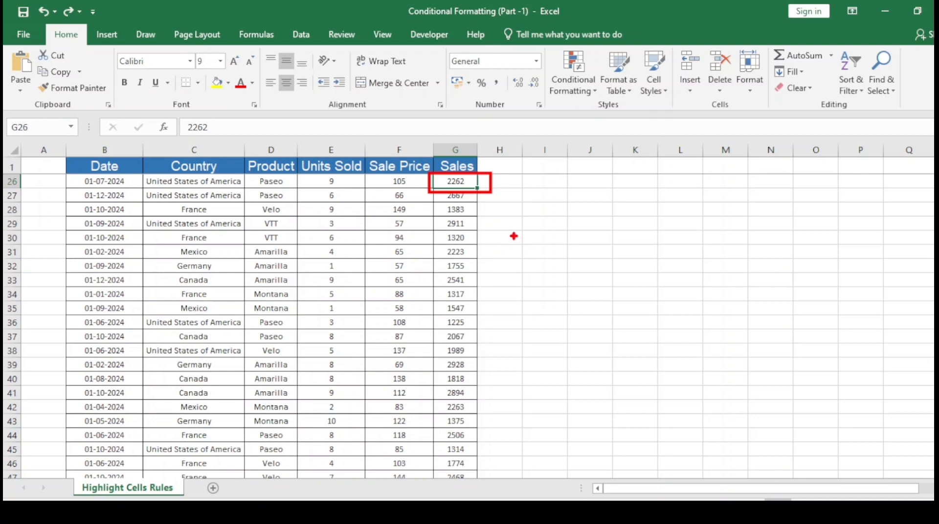
click(216, 83)
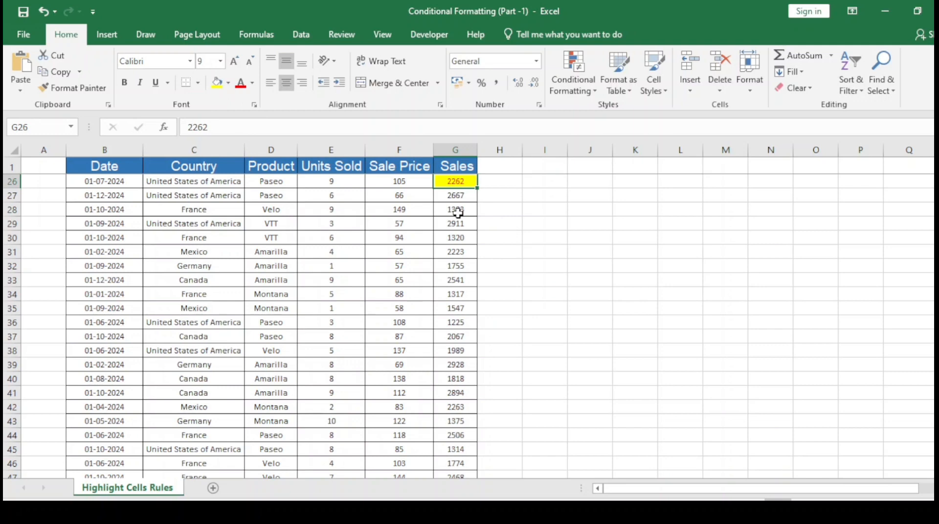
Try changing the Sales value in G26 to 2345, and undo both the new value and the cell's manual colouring
text(2345)
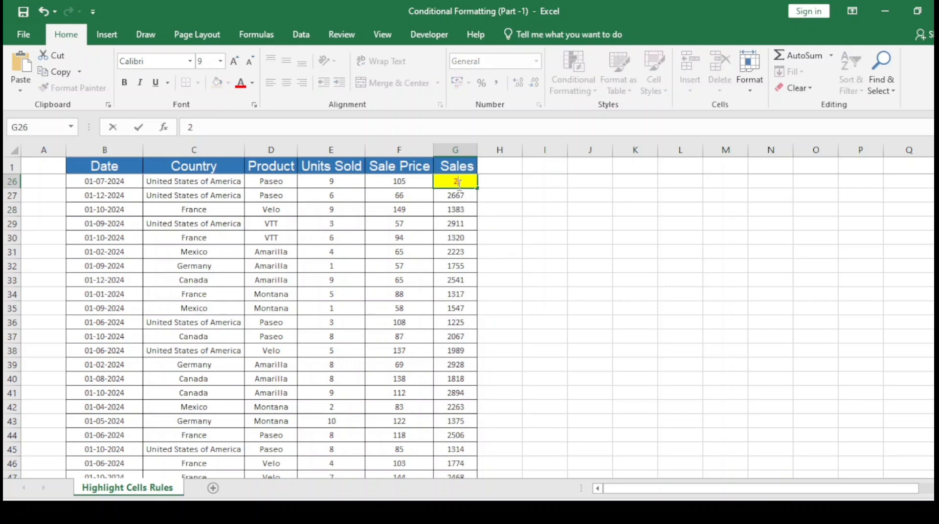
key(Return)
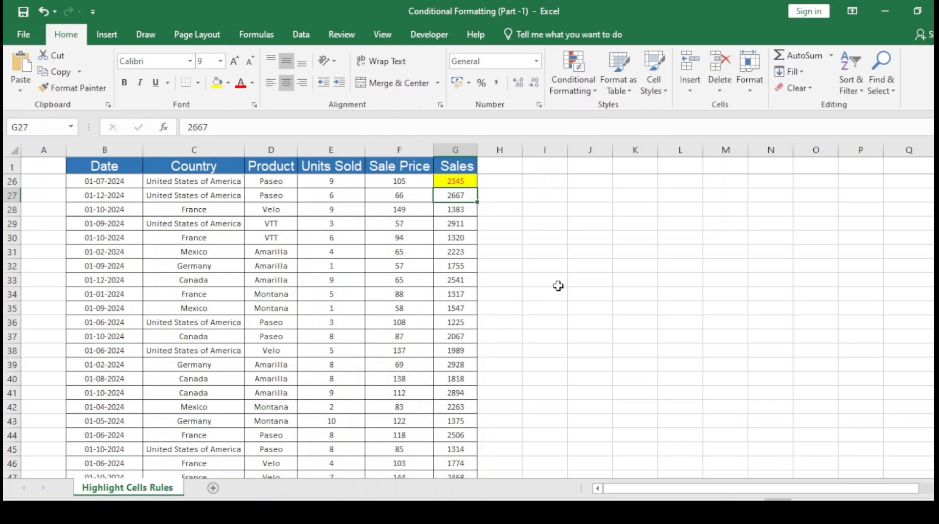
key(ctrl+z)
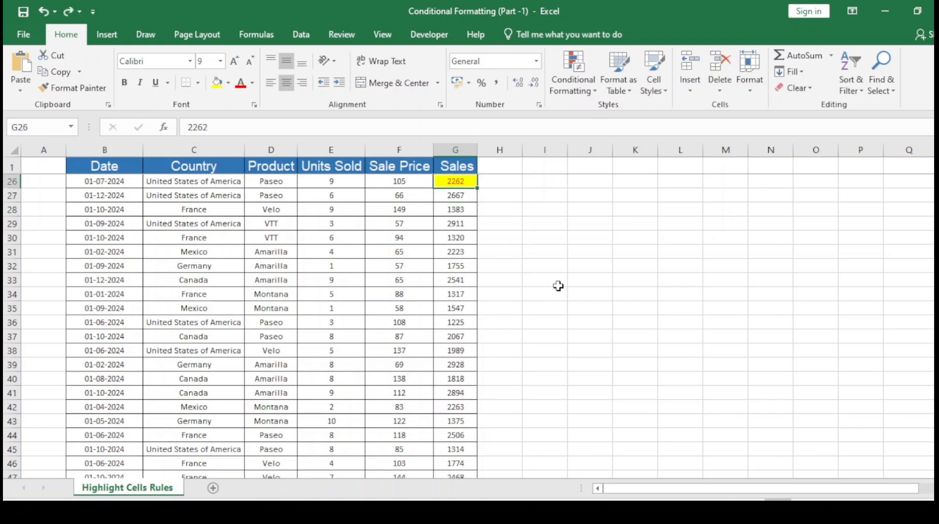
key(ctrl+z)
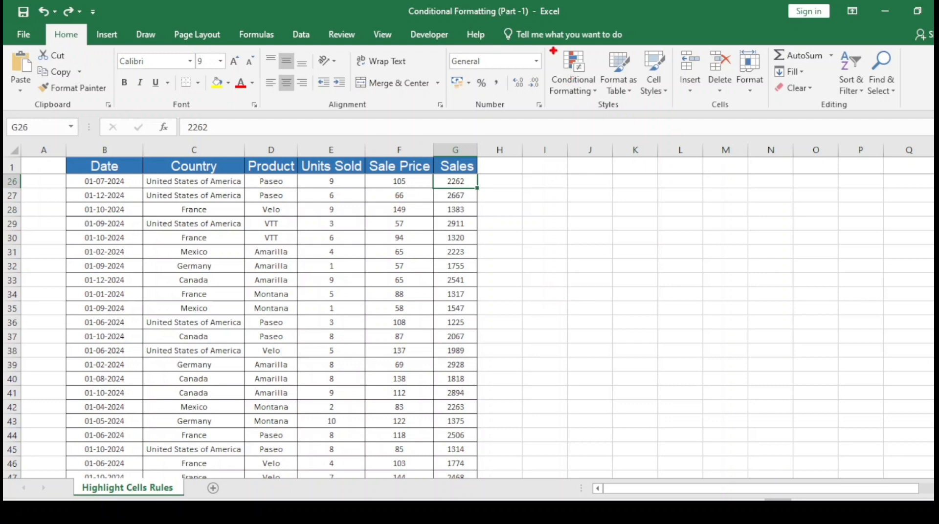
mouse_move(547, 45)
mouse_down()
mouse_move(628, 116)
mouse_move(673, 114)
mouse_up()
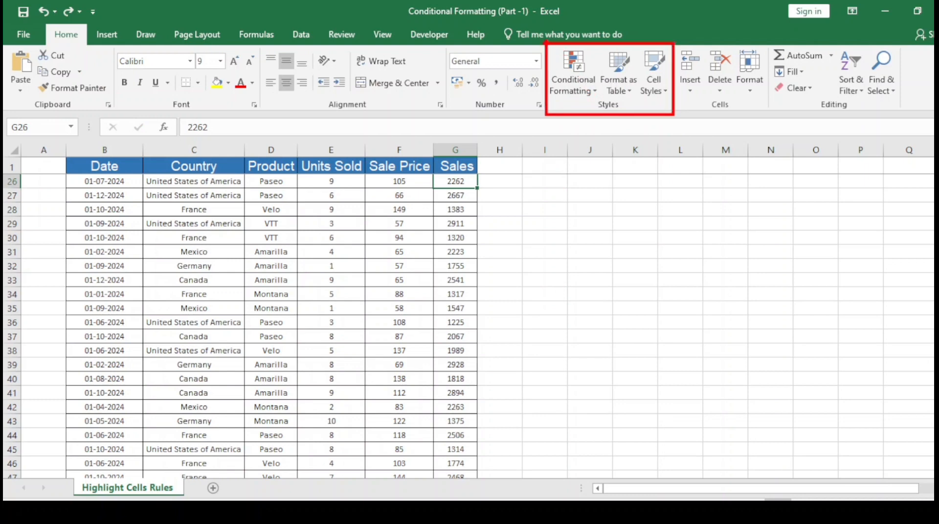
drag(547, 45, 598, 116)
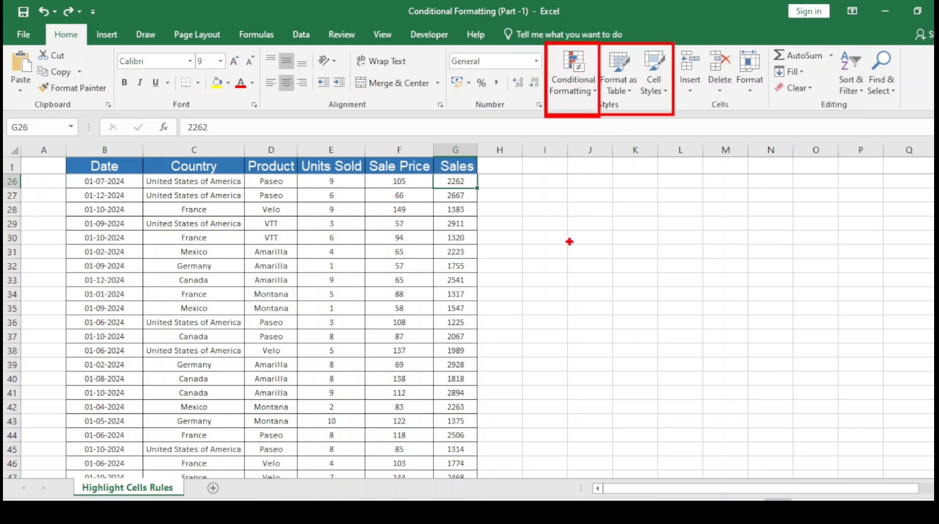
key(Escape)
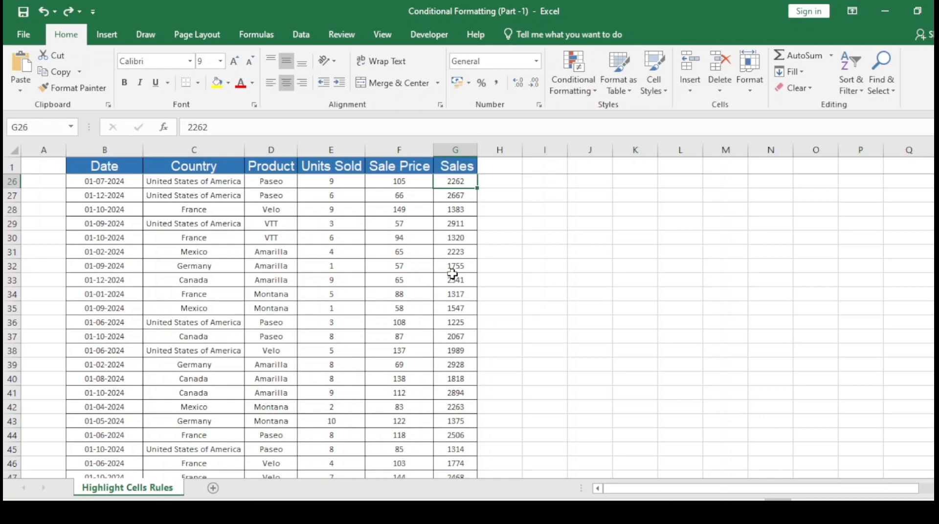
click(453, 195)
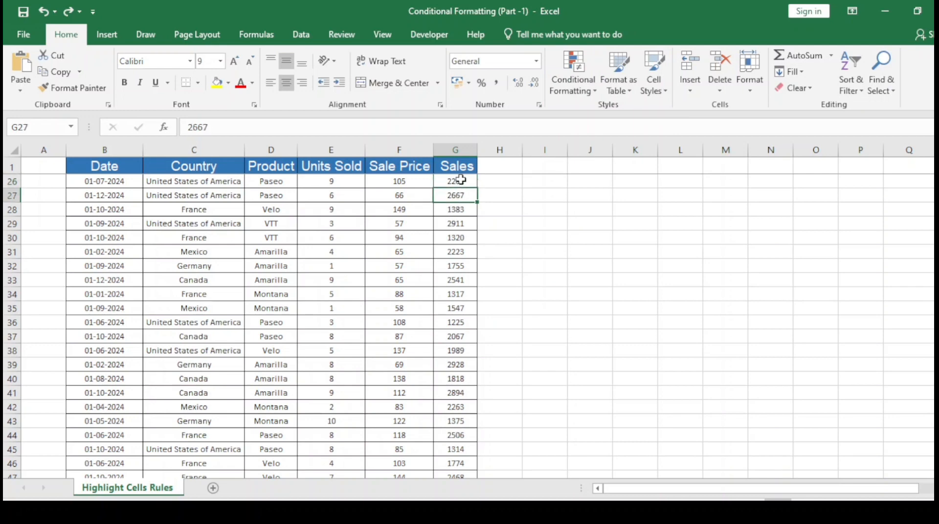
click(443, 179)
Look through the Conditional Formatting rule categories and the Highlight Cells Rules options with Units Sold cell E26 selected
click(342, 181)
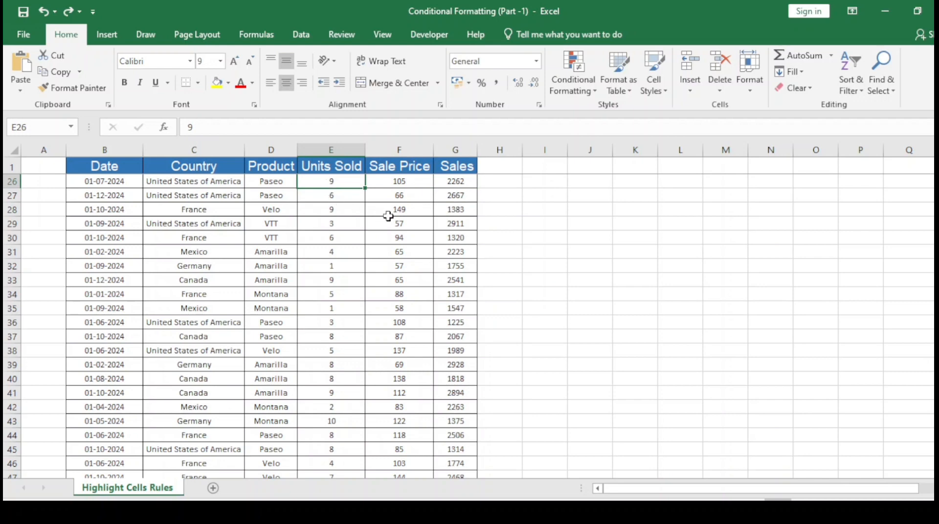
click(593, 94)
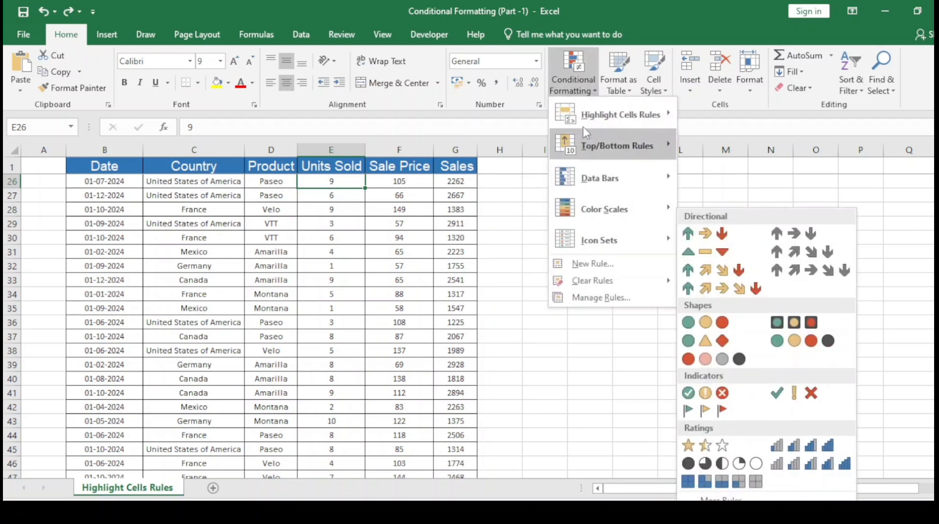
mouse_move(611, 127)
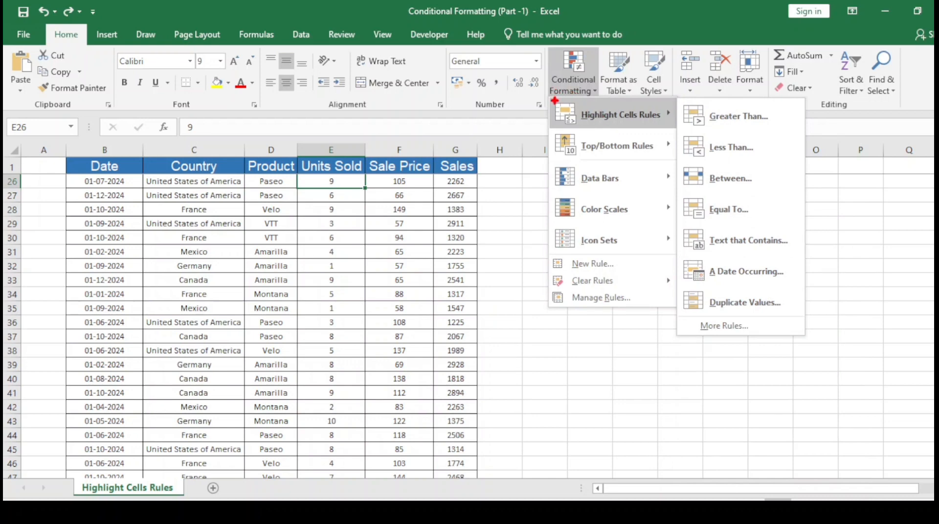
mouse_move(554, 101)
mouse_down()
mouse_move(570, 121)
mouse_move(676, 131)
mouse_up()
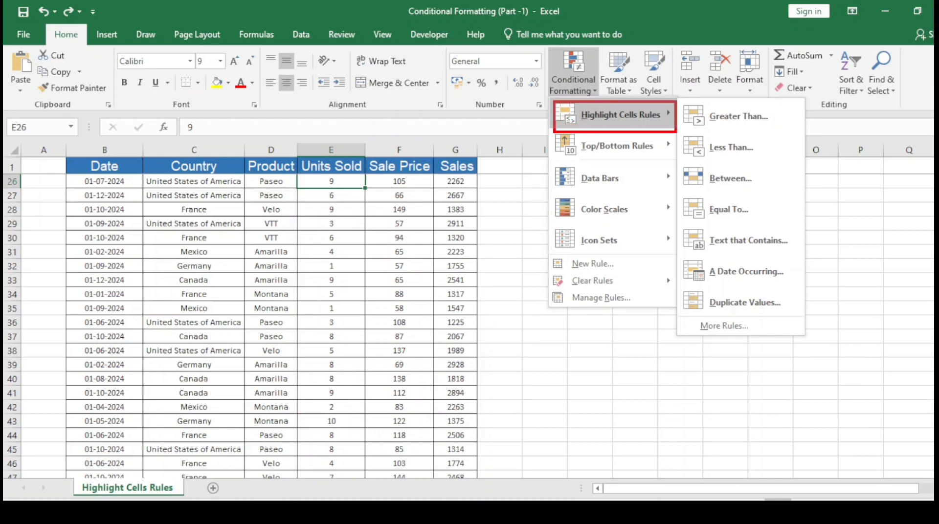
drag(562, 138, 666, 163)
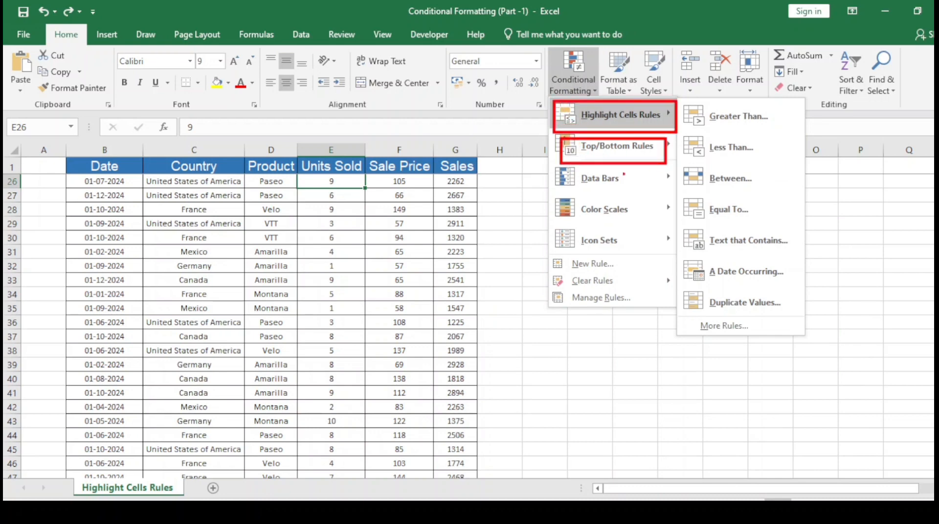
drag(560, 169, 667, 198)
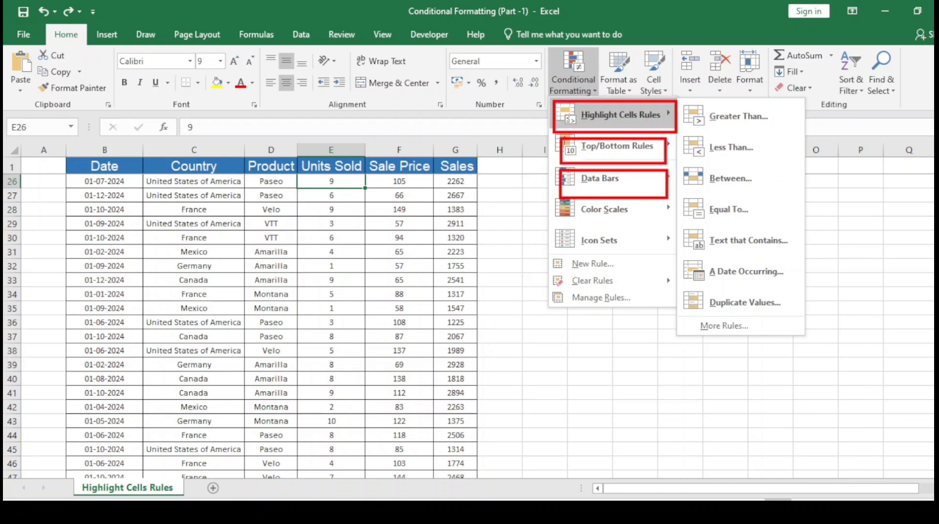
drag(562, 199, 671, 220)
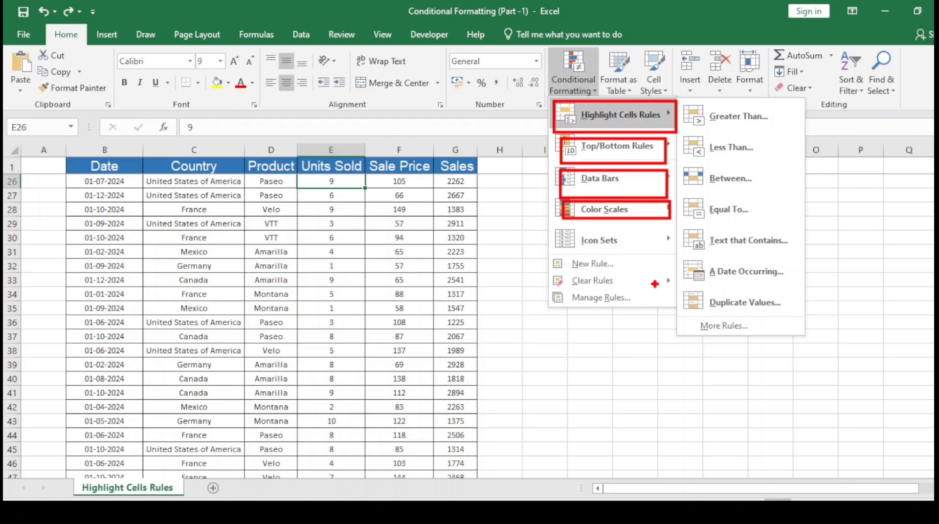
key(Escape)
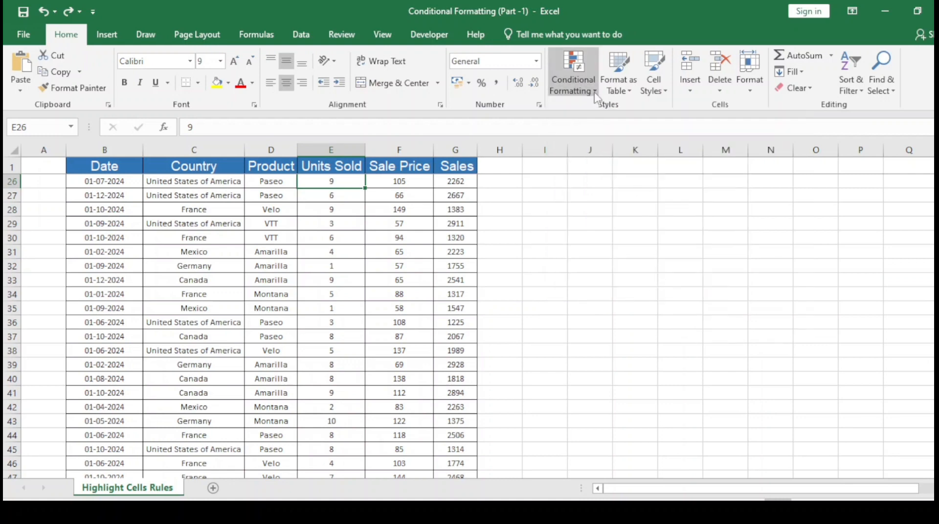
click(573, 78)
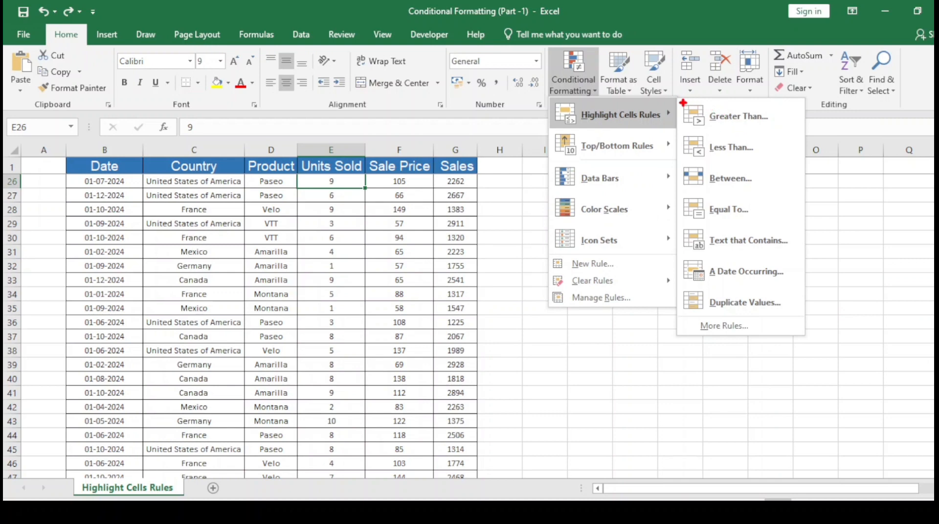
drag(683, 103, 792, 310)
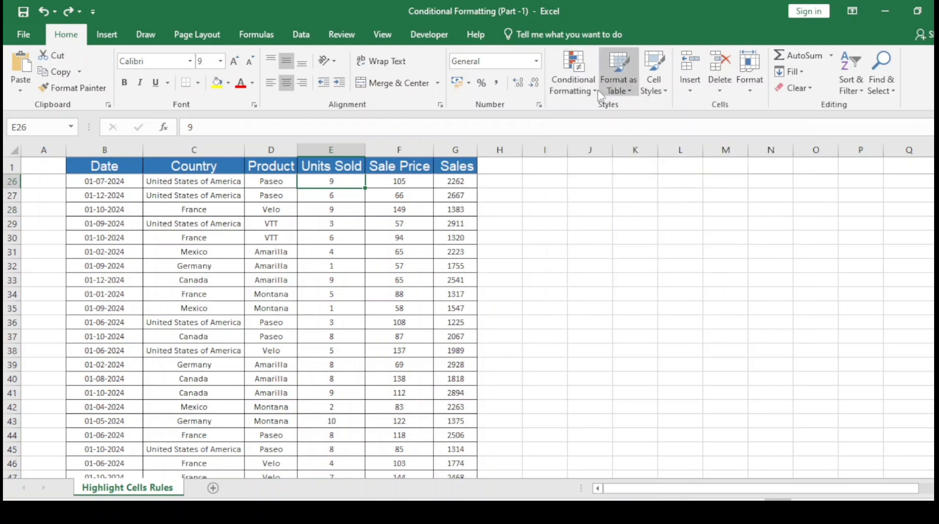
Start a Greater Than highlight rule for Units Sold cell E26 and set its threshold to 8
click(573, 79)
mouse_move(620, 113)
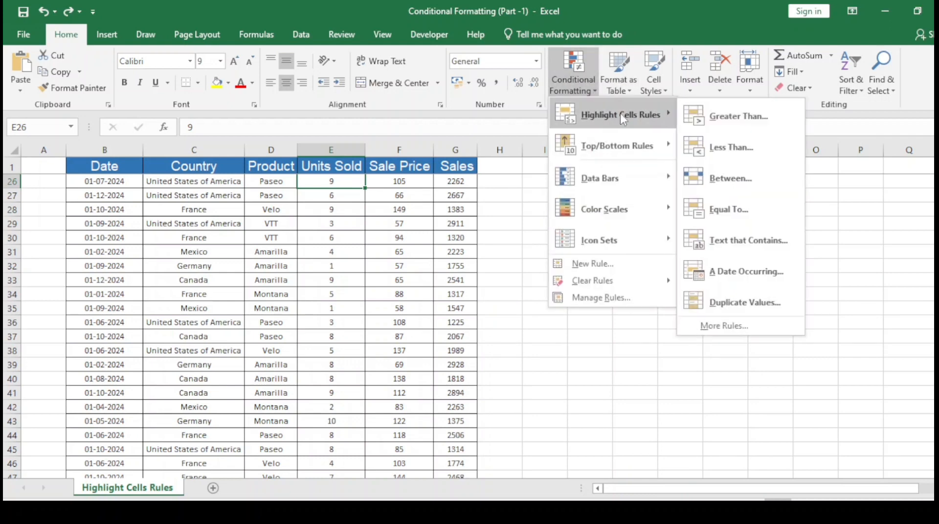
click(724, 116)
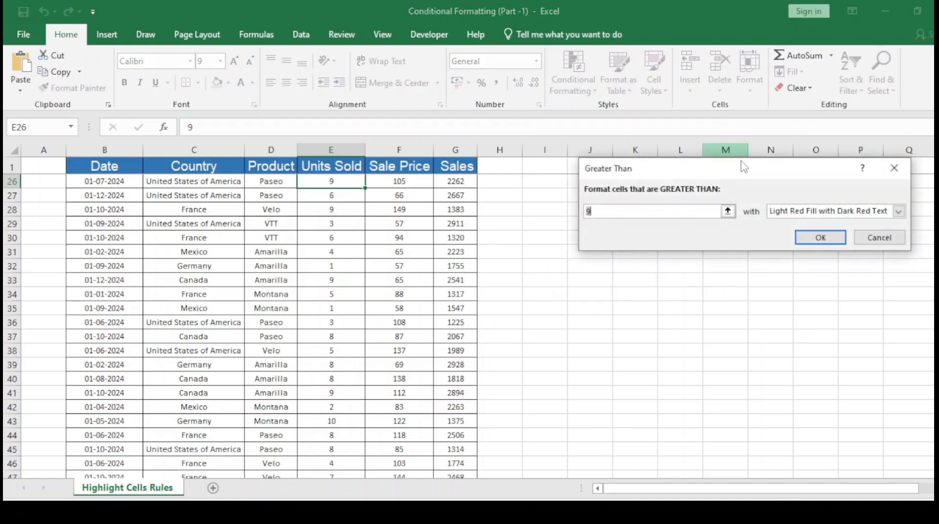
drag(670, 168, 640, 157)
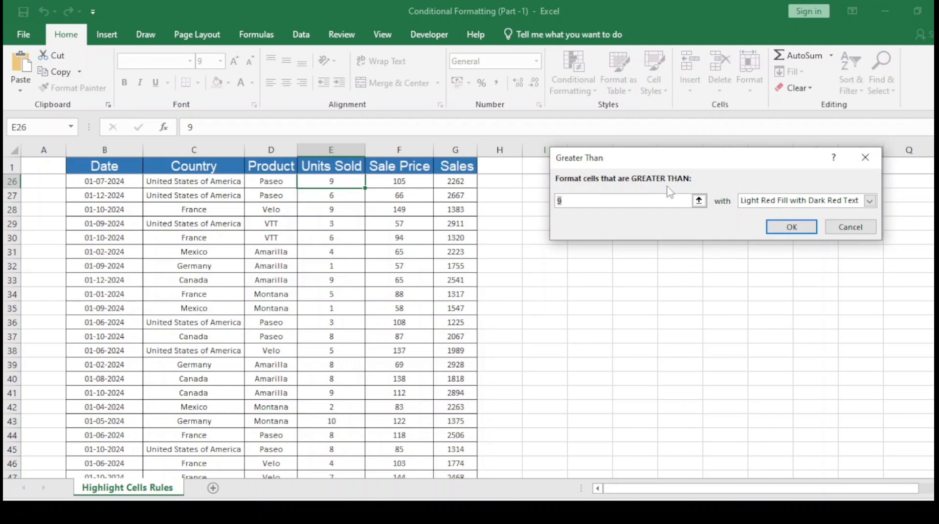
click(580, 201)
key(BackSpace)
text(8)
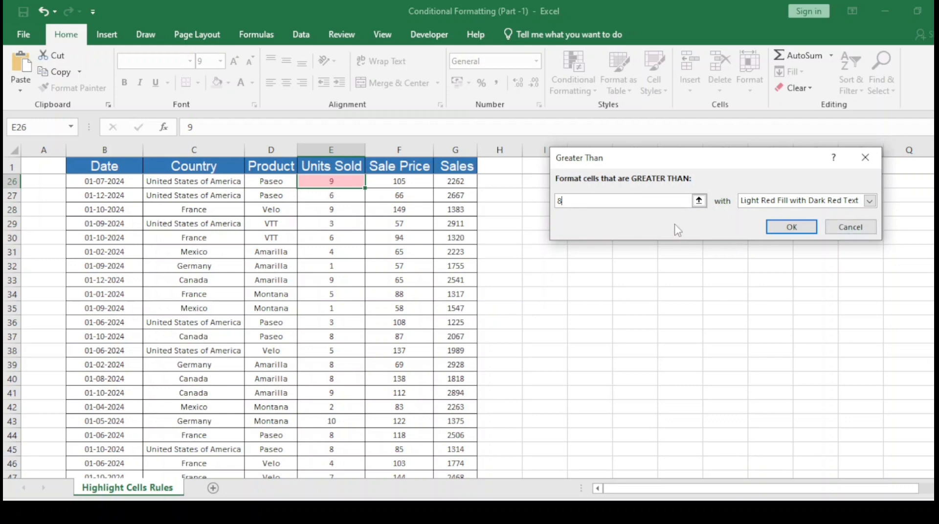
Try the Yellow Fill with Dark Yellow Text, Light Red Fill, Red Text and Red Border presets on the Greater Than rule for E26
mouse_move(713, 182)
mouse_down()
mouse_move(747, 210)
mouse_move(878, 212)
mouse_up()
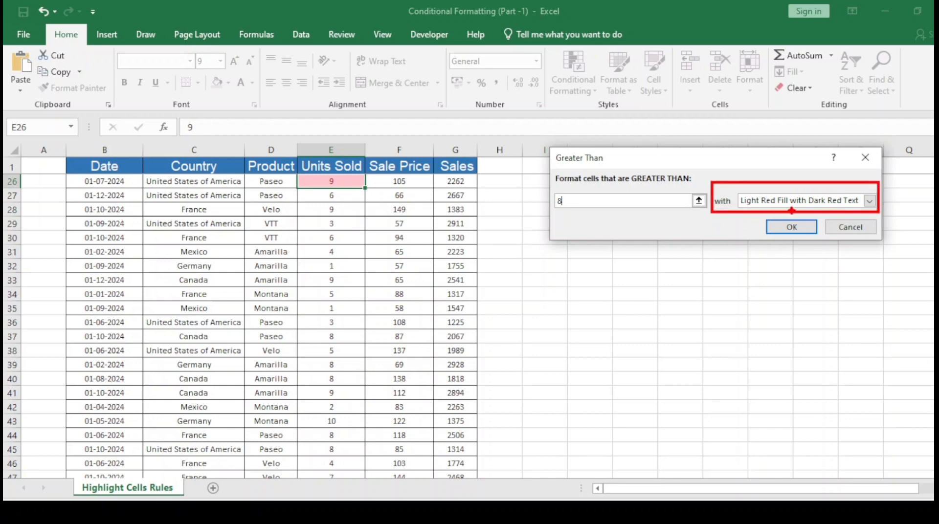
click(870, 201)
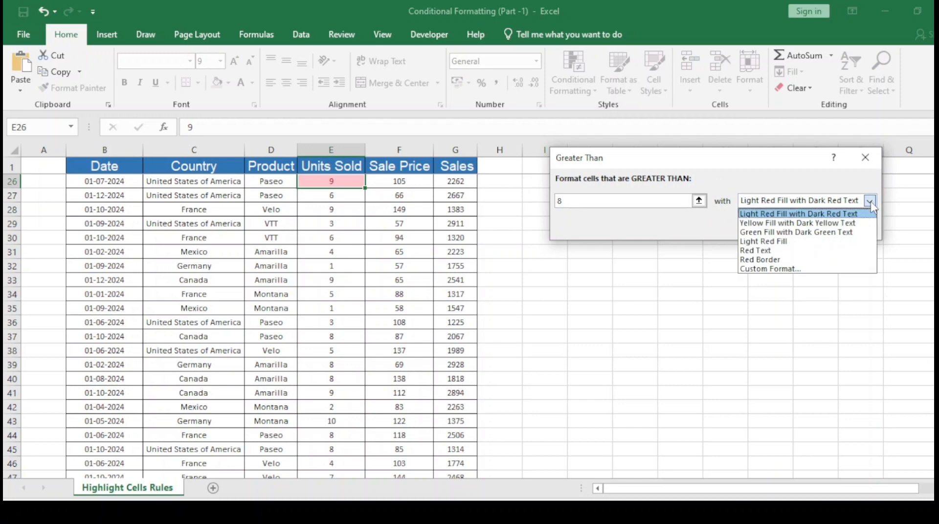
click(771, 224)
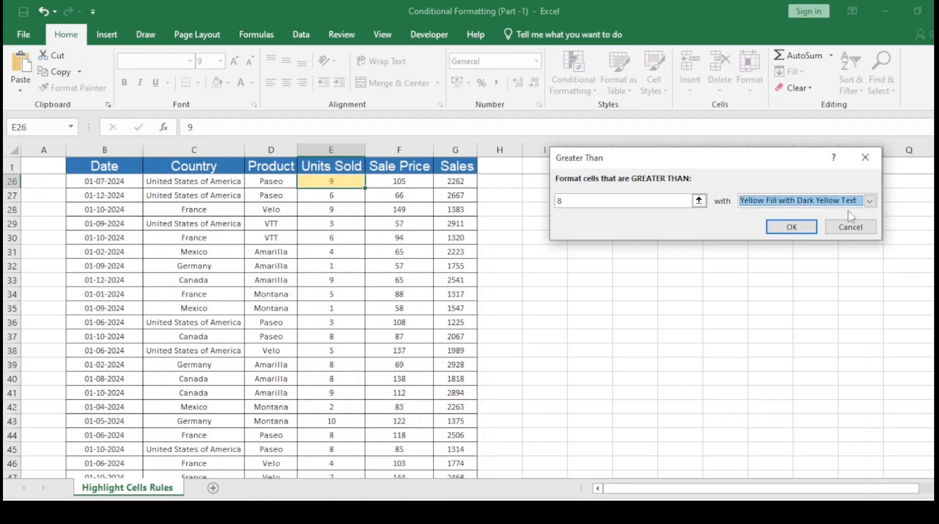
click(869, 202)
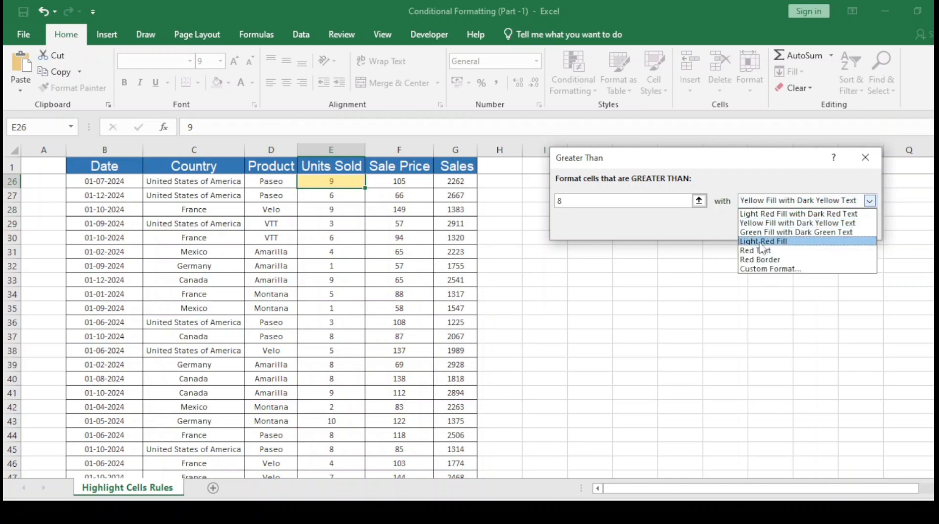
click(760, 242)
click(869, 201)
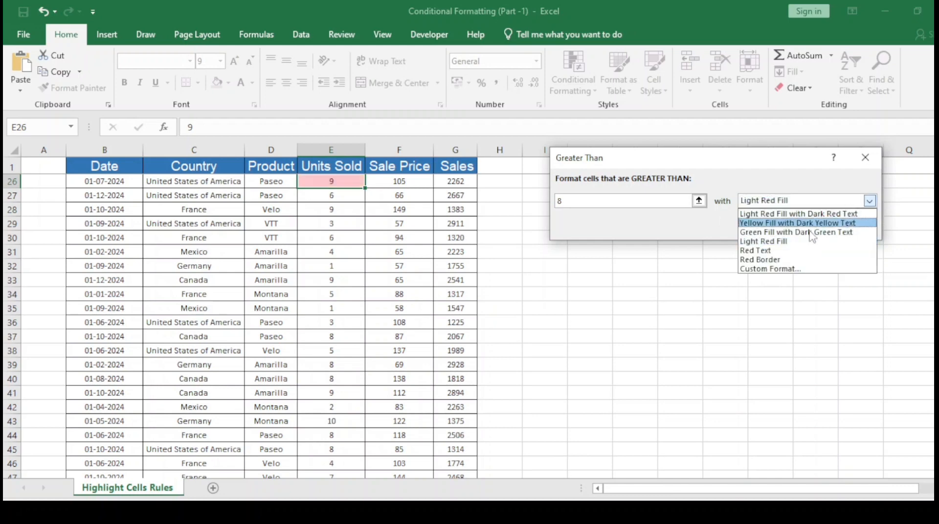
click(755, 250)
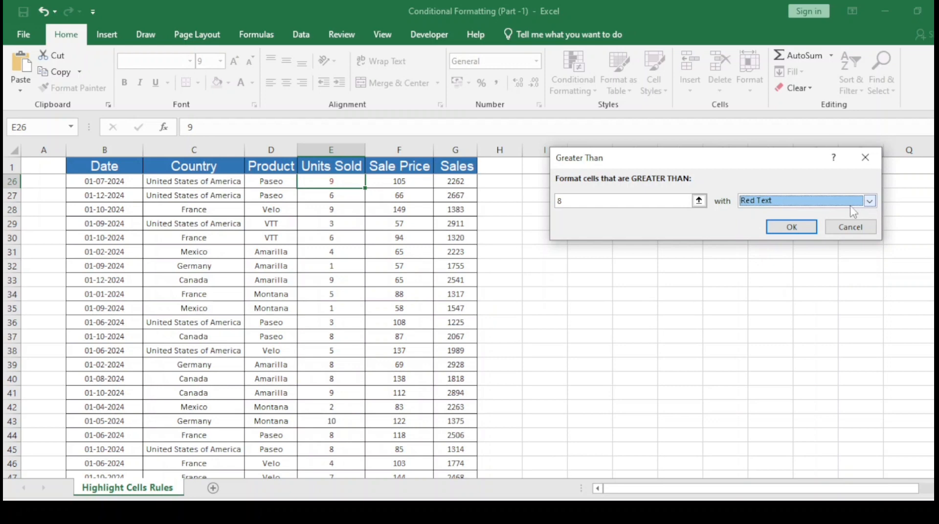
click(756, 201)
click(758, 259)
Give the Greater Than rule for E26 a custom format with red font and black fill, and apply the rule
click(826, 202)
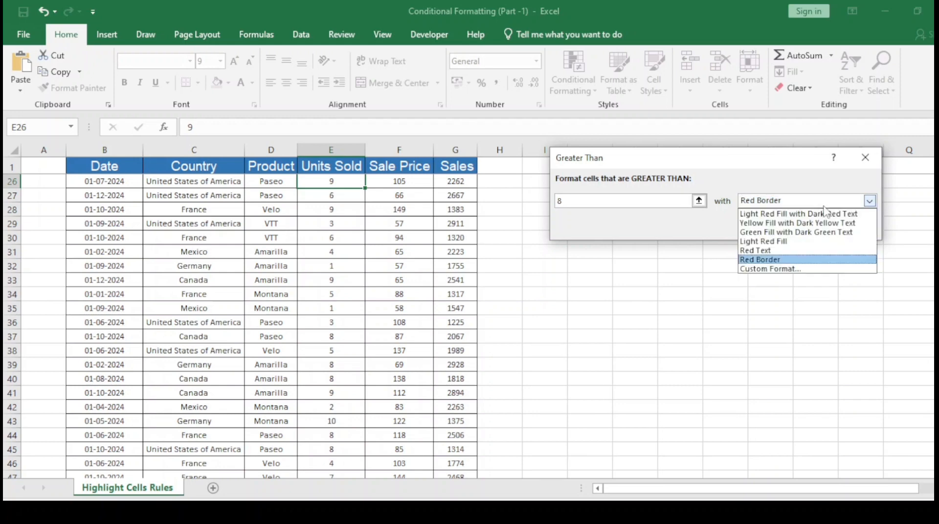
click(770, 269)
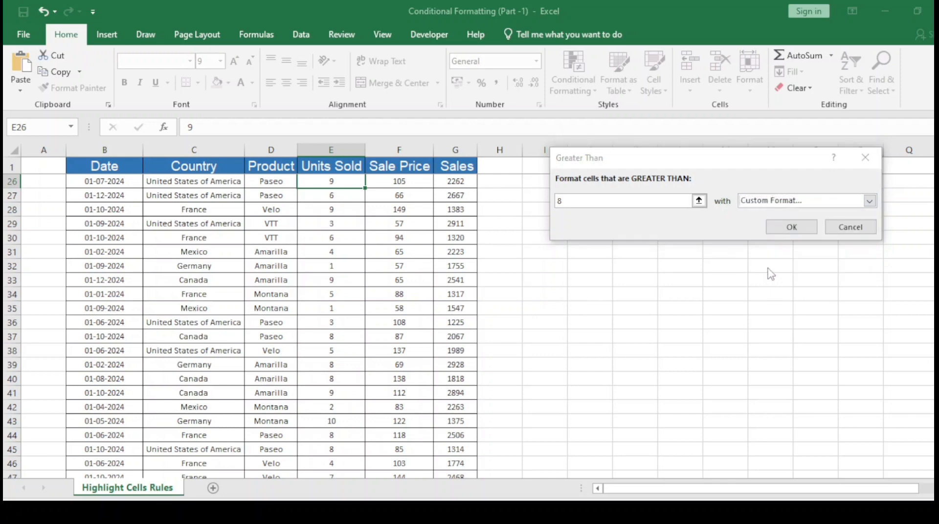
drag(663, 20, 621, 30)
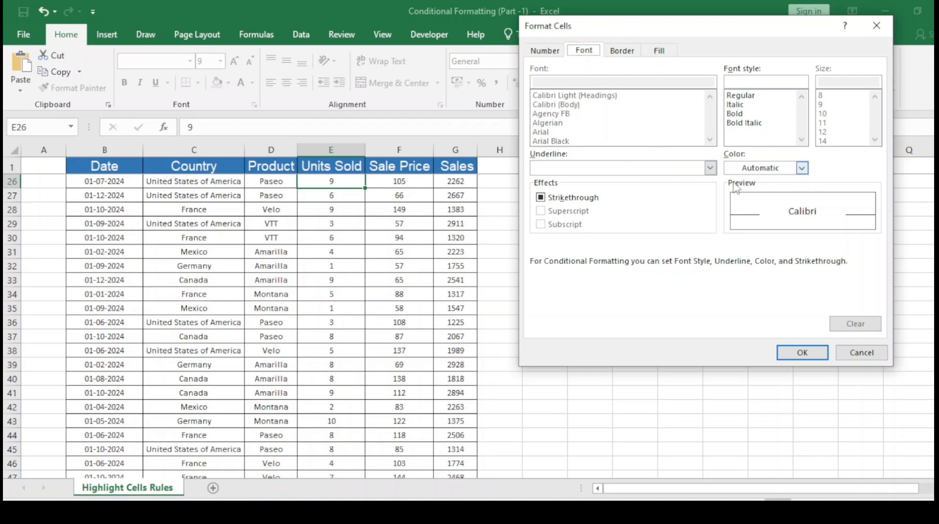
click(802, 169)
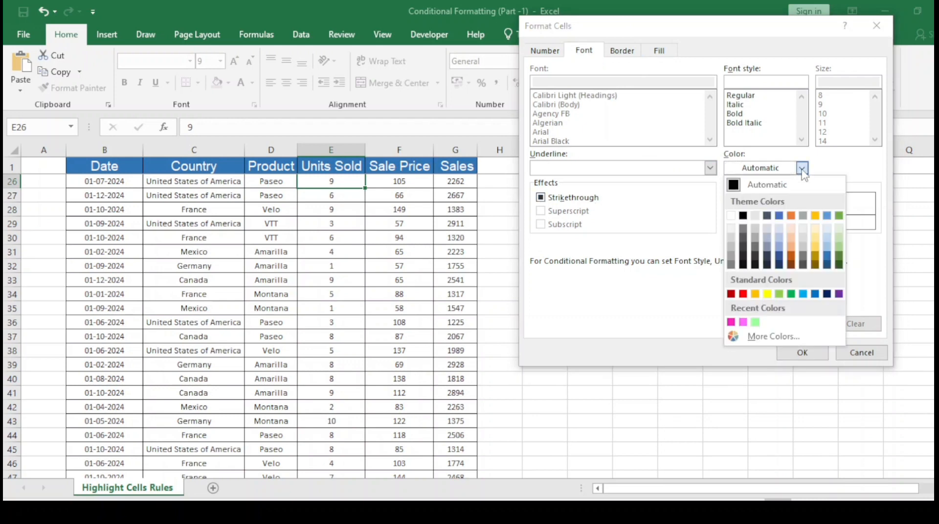
click(744, 294)
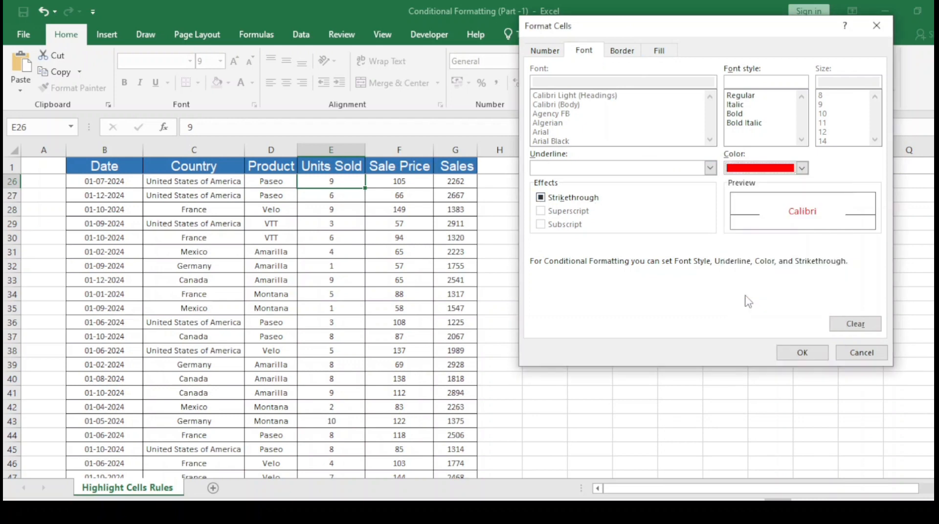
click(664, 52)
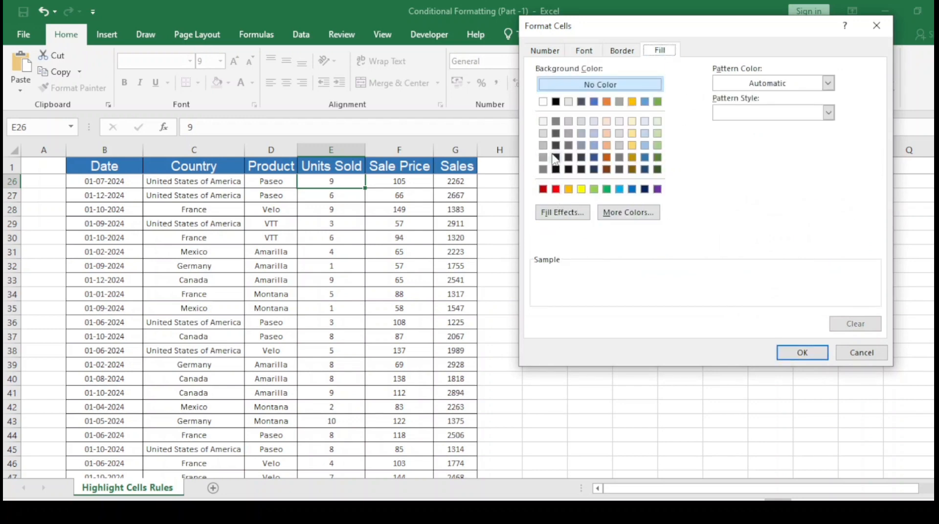
click(558, 100)
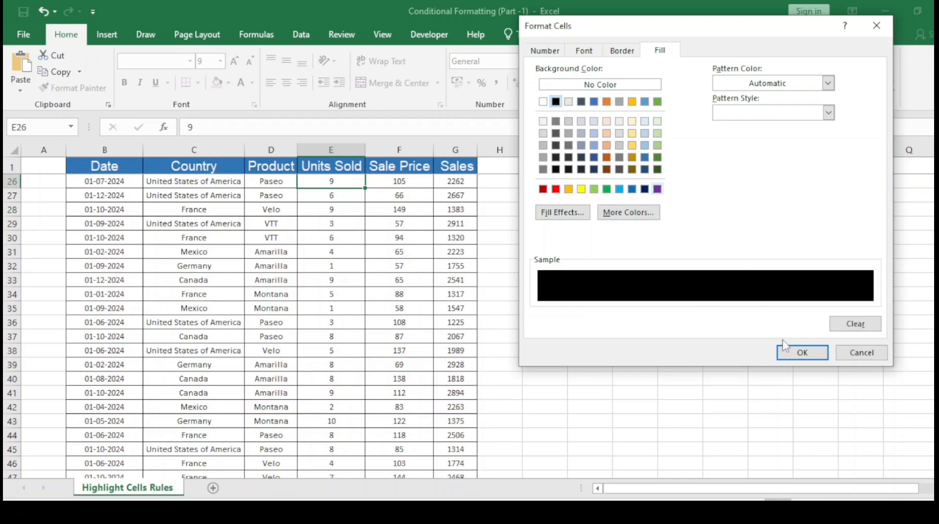
click(801, 353)
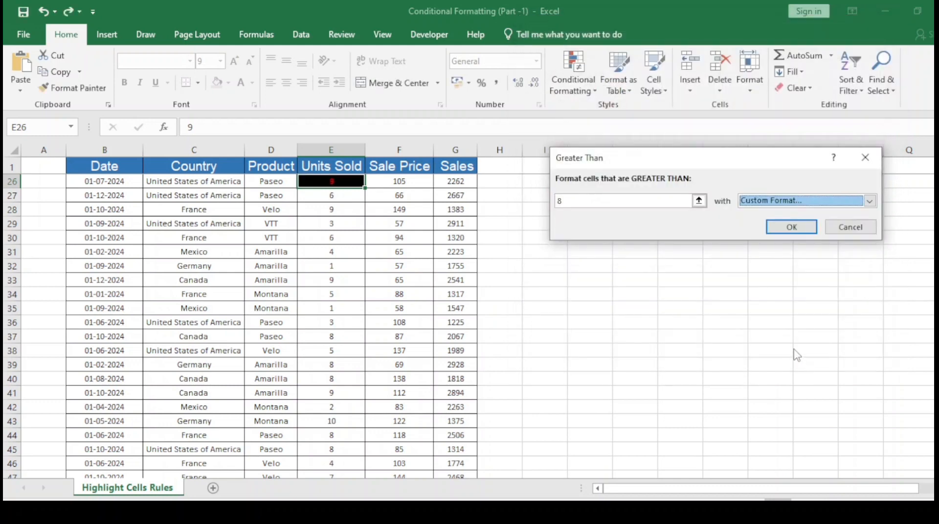
click(789, 226)
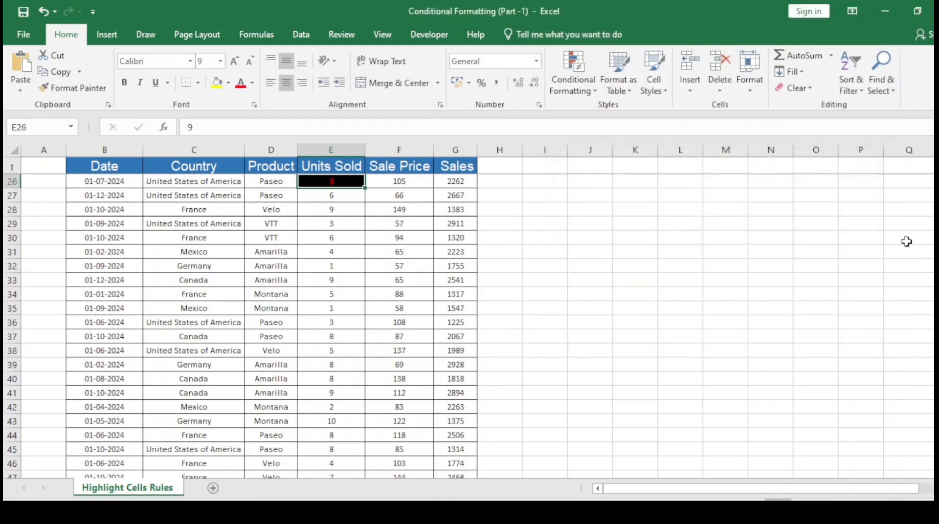
Test the highlight rule on E26 by setting its Units Sold value to 10 and to 7
click(333, 205)
click(332, 181)
text(10)
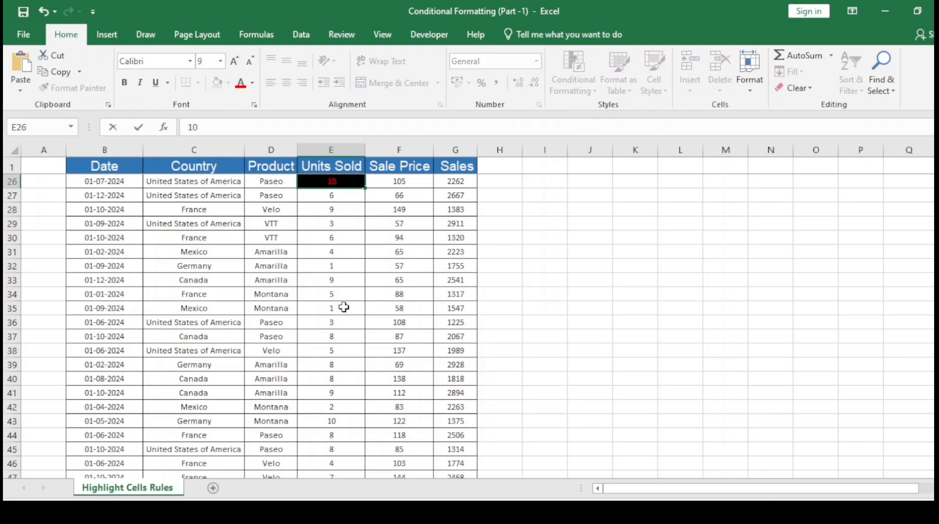
key(Return)
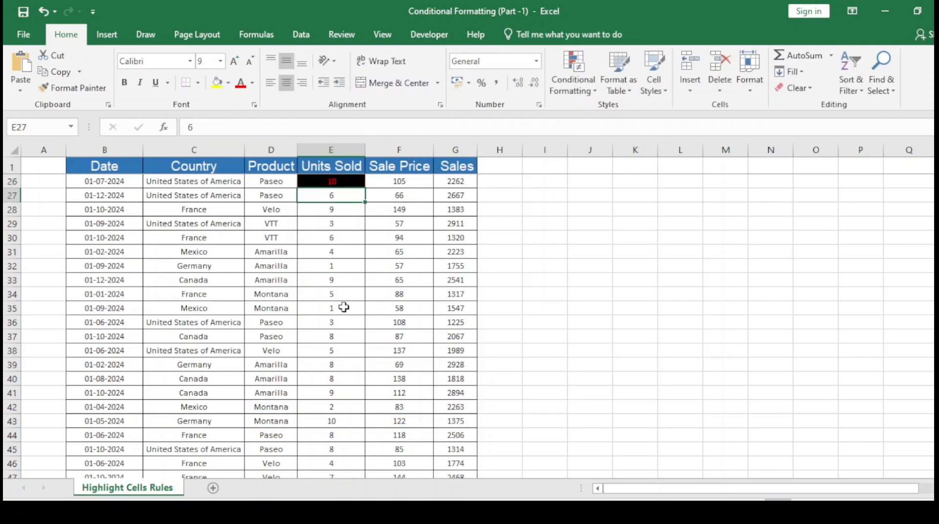
key(Up)
scroll(343, 307, up, 1)
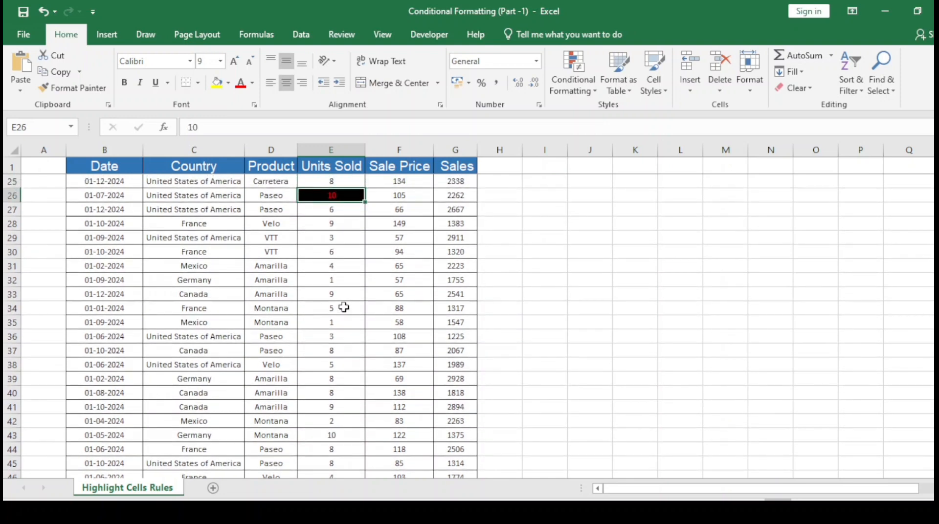
text(7)
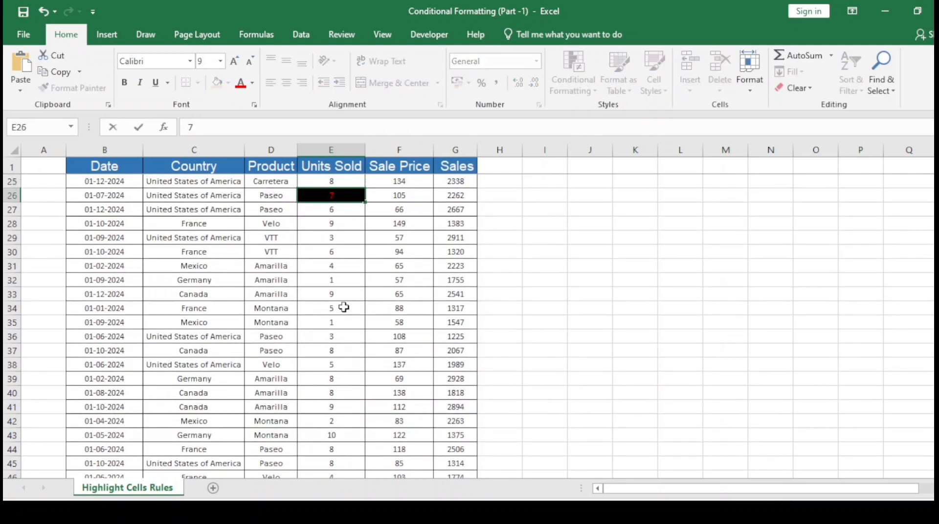
key(Return)
key(Up)
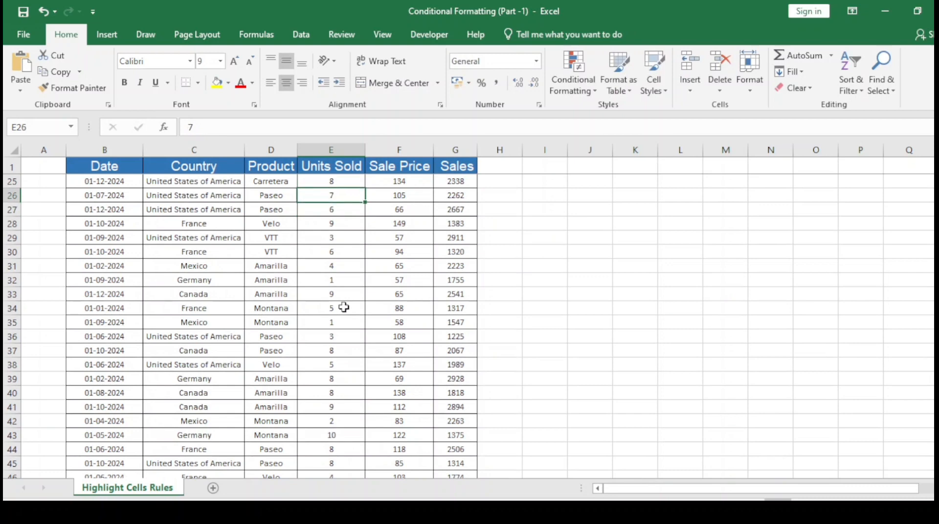
Set the Units Sold value in cell E26 to 12
key(Down)
key(Up)
key(Down)
key(Up)
text(12)
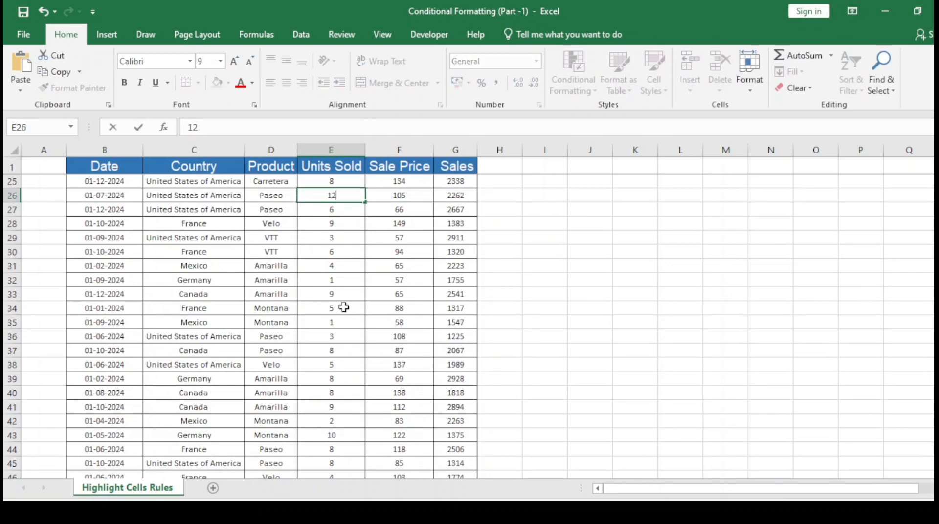
key(Return)
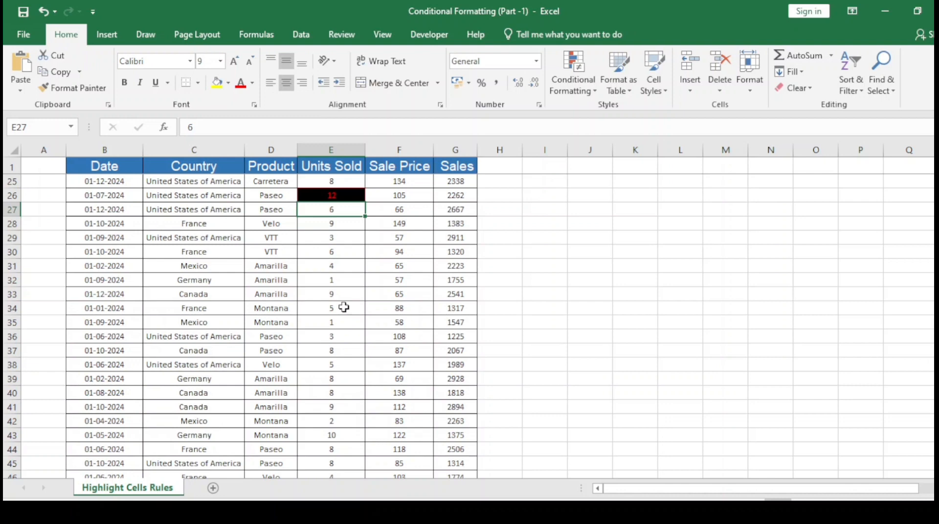
Start a Greater Than highlight rule for all Units Sold values from E2 to E701 and set its threshold to 8
key(Up)
key(Up)
key(Up)
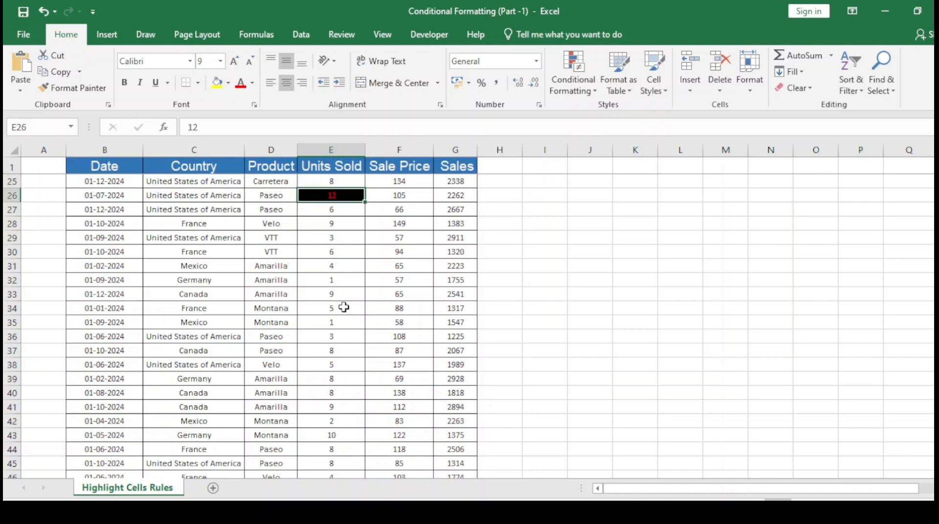
scroll(343, 308, up, 8)
key(Down)
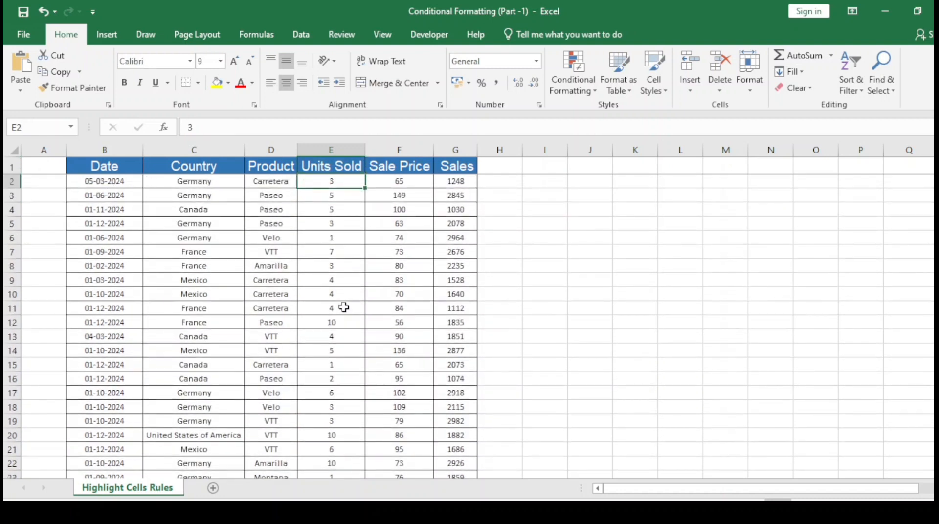
key(Up)
key(Down)
key(Up)
key(Down)
key(ctrl+shift+Down)
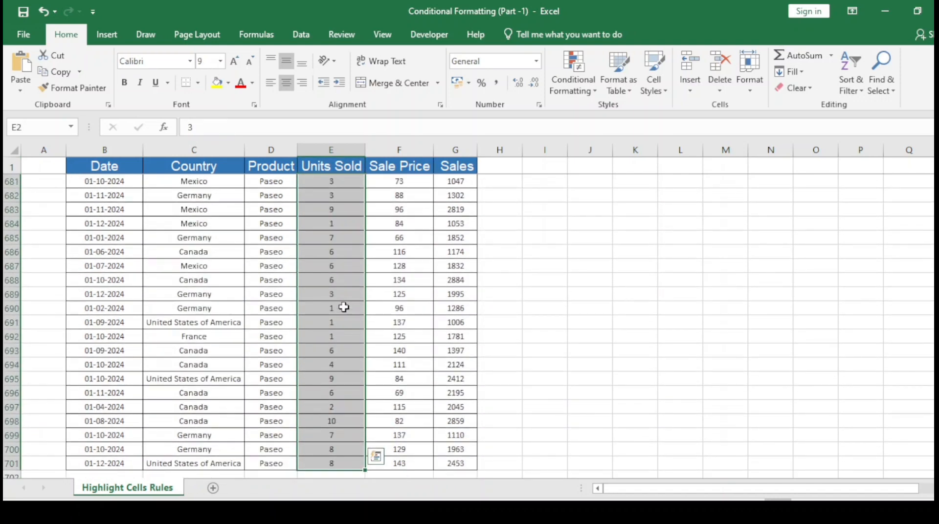
click(595, 91)
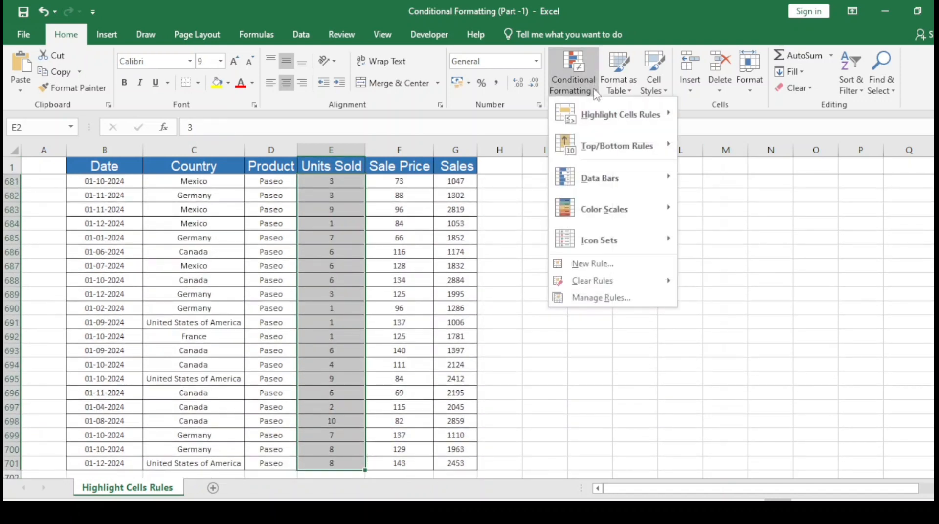
mouse_move(609, 110)
click(731, 121)
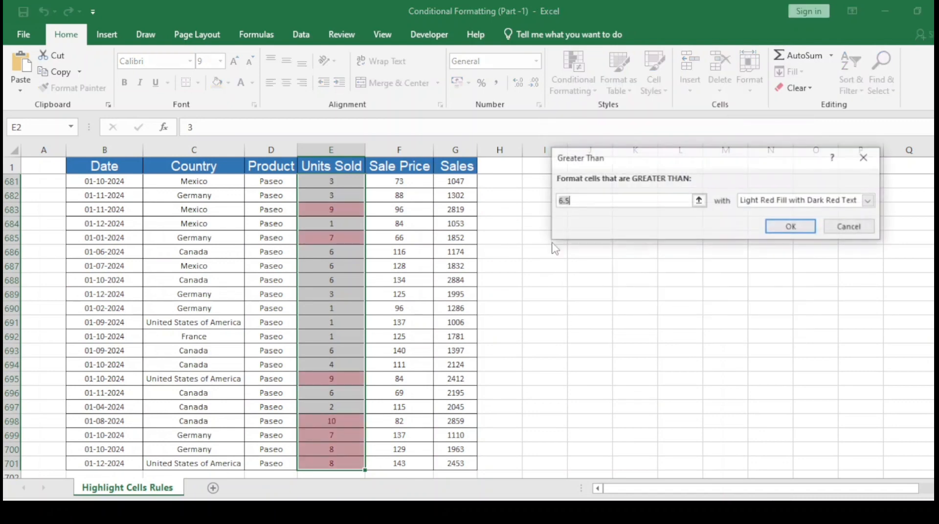
click(581, 202)
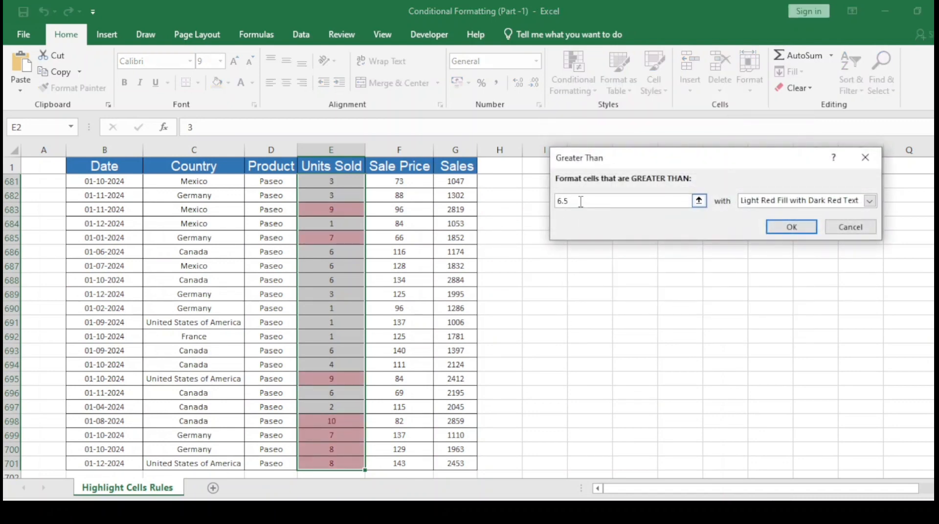
key(BackSpace)
key(BackSpace)
key(BackSpace)
text(8)
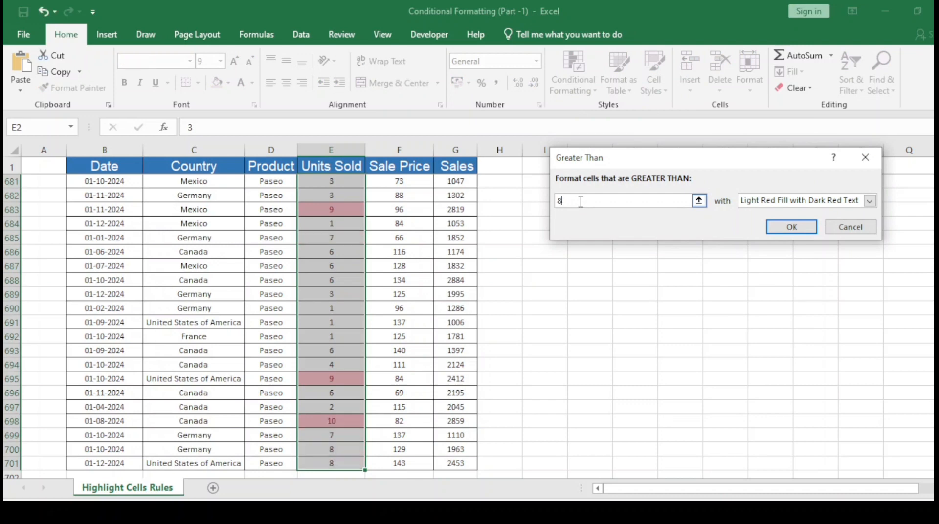
Give the Units Sold column's Greater Than rule a custom format with black fill, apply it and deselect the range
click(870, 200)
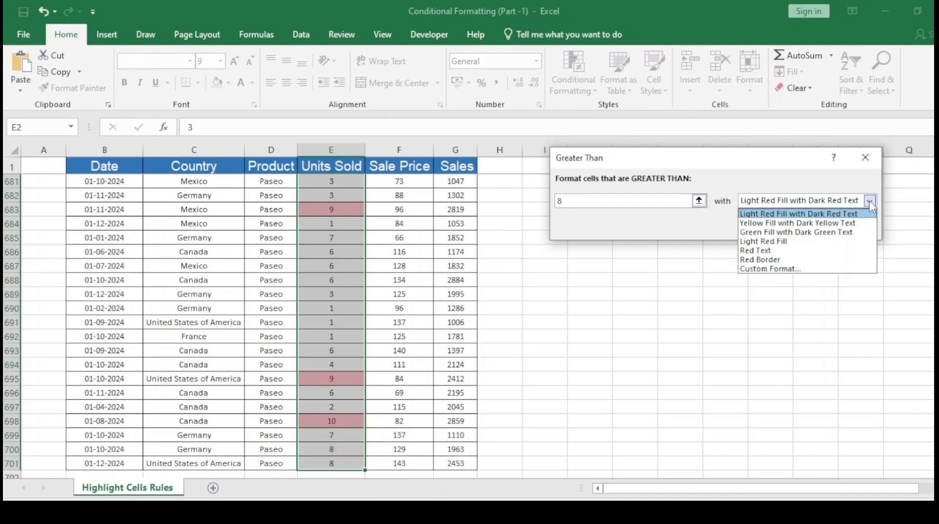
click(766, 269)
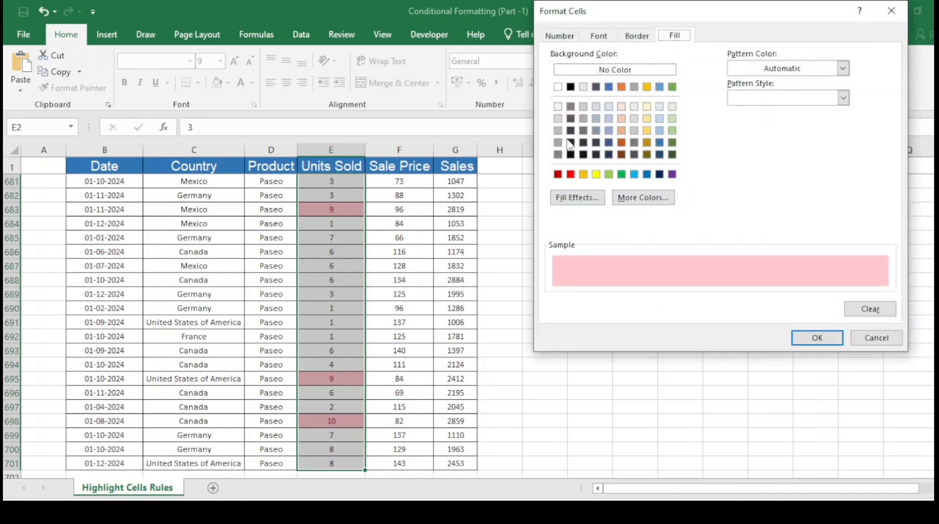
click(570, 87)
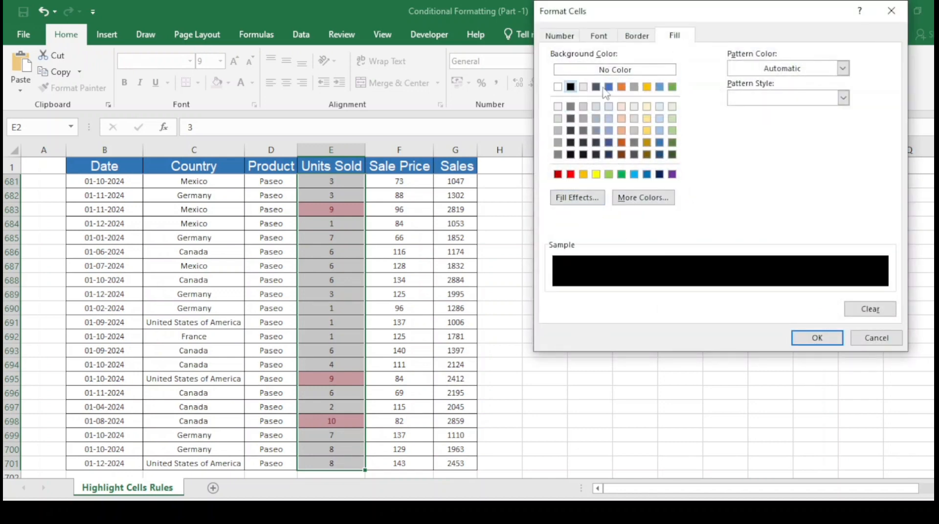
click(598, 36)
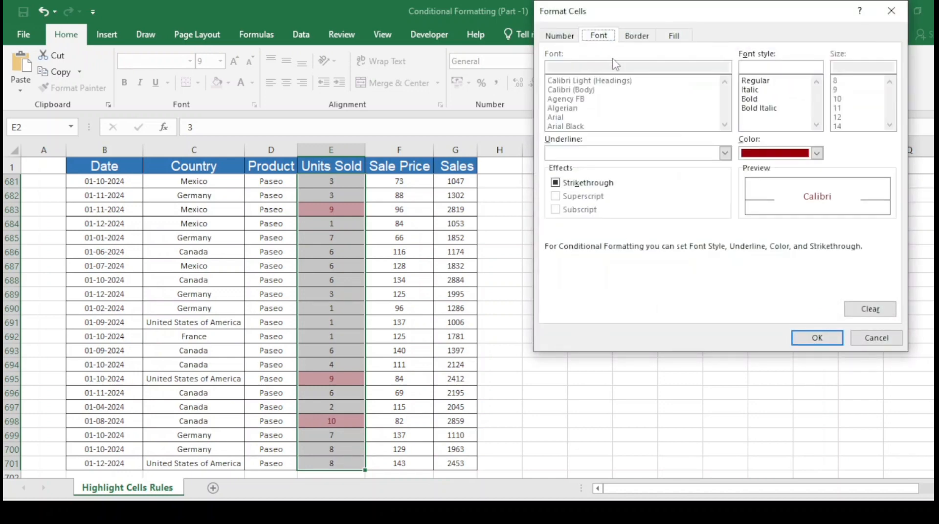
click(816, 338)
click(785, 226)
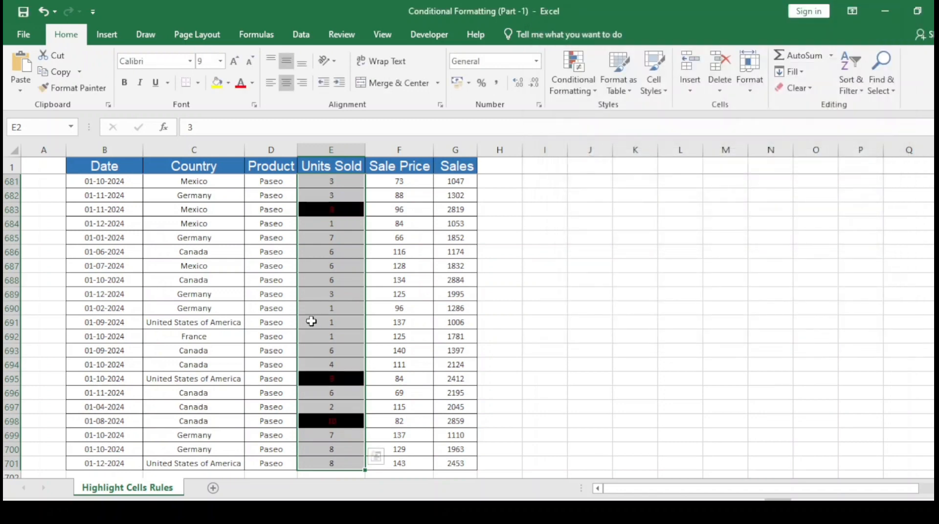
click(326, 350)
scroll(358, 390, down, 2)
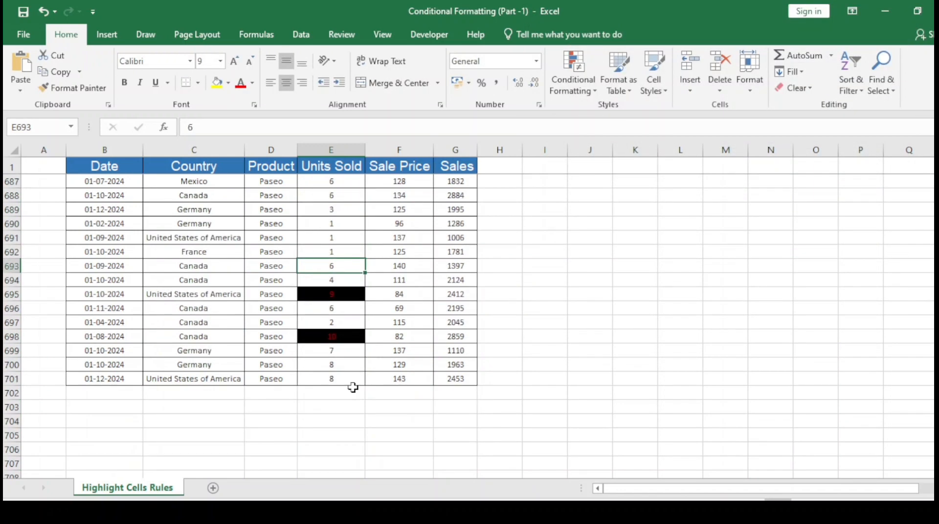
Review the black-filled Units Sold values through the lower rows of the table and return to cell E2
scroll(356, 366, up, 2)
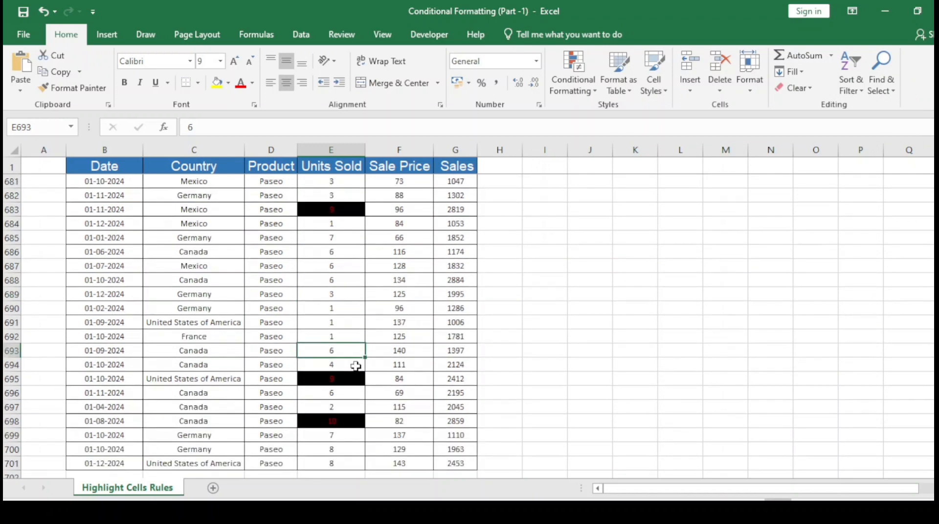
scroll(356, 367, down, 3)
click(335, 324)
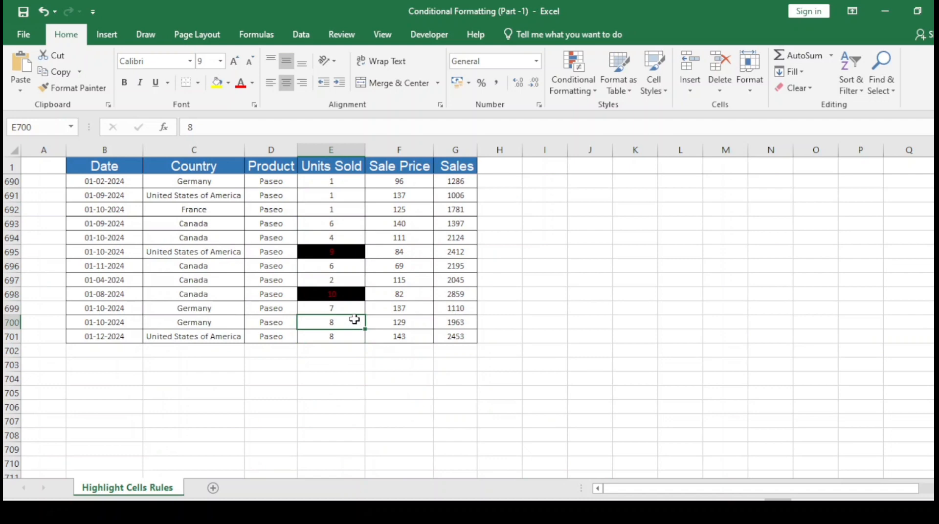
scroll(346, 309, up, 7)
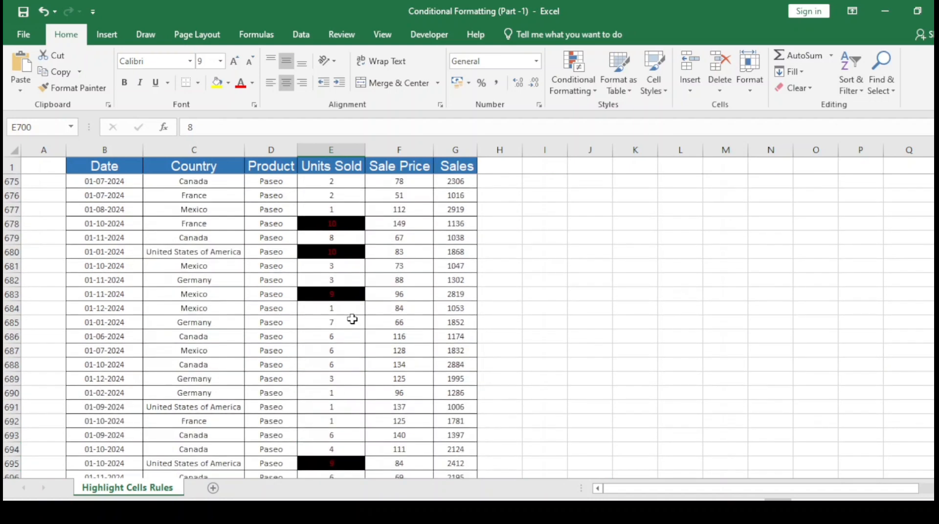
scroll(352, 313, up, 15)
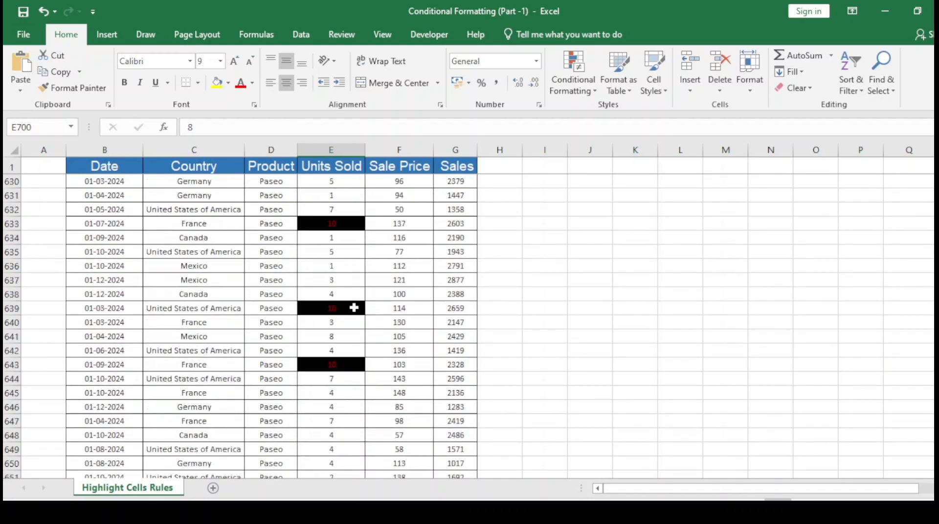
scroll(354, 306, up, 20)
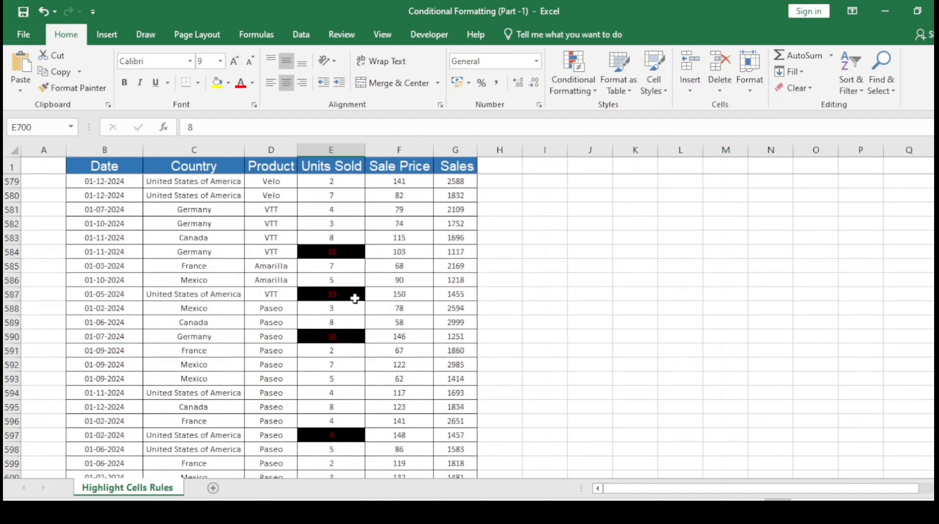
scroll(355, 297, up, 13)
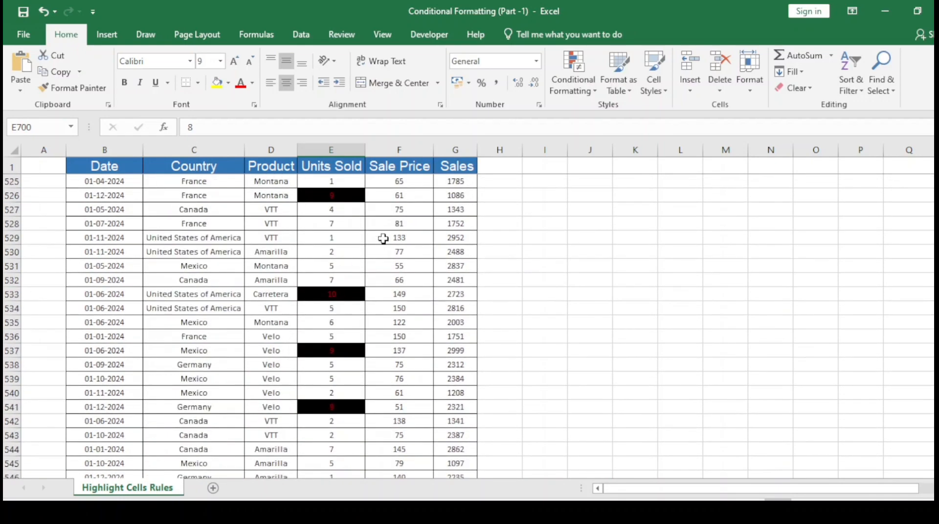
click(383, 238)
key(ctrl+Up)
key(Left)
key(Down)
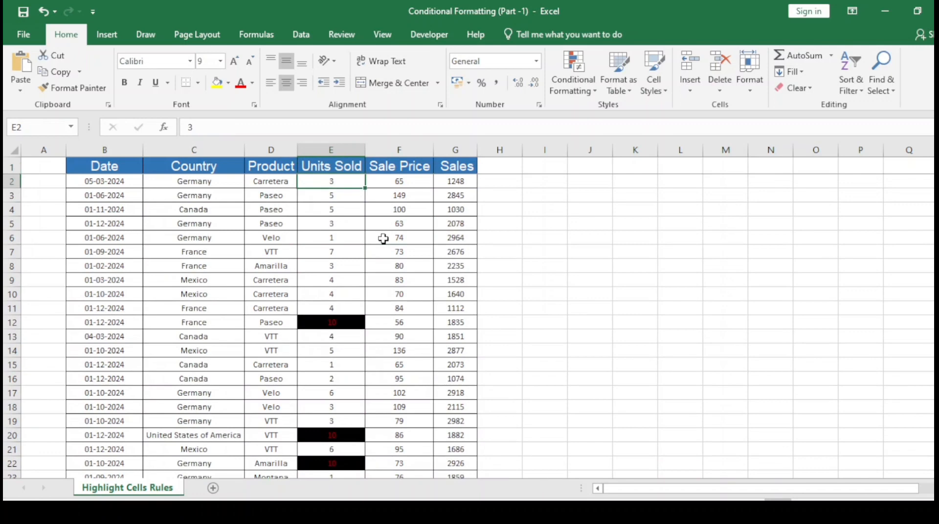
Start a Less Than highlight rule for all Sale Price values from F2 to F701 and set its threshold to 125
key(Right)
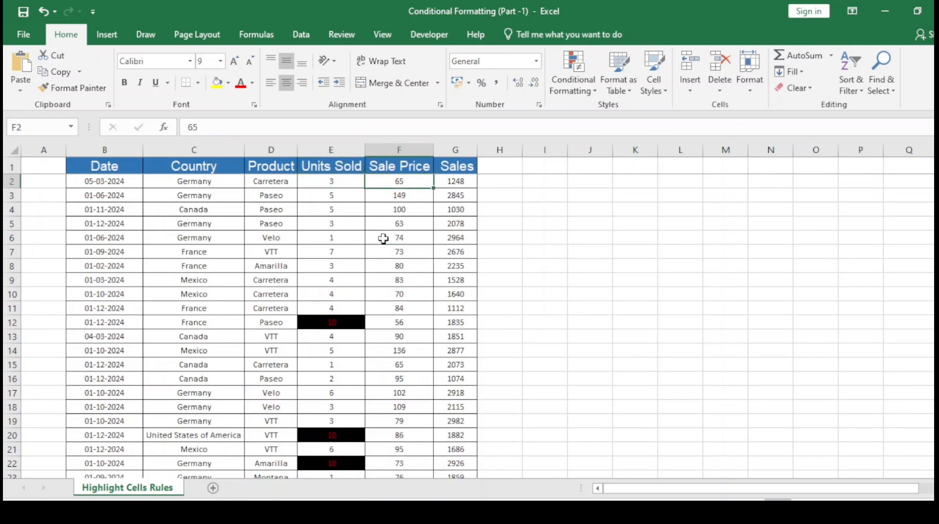
key(ctrl+Down)
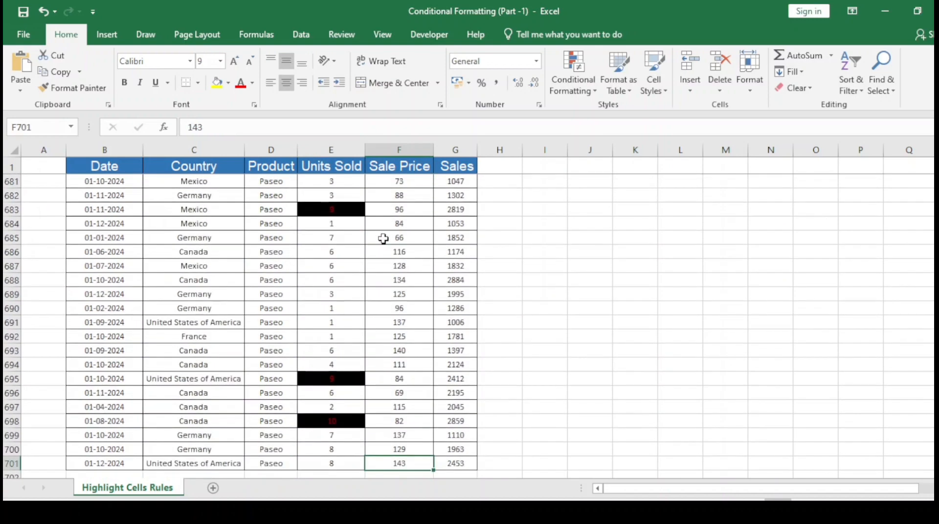
key(ctrl+Up)
key(Down)
key(ctrl+shift+Down)
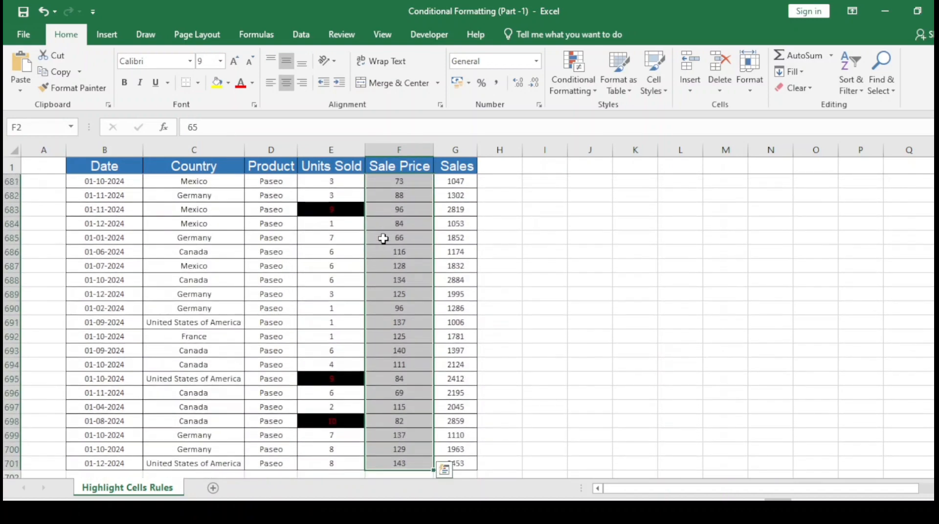
click(572, 80)
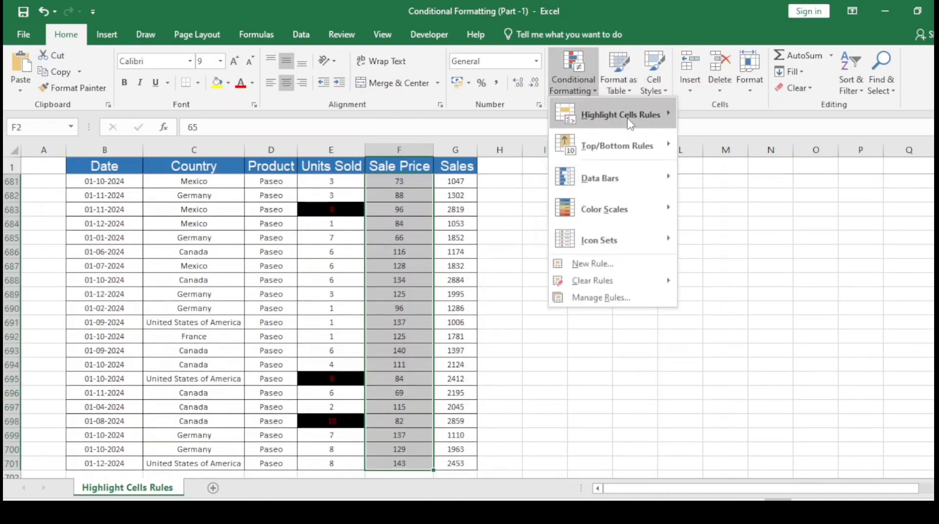
mouse_move(635, 115)
click(717, 147)
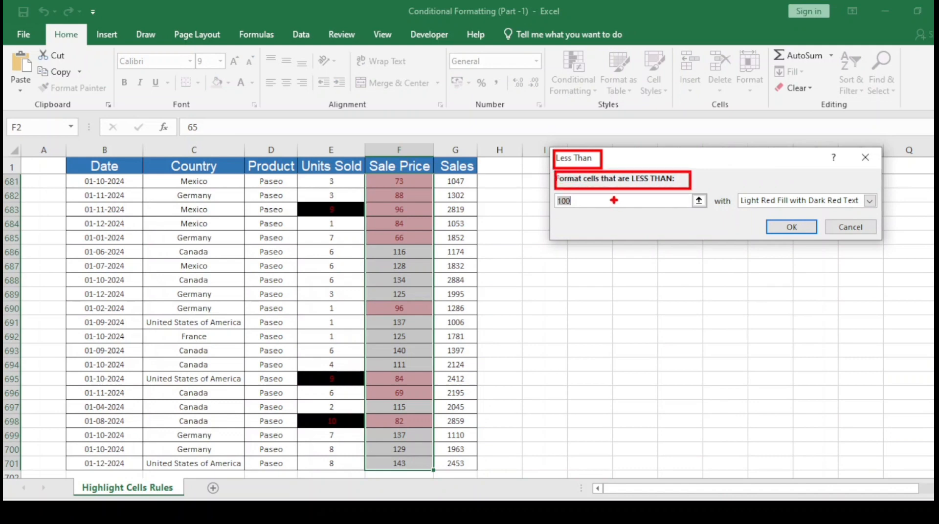
key(Escape)
click(600, 200)
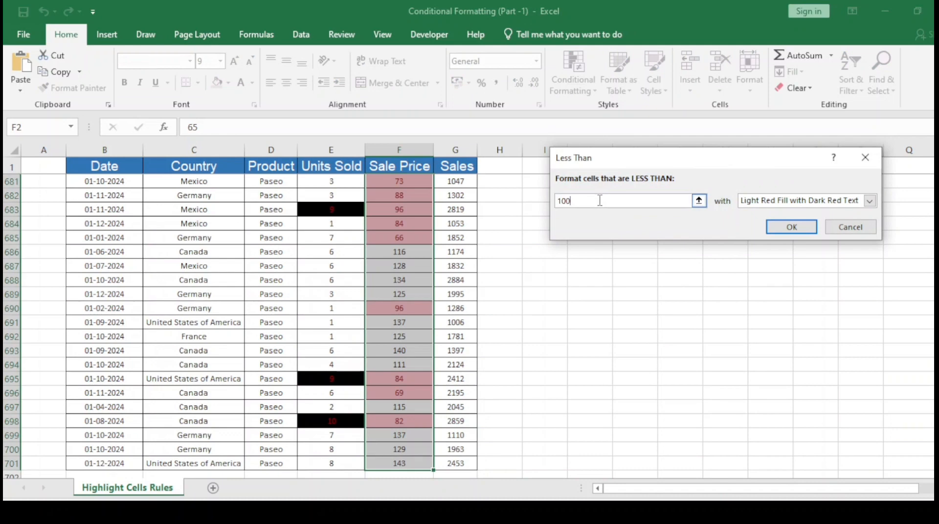
key(BackSpace)
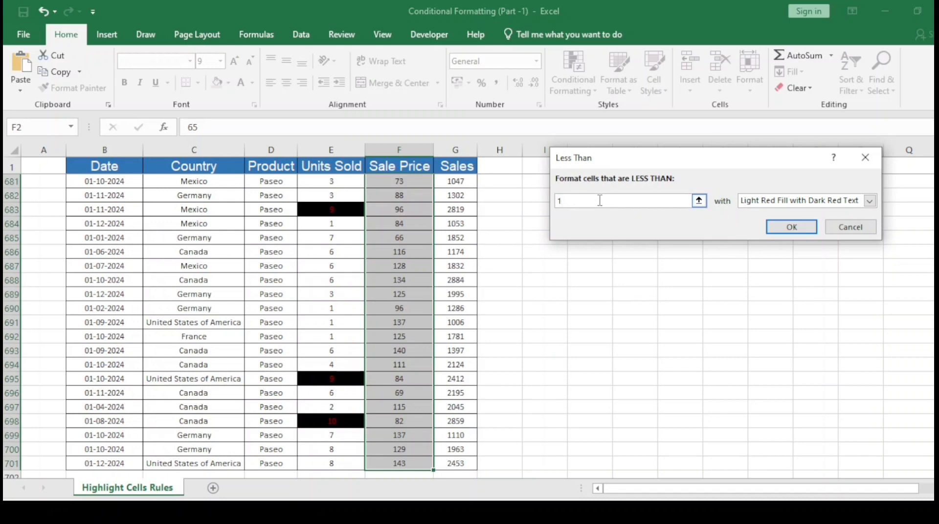
text(25)
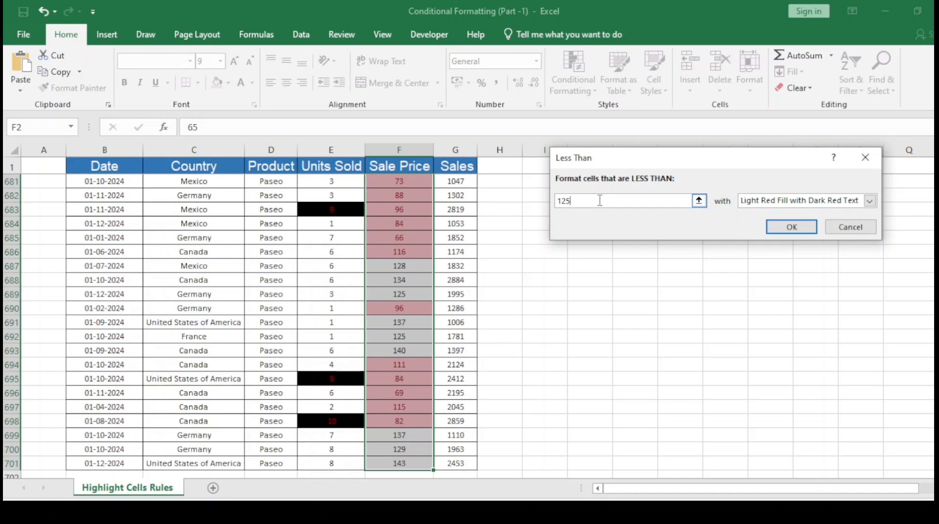
Give the Sale Price column's Less Than rule a custom format with green fill, apply it and deselect the range
click(869, 200)
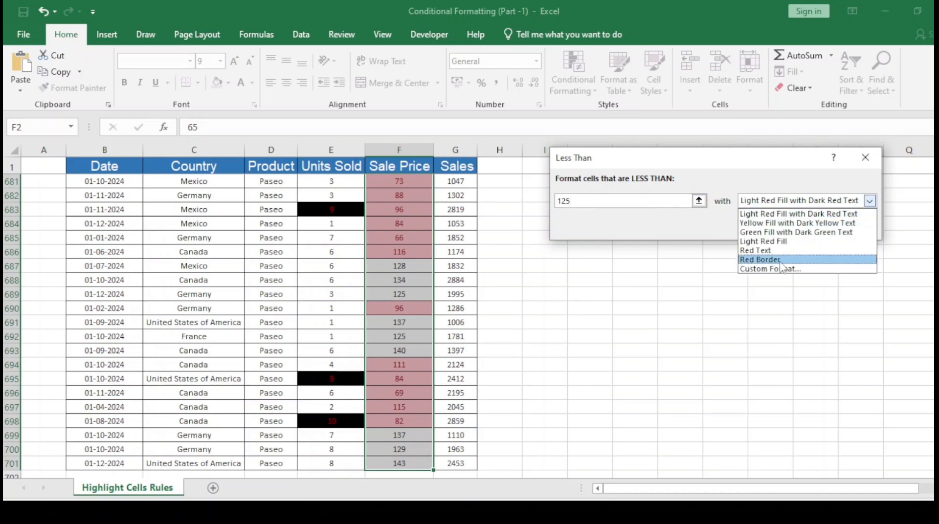
click(764, 269)
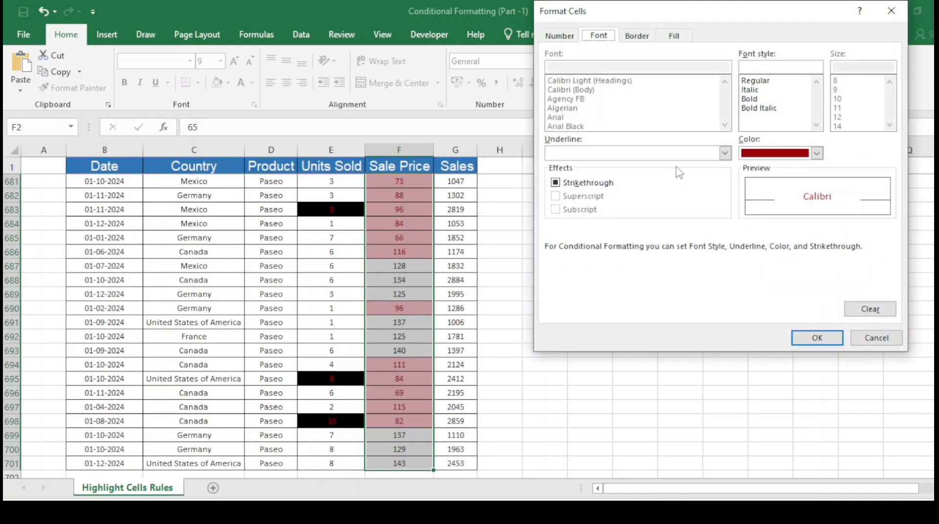
click(674, 35)
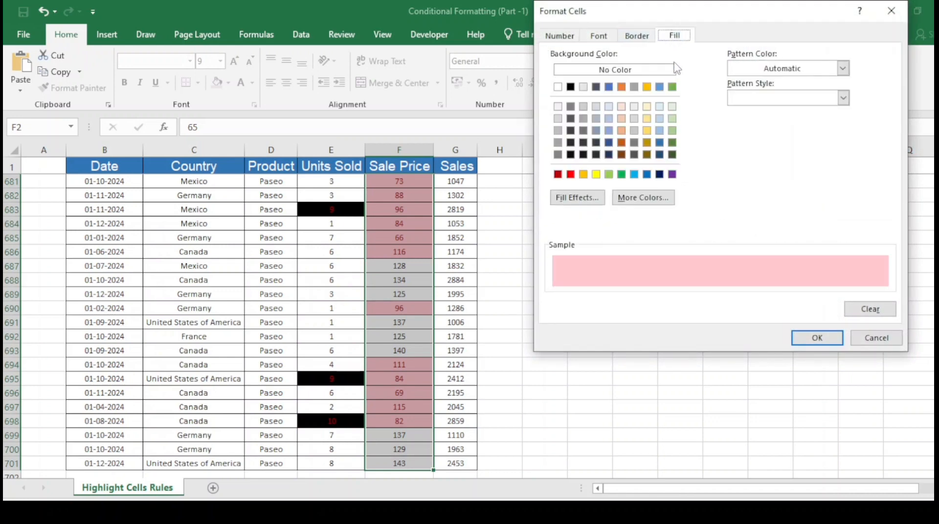
click(621, 174)
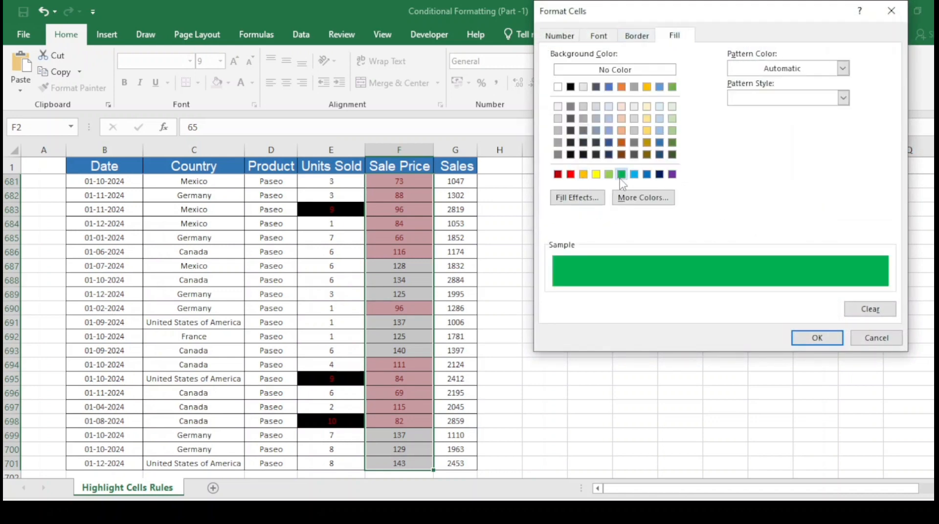
click(816, 338)
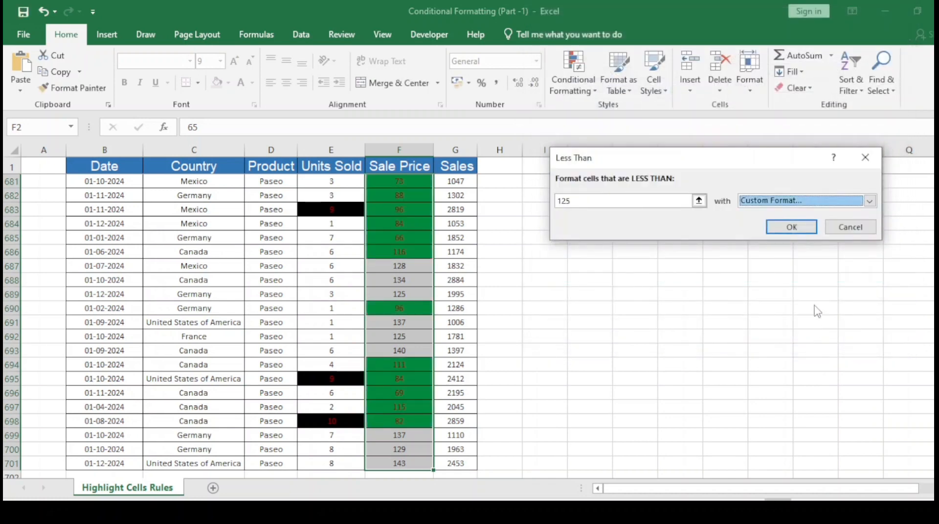
click(791, 228)
scroll(420, 377, down, 2)
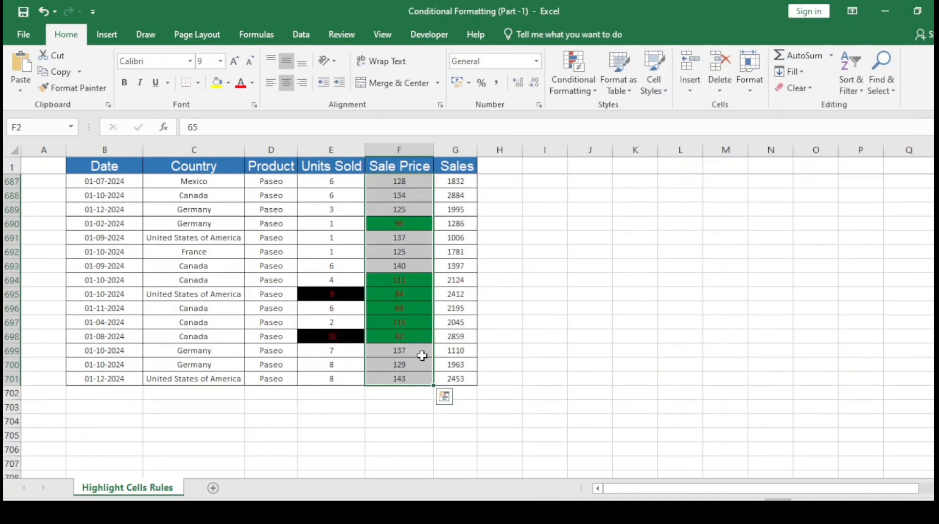
scroll(422, 355, up, 9)
scroll(422, 352, up, 5)
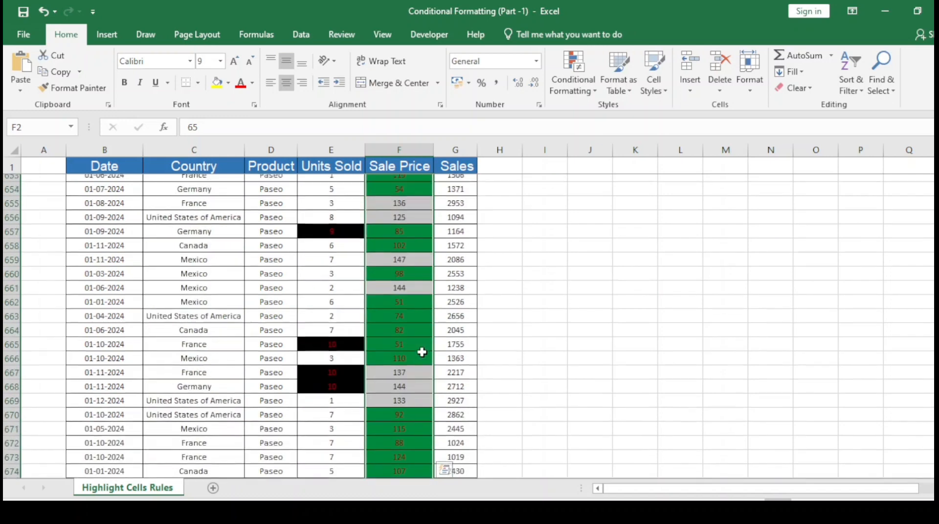
click(394, 338)
Test the Less Than rule by setting the Sale Price in cell F591 to 125, and return to the column's header
scroll(412, 277, up, 19)
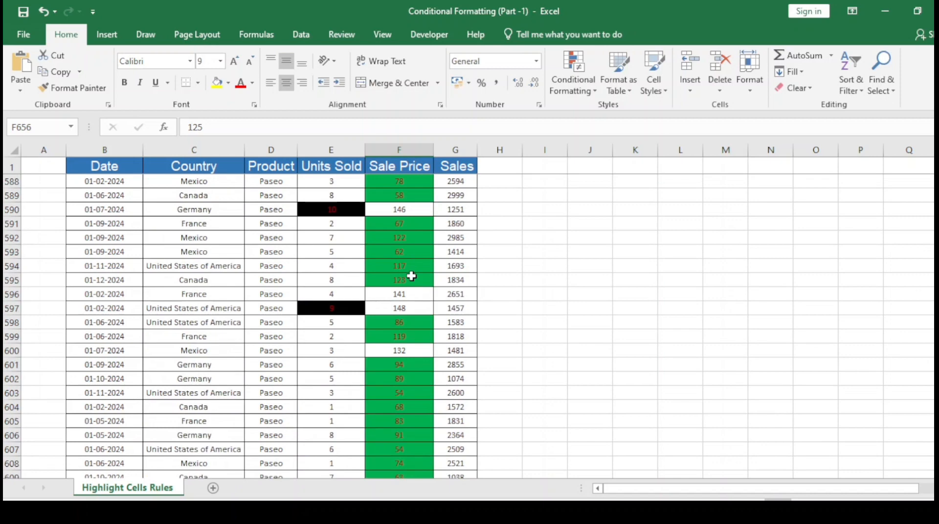
click(390, 223)
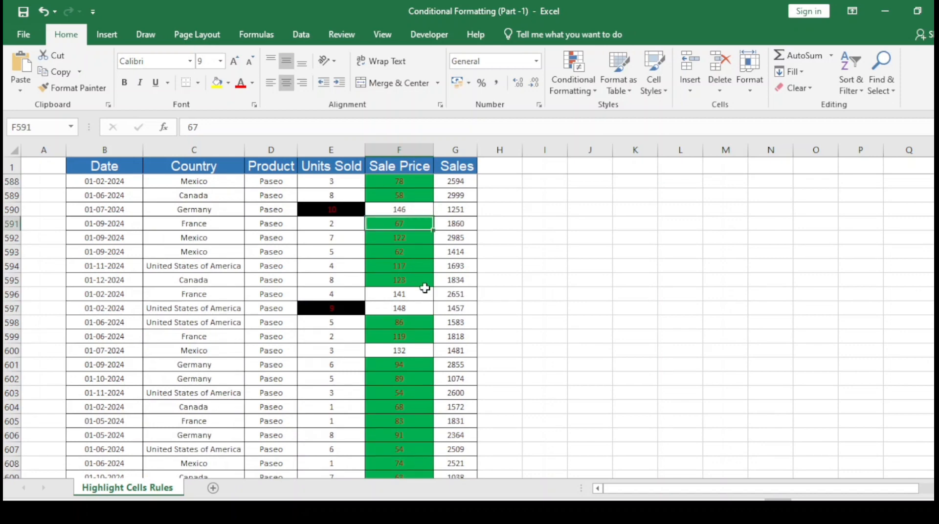
text(125)
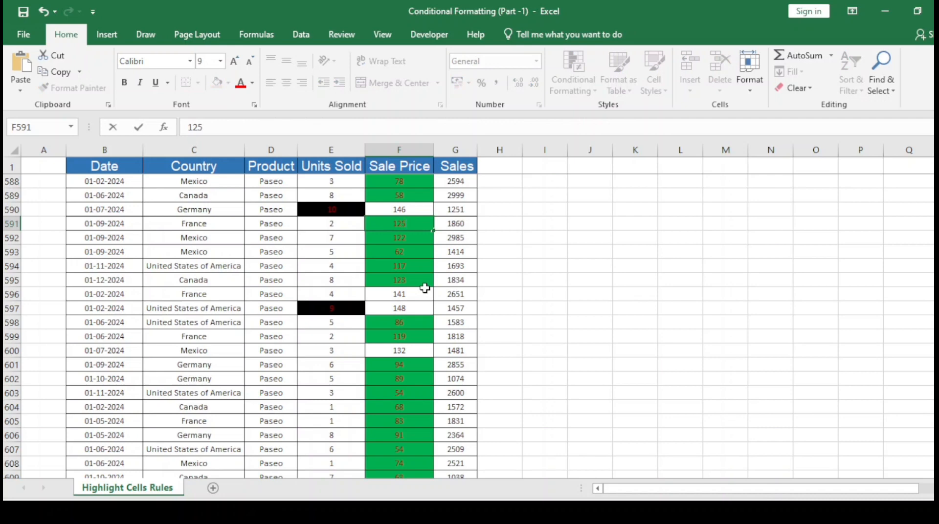
key(Return)
key(Up)
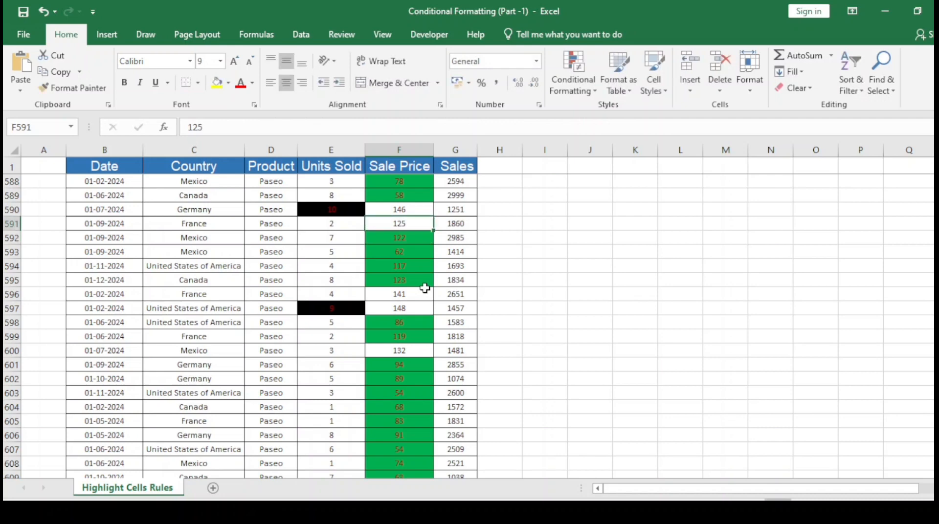
key(Down)
key(Up)
key(Down)
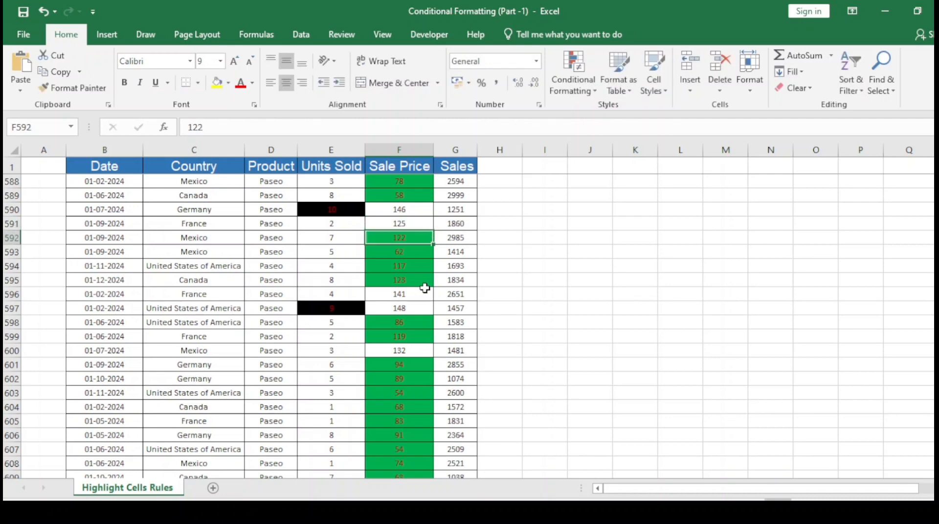
key(Up)
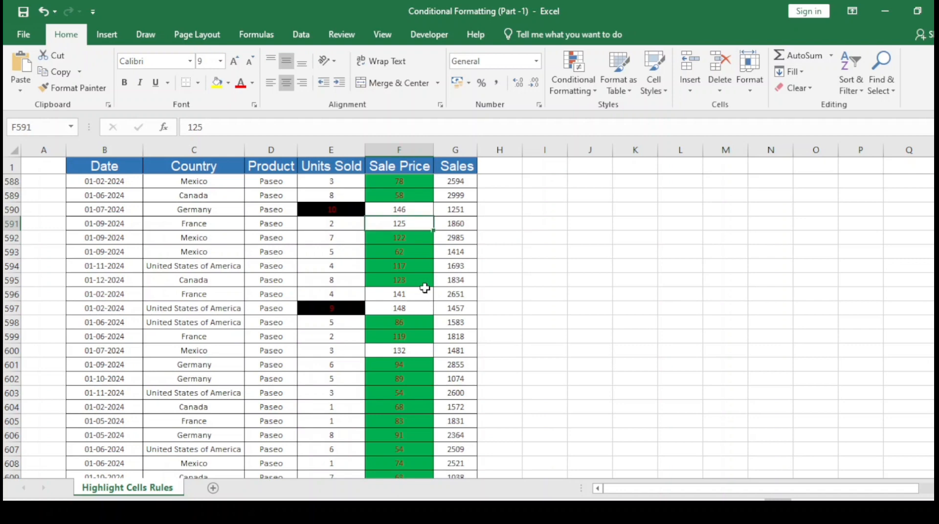
key(ctrl+Up)
key(Down)
key(Down)
key(Up)
key(Up)
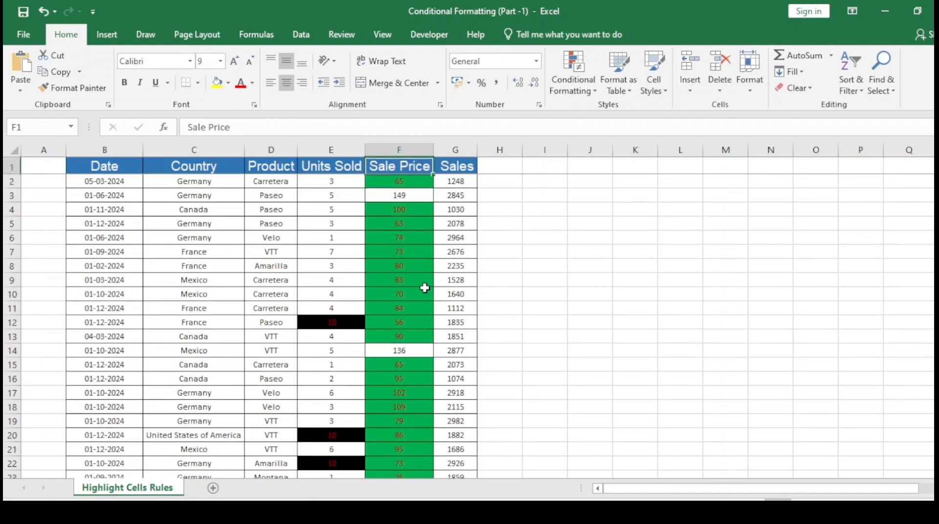
key(Down)
key(Right)
key(Up)
key(Left)
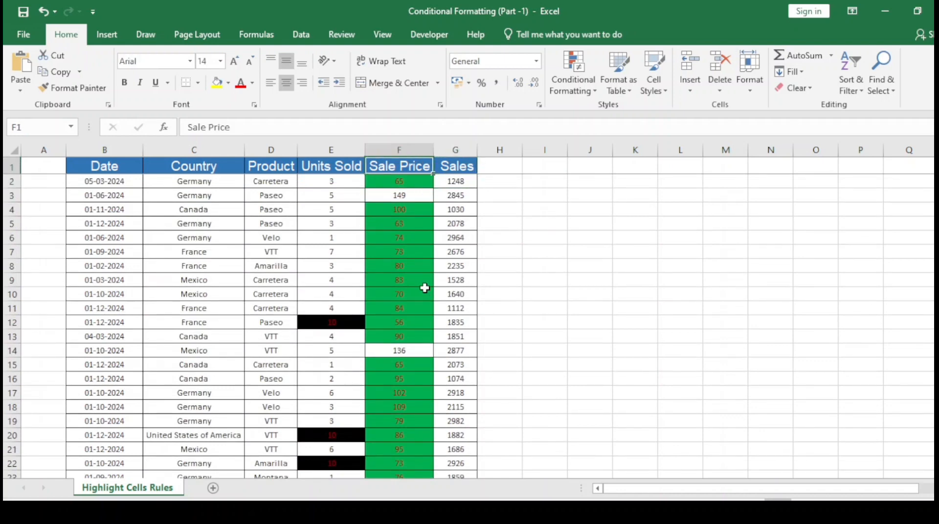
key(Left)
key(Left)
key(Left)
key(Right)
key(Right)
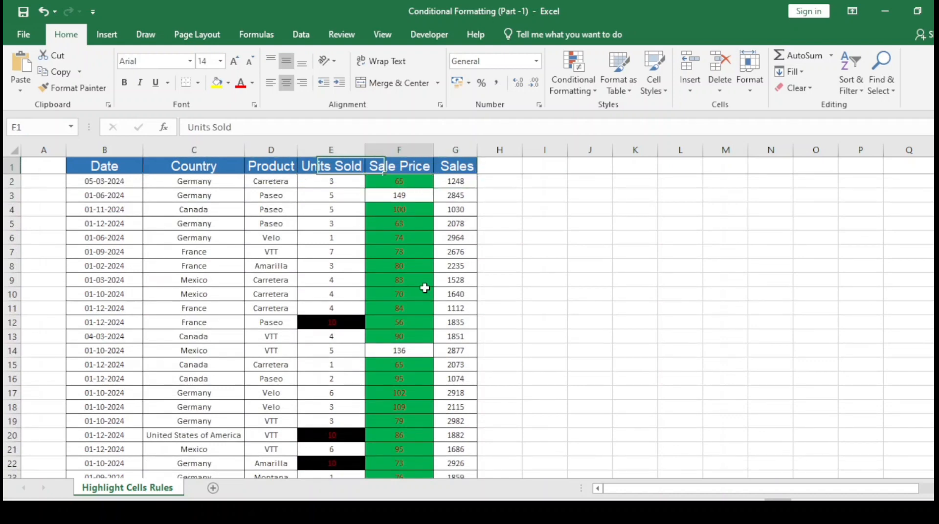
Start a Between highlight rule for all Sales values from G2 to G701
key(Right)
key(Right)
key(Down)
key(ctrl+shift+Down)
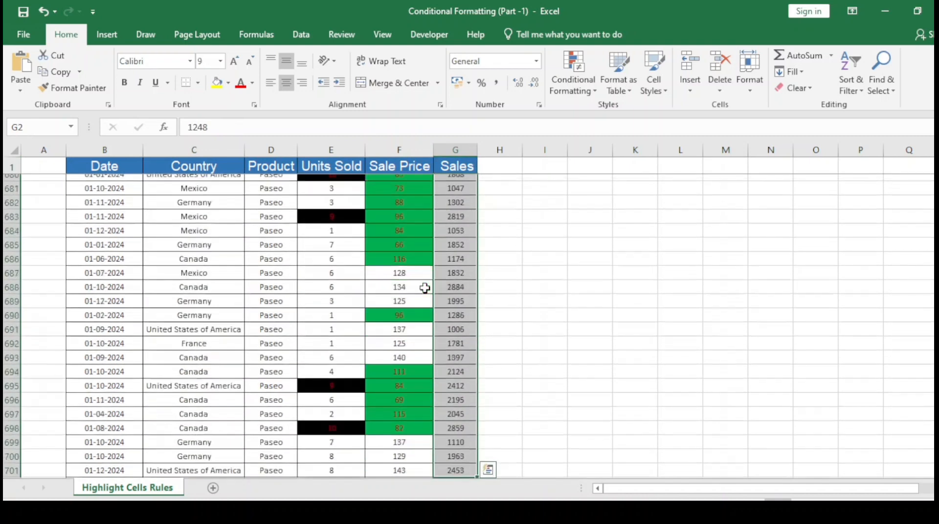
click(589, 94)
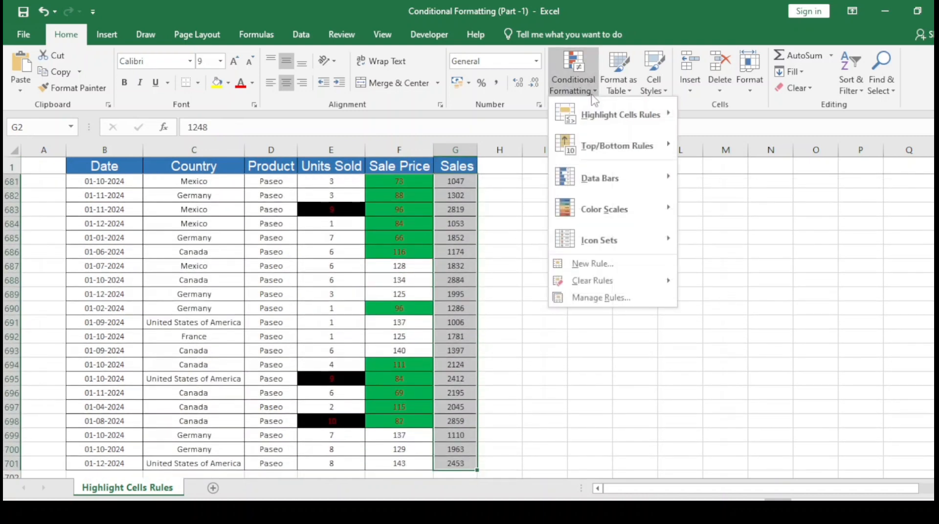
mouse_move(635, 121)
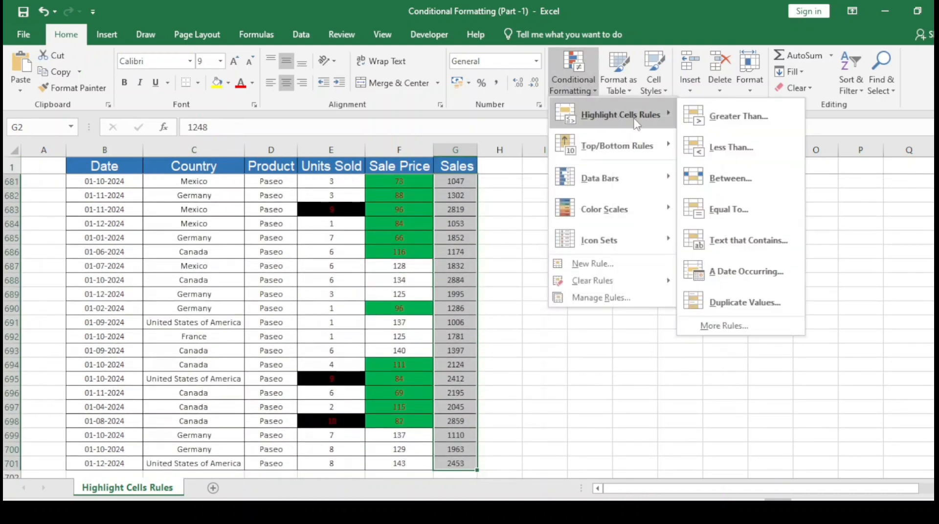
click(731, 179)
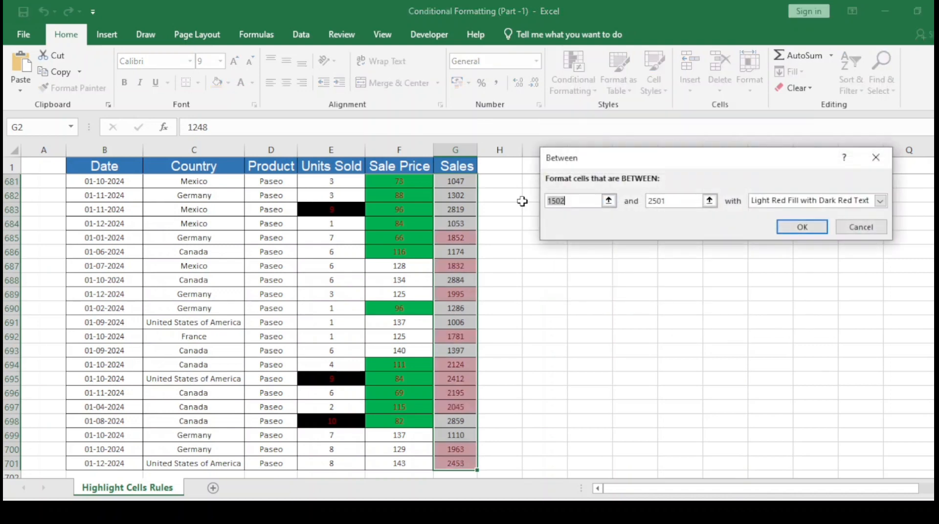
Set the Between rule's limits to 1200 and 1600 and apply it with a light red fill
click(577, 204)
key(BackSpace)
key(BackSpace)
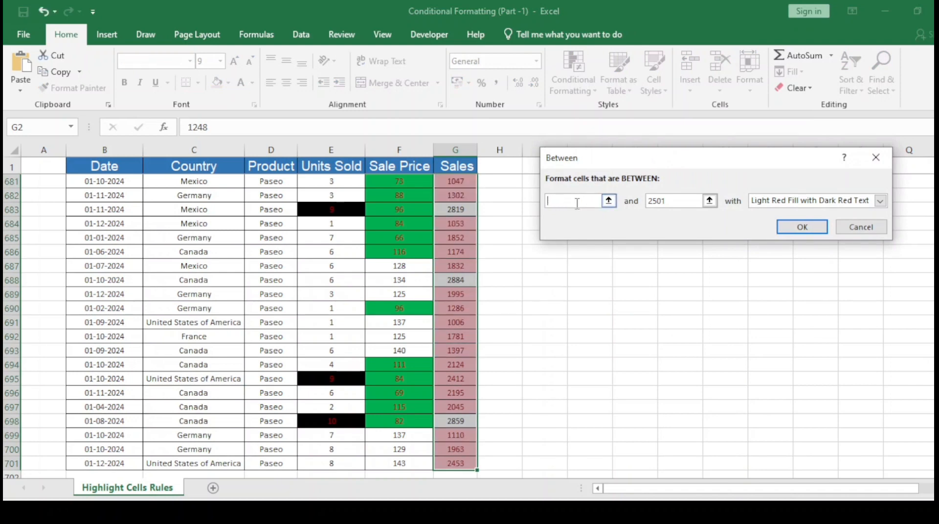
text(200)
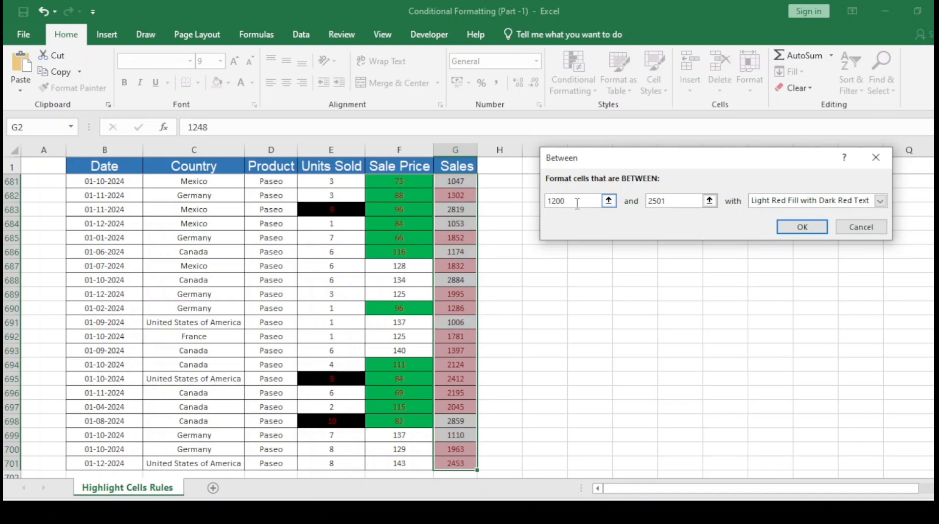
key(Tab)
text(1600)
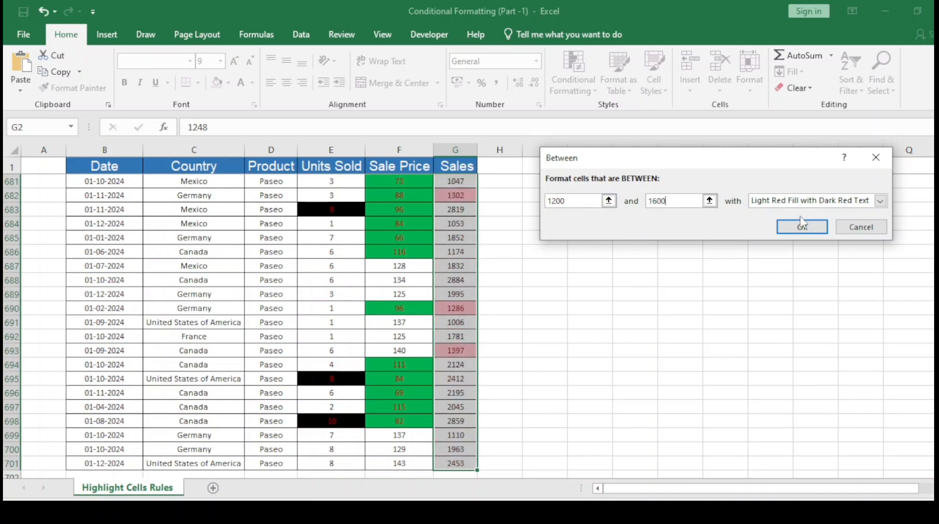
click(880, 200)
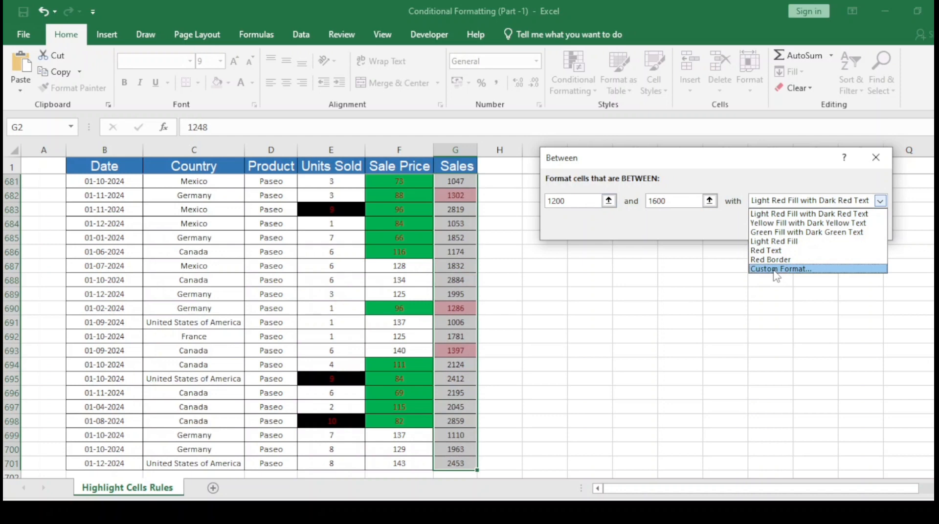
click(773, 242)
click(794, 236)
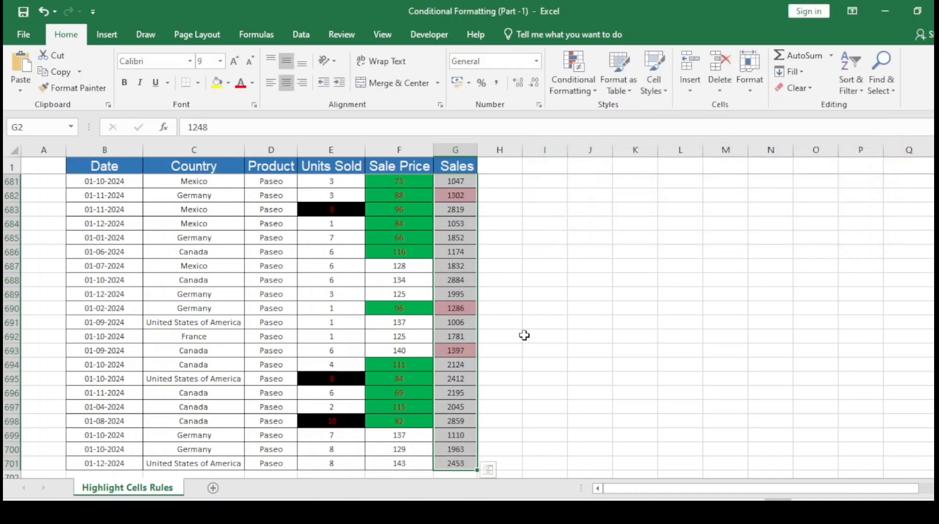
Review the highlighted Sales values up through the table and return to the column's header
scroll(443, 420, down, 3)
scroll(467, 393, up, 15)
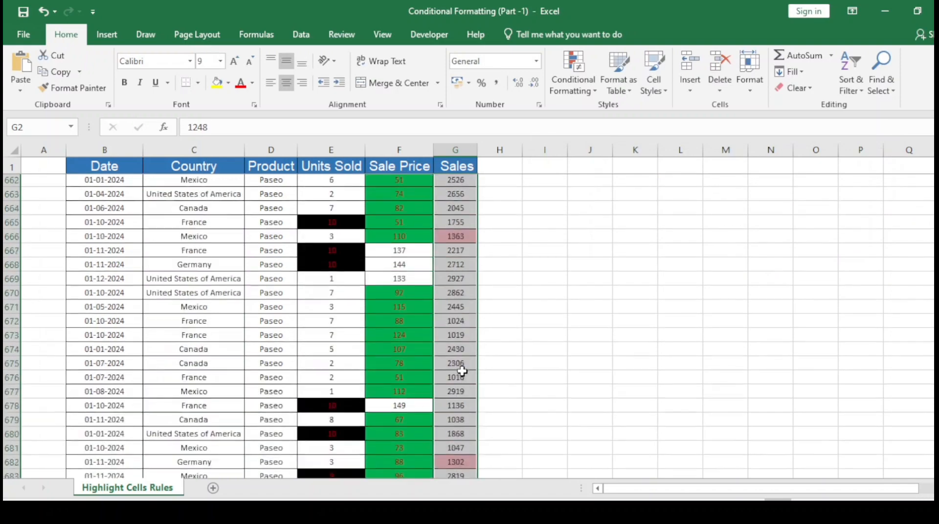
drag(936, 443, 936, 254)
click(443, 310)
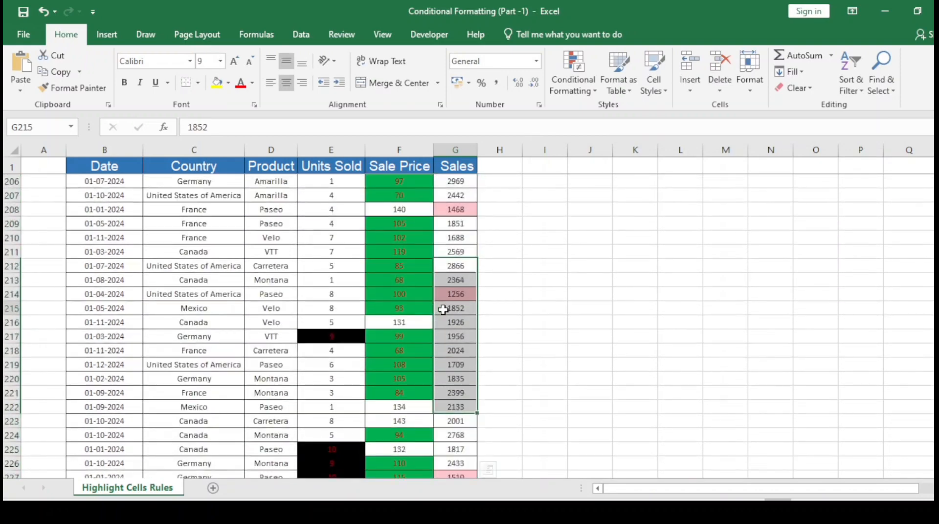
key(ctrl+Up)
key(ctrl+Left)
key(Down)
key(Up)
key(Right)
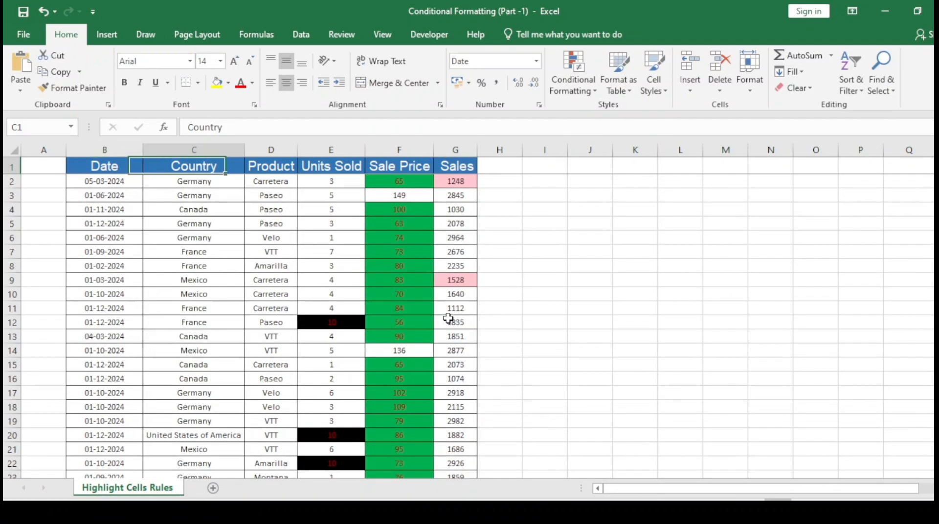
key(Right)
key(Down)
key(Left)
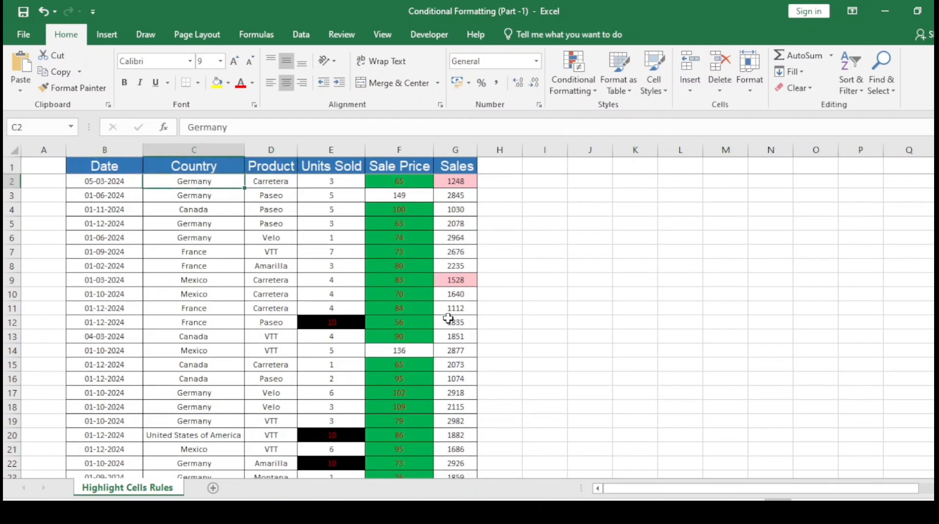
key(ctrl+shift+Down)
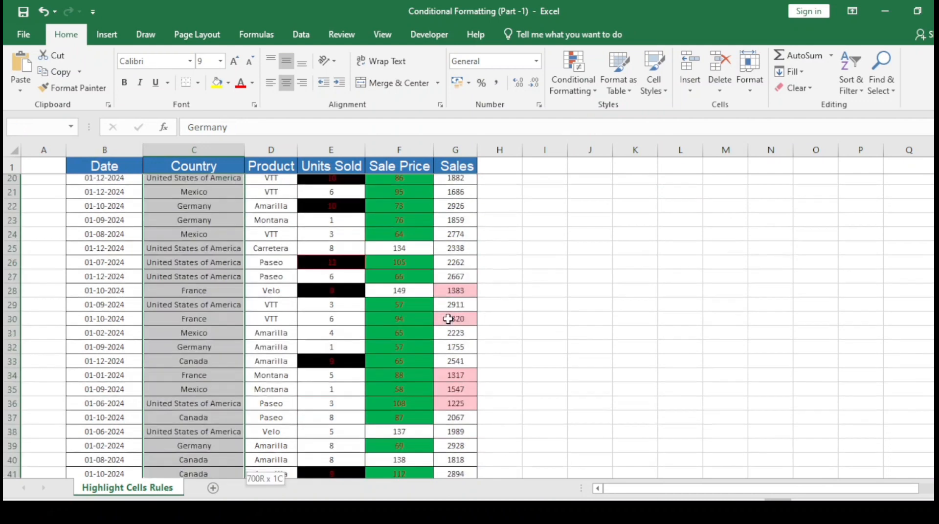
click(589, 92)
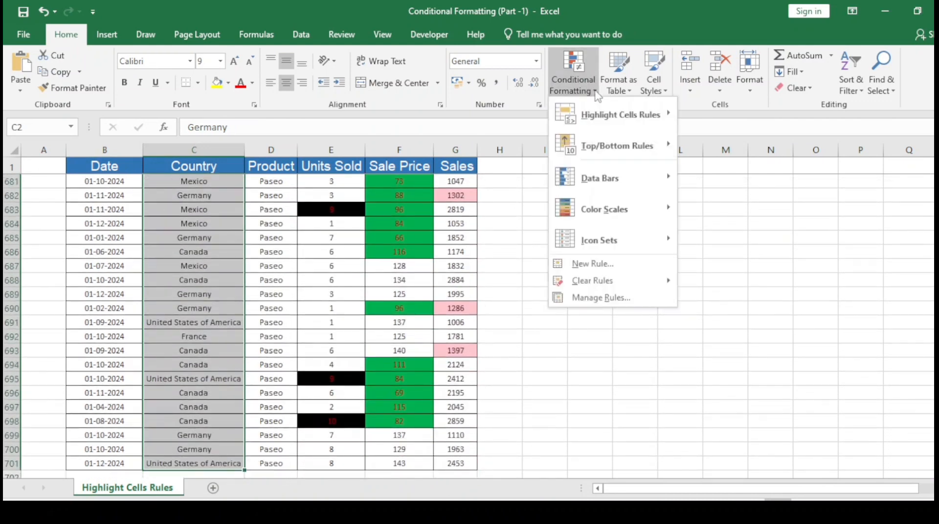
mouse_move(620, 114)
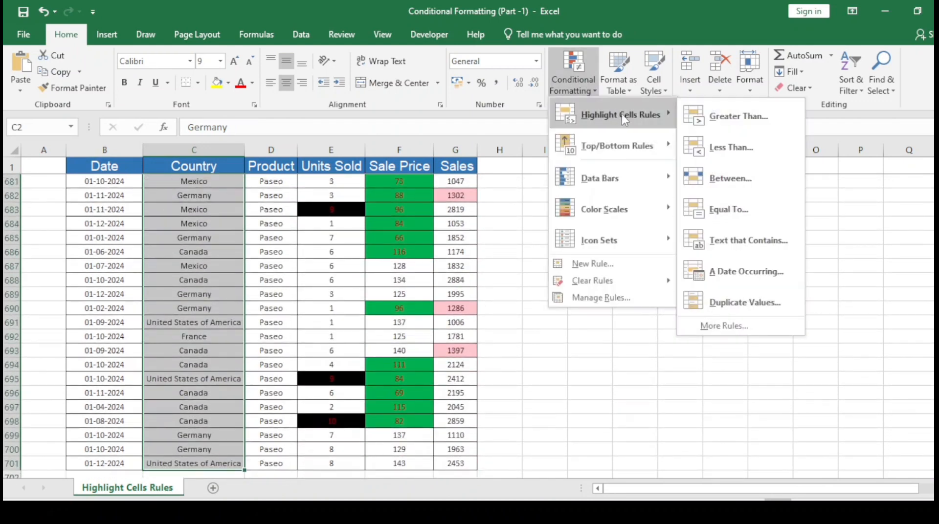
click(736, 213)
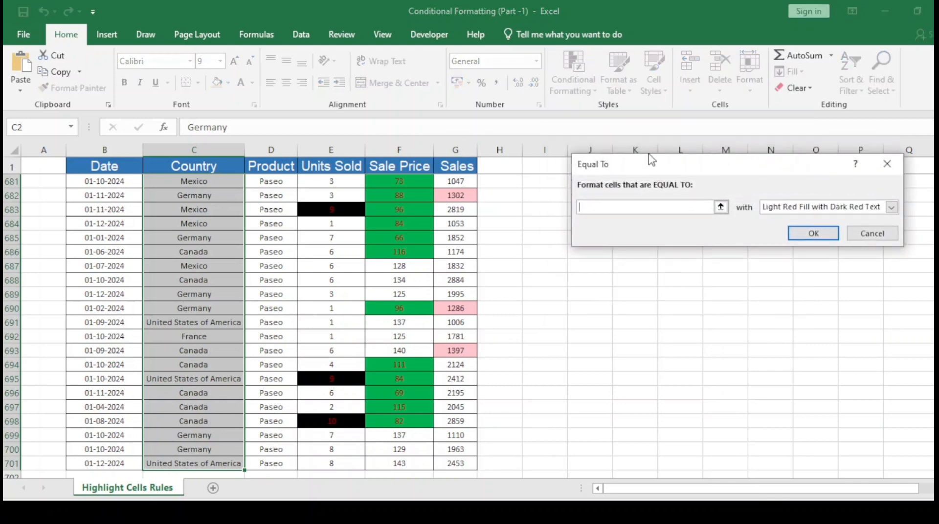
drag(651, 159, 591, 150)
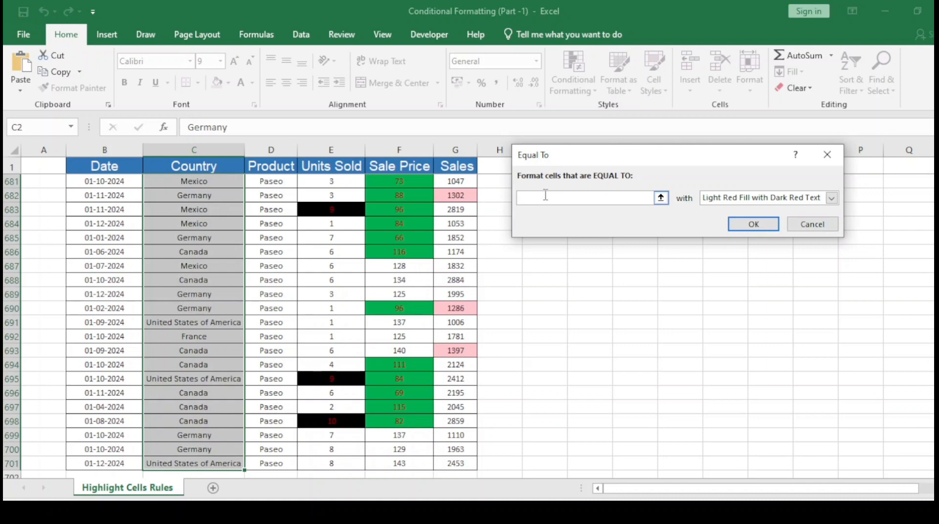
click(827, 155)
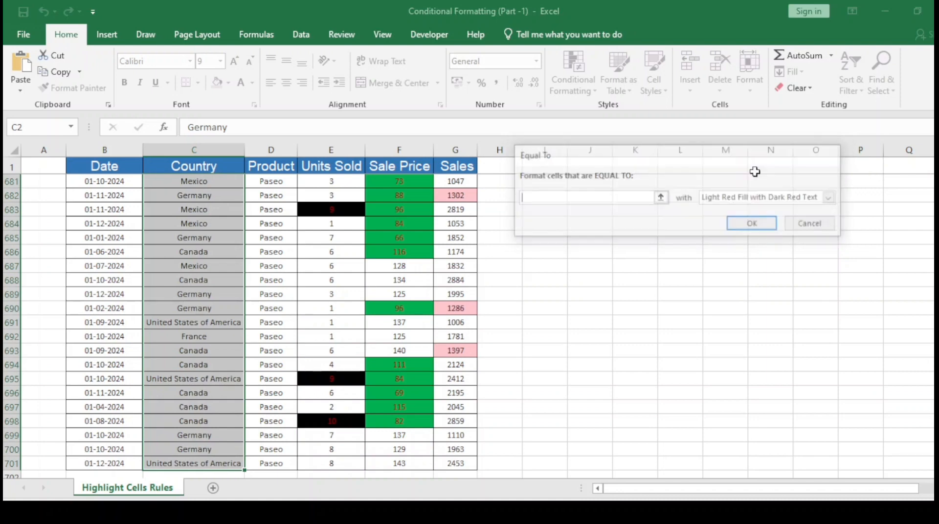
click(281, 231)
Clear the conditional formatting rules from all Units Sold values in E2 to E701 only
click(337, 165)
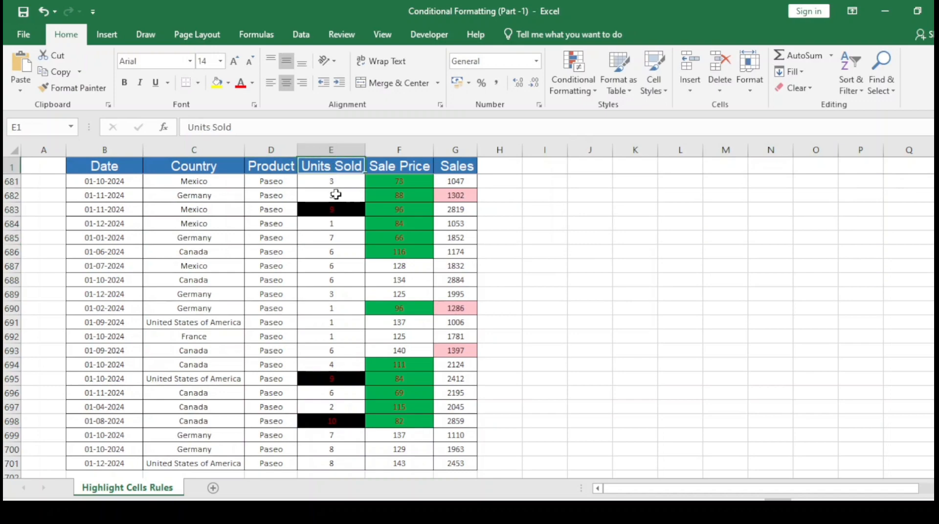
key(Down)
key(Up)
key(Right)
key(Left)
key(Down)
key(Left)
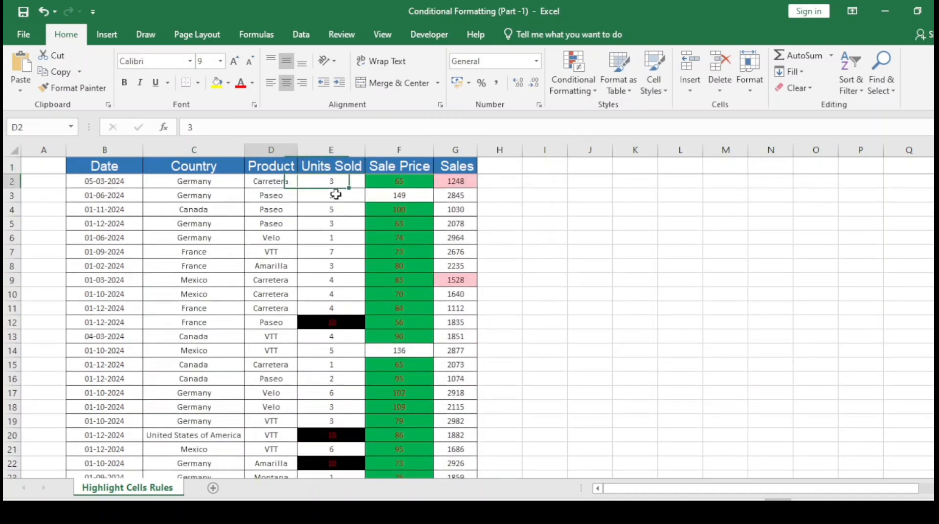
key(Up)
key(Right)
key(Down)
key(ctrl+shift+Down)
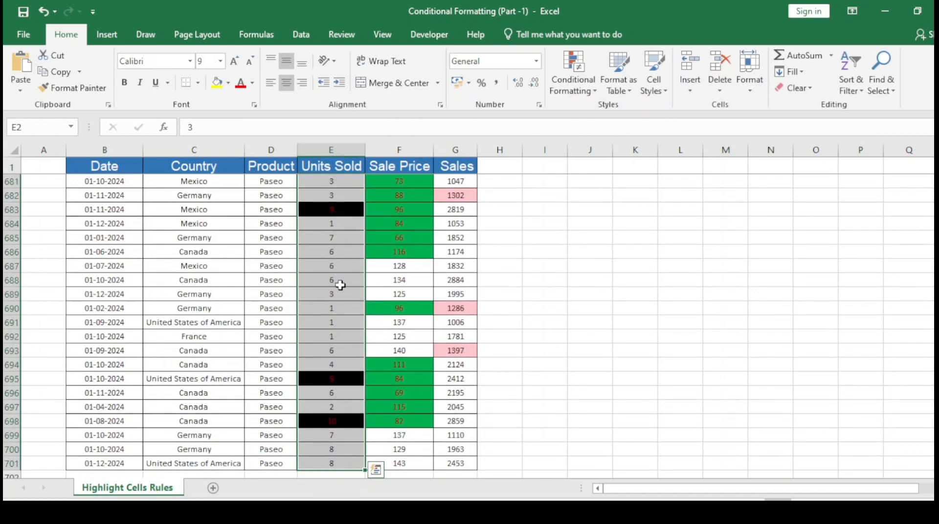
click(595, 93)
mouse_move(605, 286)
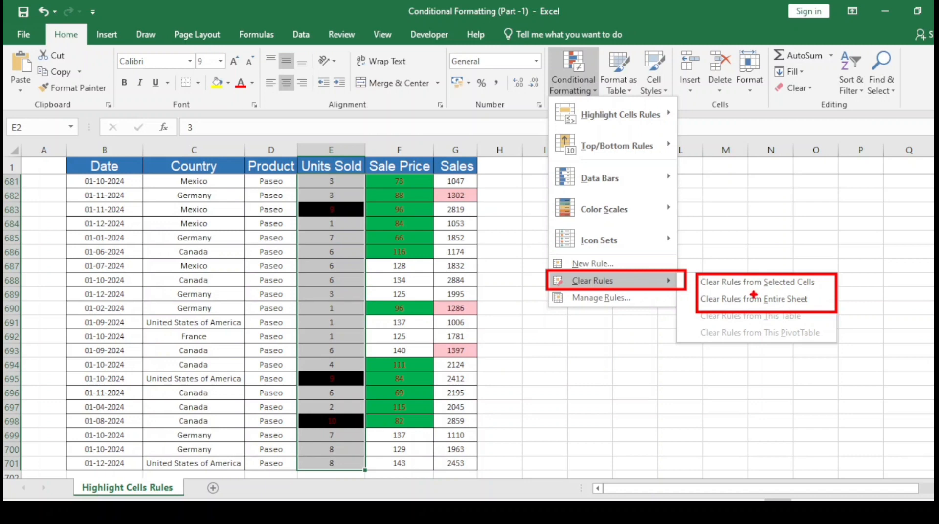
key(Escape)
click(594, 92)
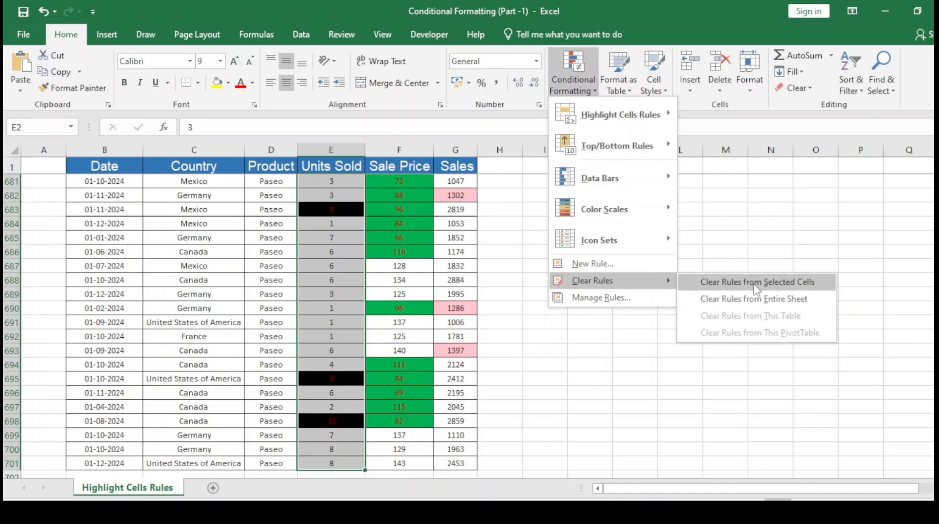
click(756, 286)
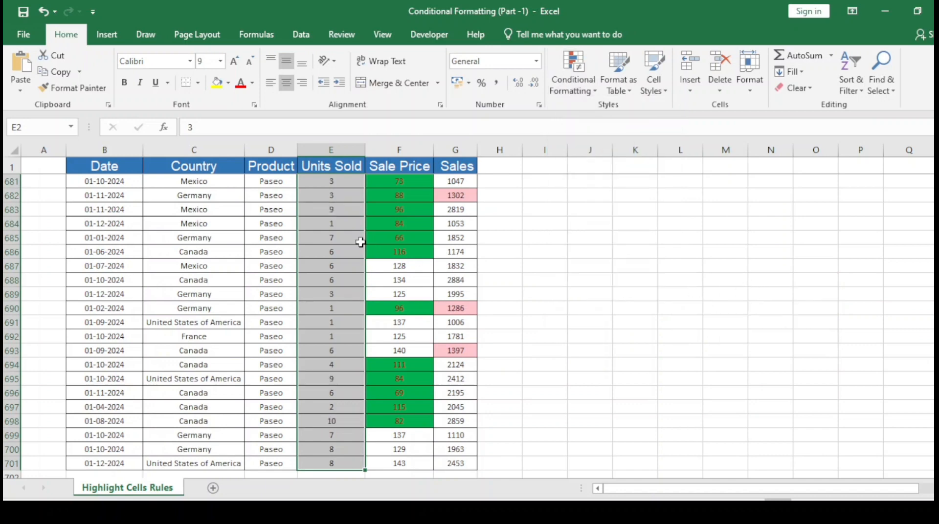
Apply an Equal To highlight rule with value 3 and Light Red Fill with Dark Red Text to the selected Units Sold values
click(594, 94)
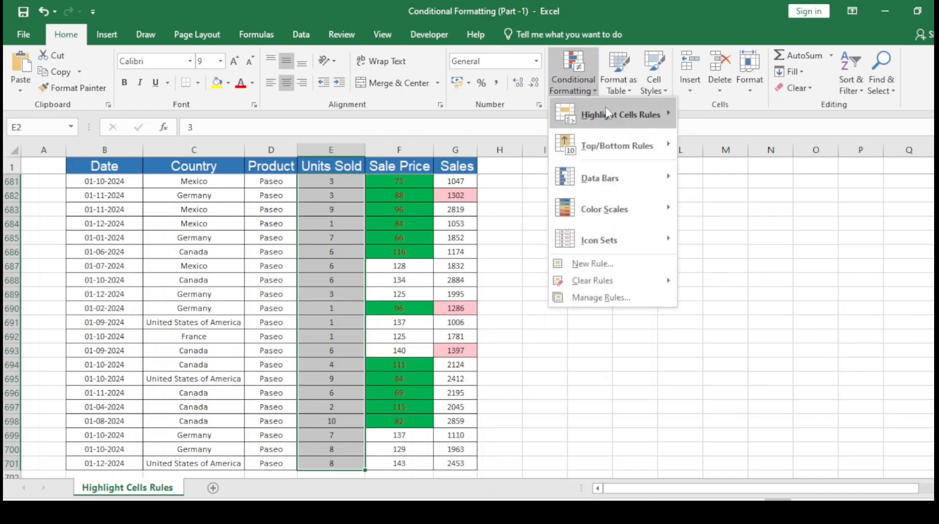
mouse_move(607, 112)
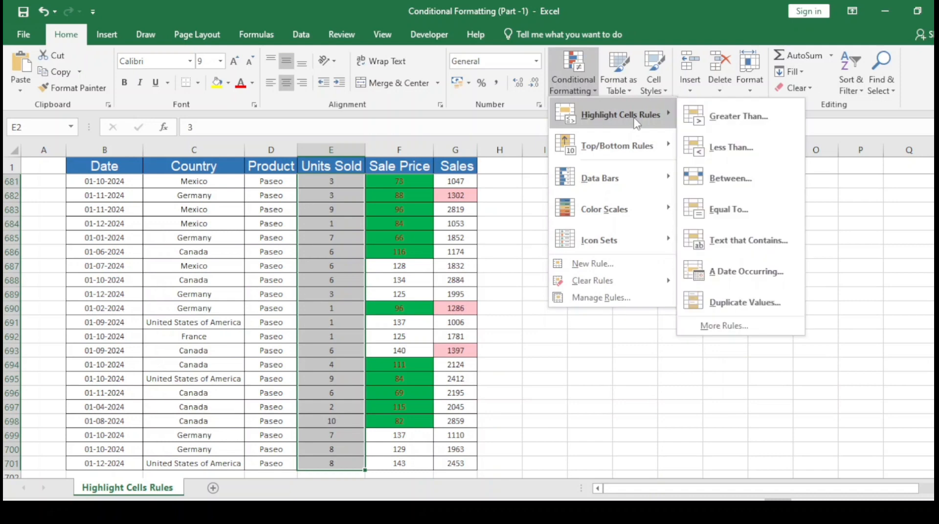
click(751, 220)
drag(547, 157, 567, 164)
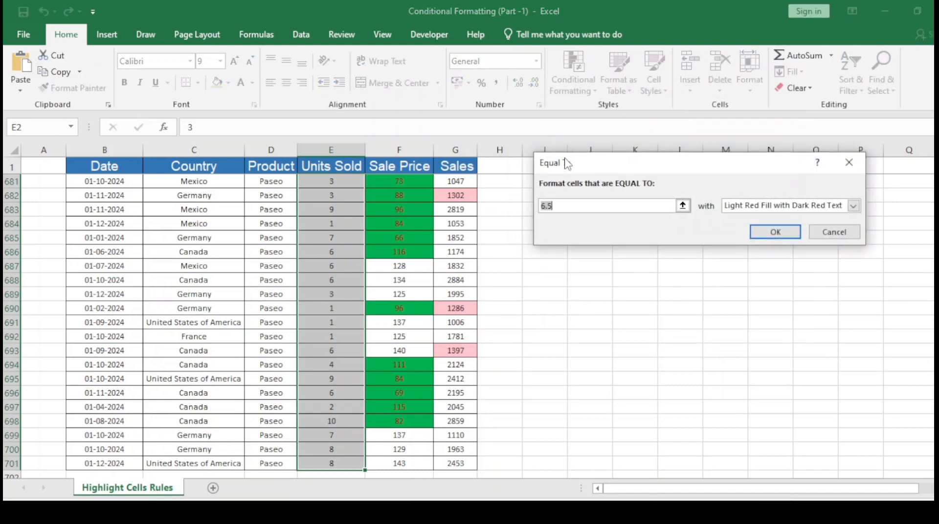
click(576, 206)
key(BackSpace)
key(BackSpace)
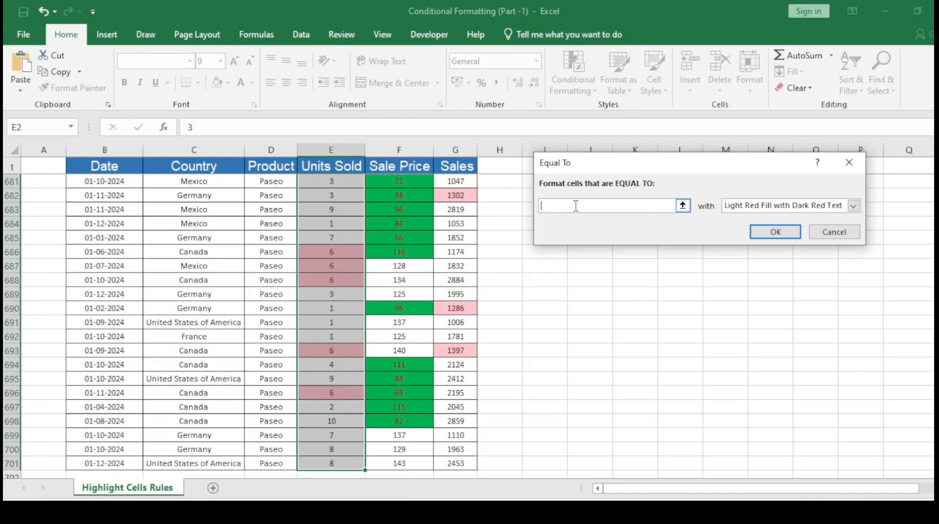
text(3)
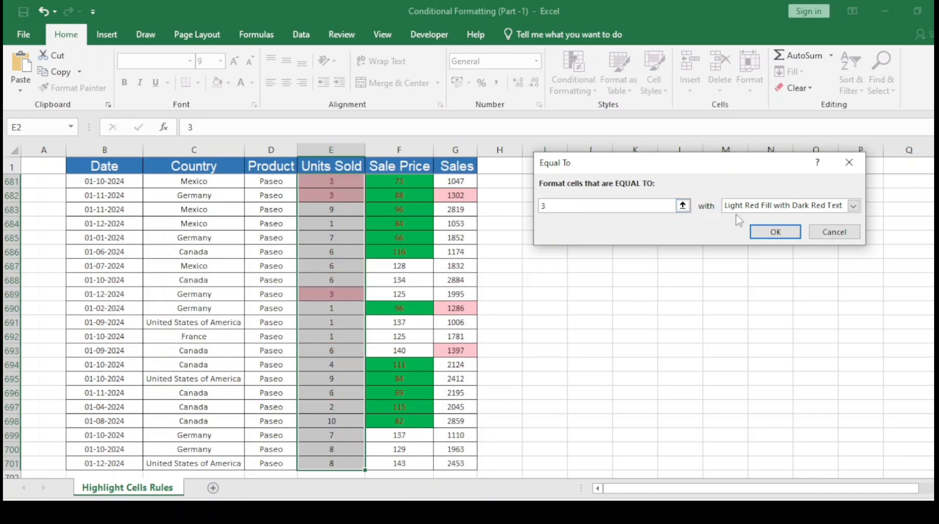
click(761, 232)
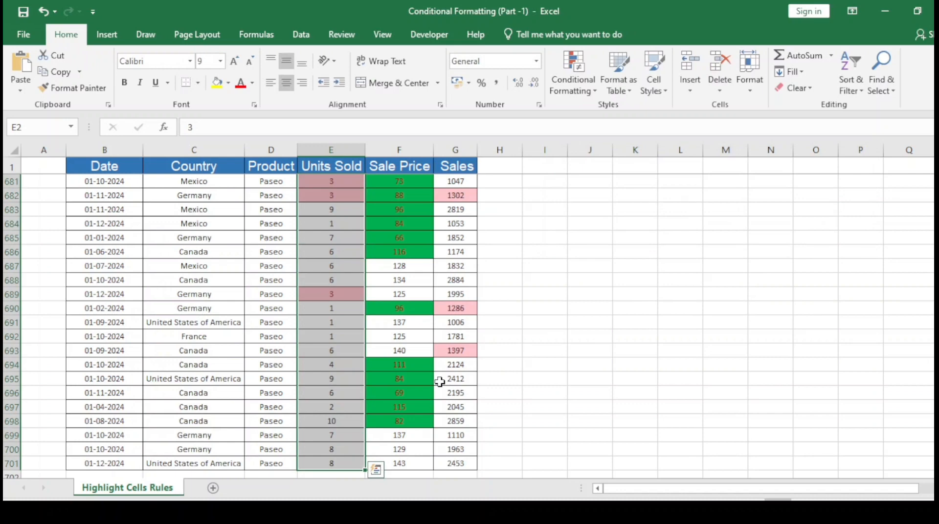
Review the Units Sold cells matched by the Equal To rule and return to the column's header
scroll(338, 350, down, 5)
scroll(334, 350, up, 12)
scroll(335, 350, up, 20)
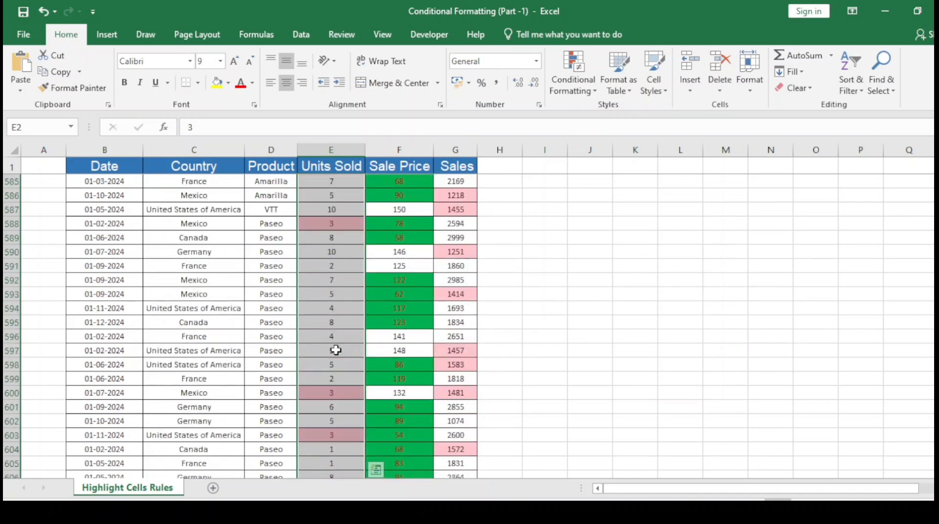
scroll(336, 350, up, 8)
click(331, 254)
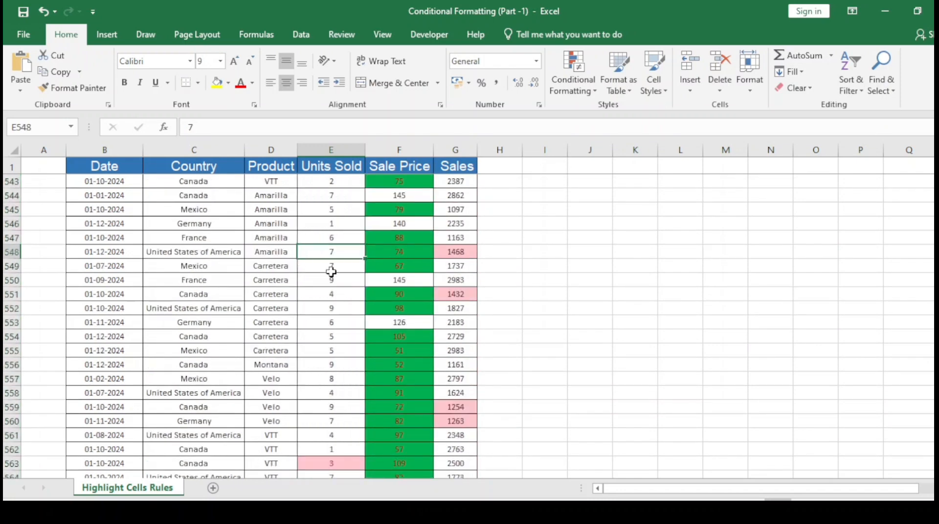
key(ctrl+Up)
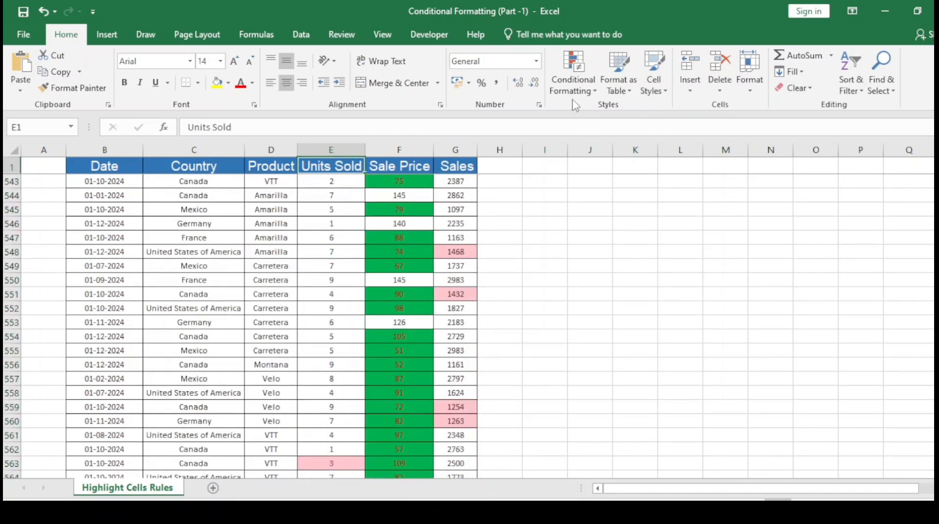
Select all Country values from C2 to C701
click(573, 74)
mouse_move(614, 121)
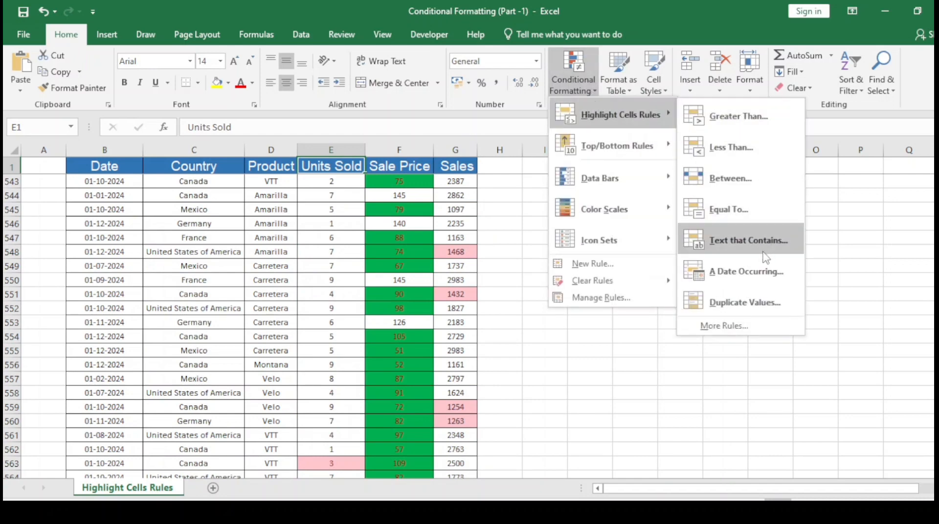
click(194, 224)
click(195, 171)
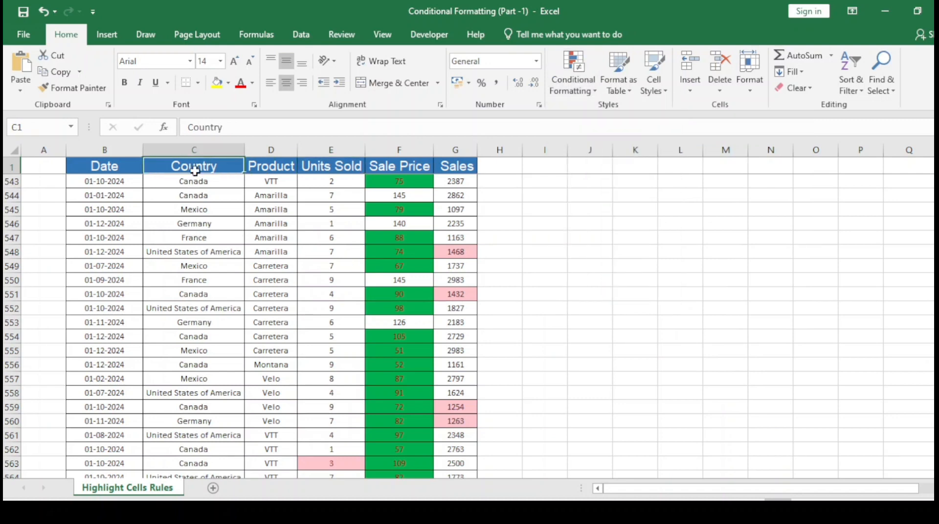
key(ctrl+Down)
key(ctrl+Up)
key(Down)
key(Down)
key(Up)
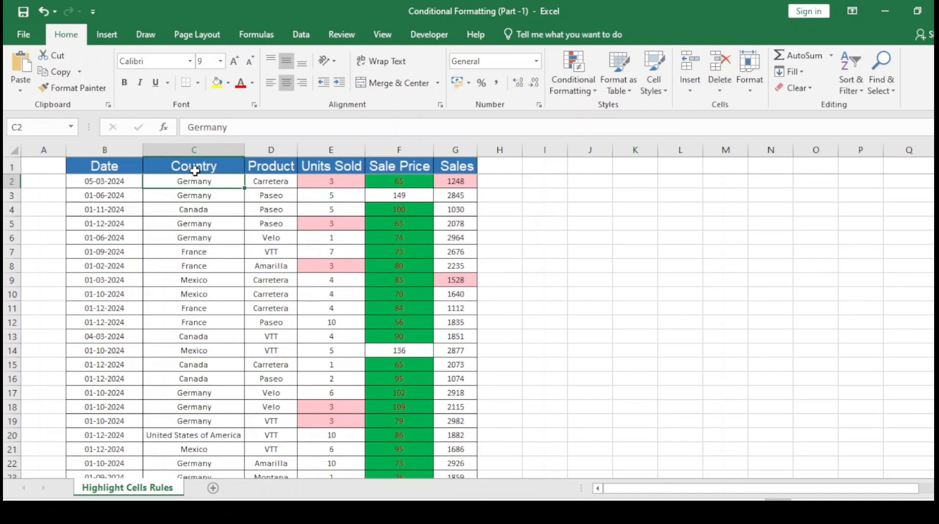
key(F2)
key(shift+Home)
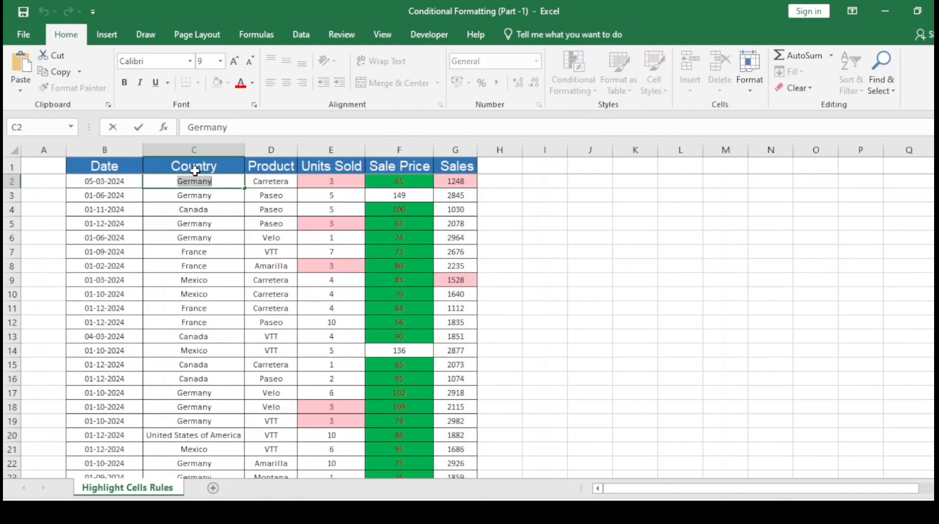
key(Escape)
key(ctrl+shift+Down)
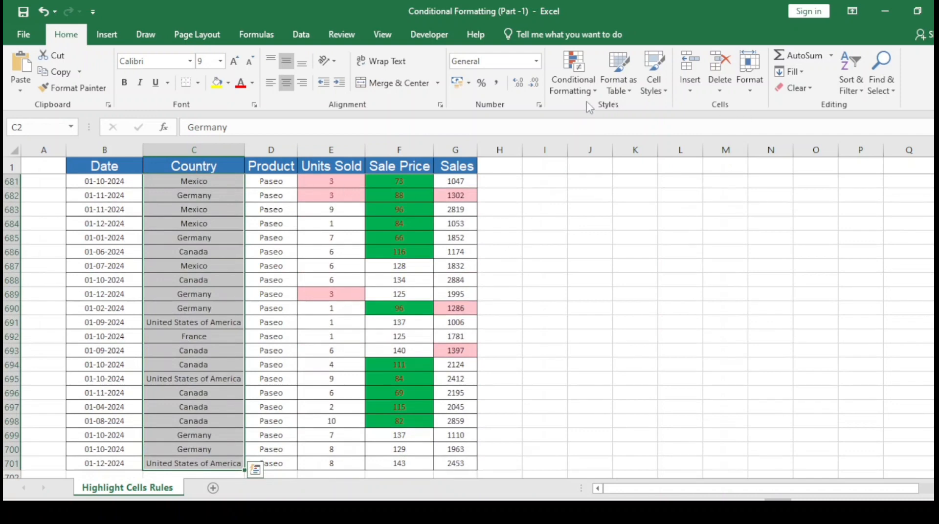
Apply a Text that Contains highlight rule for Canada with Red Text to the selected Country values
click(574, 85)
mouse_move(649, 121)
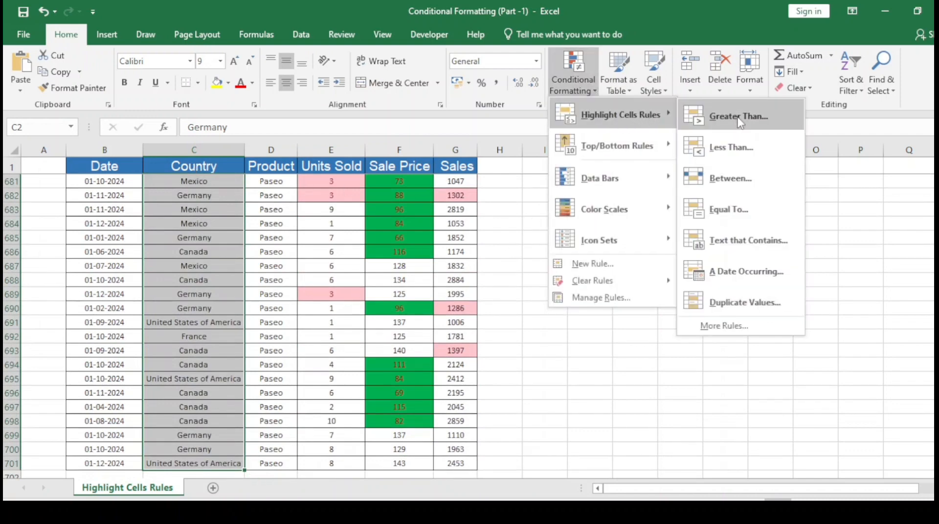
click(738, 240)
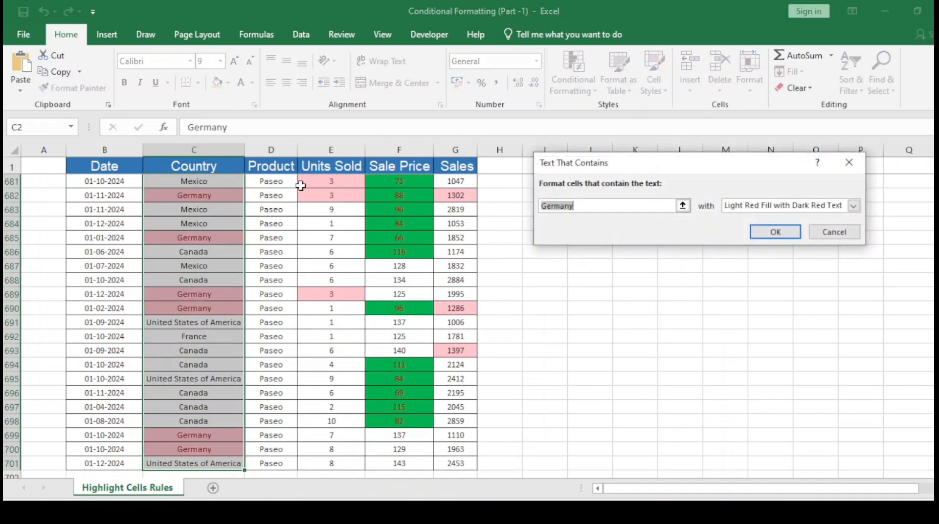
click(582, 209)
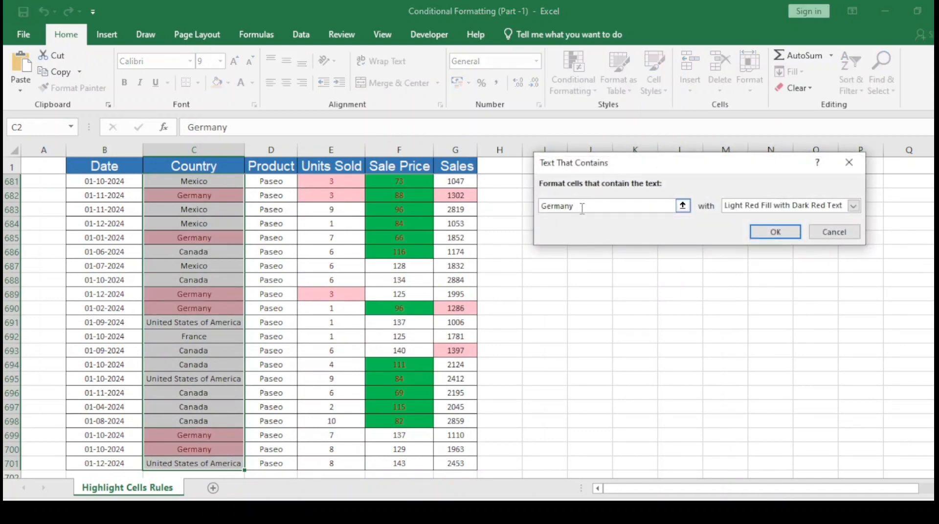
key(BackSpace)
key(BackSpace)
key(BackSpace)
key(BackSpace)
key(BackSpace)
text(C)
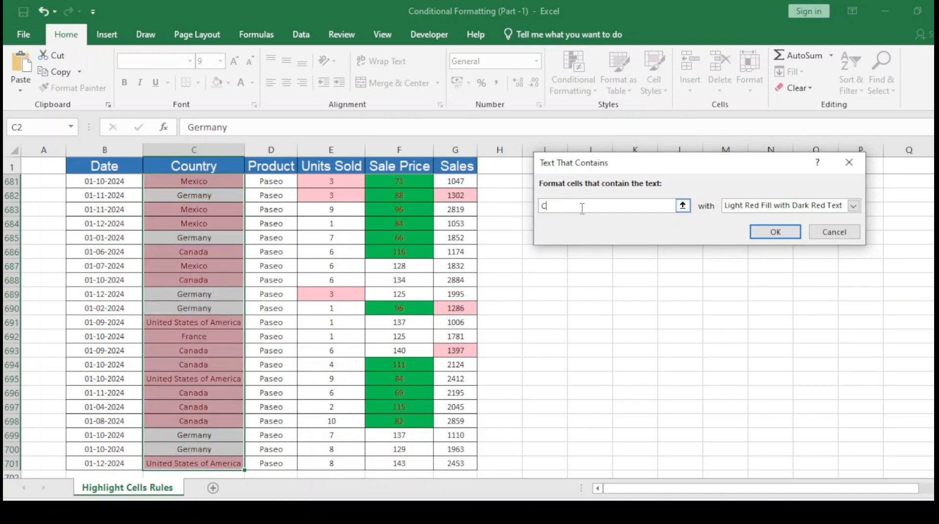
text(anada)
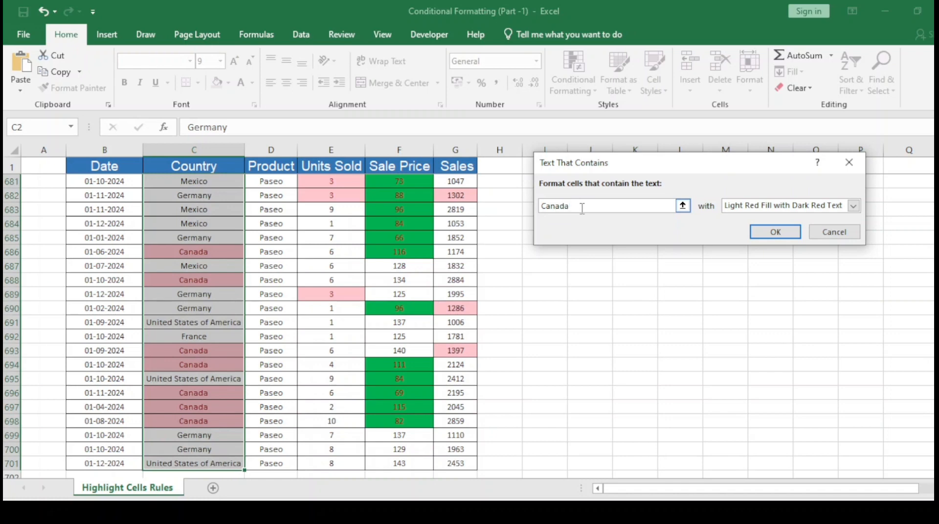
click(853, 206)
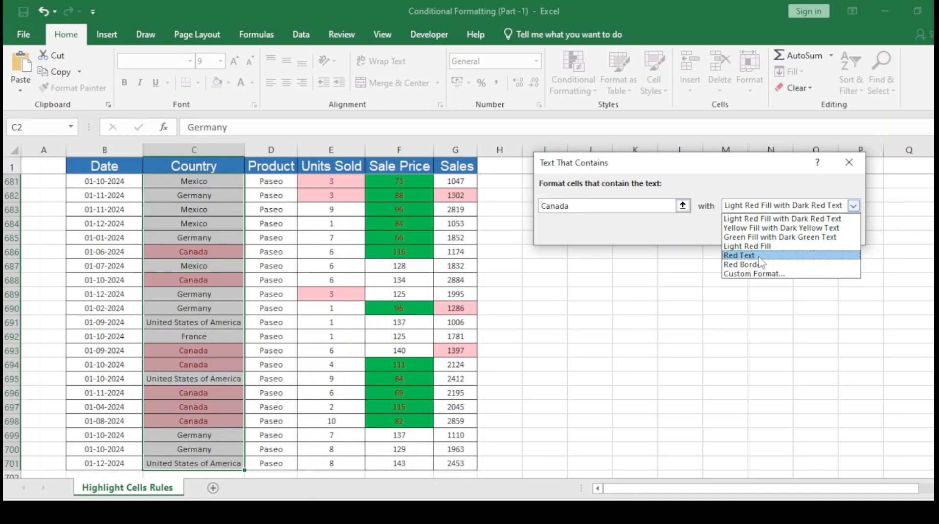
click(753, 256)
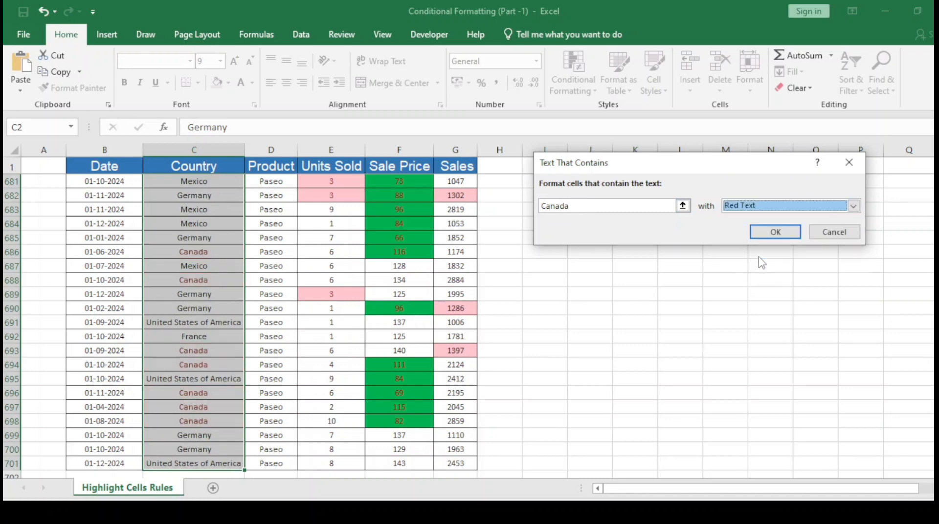
click(775, 233)
Enlarge the font of the Canada entry in C686 in several increments
click(202, 269)
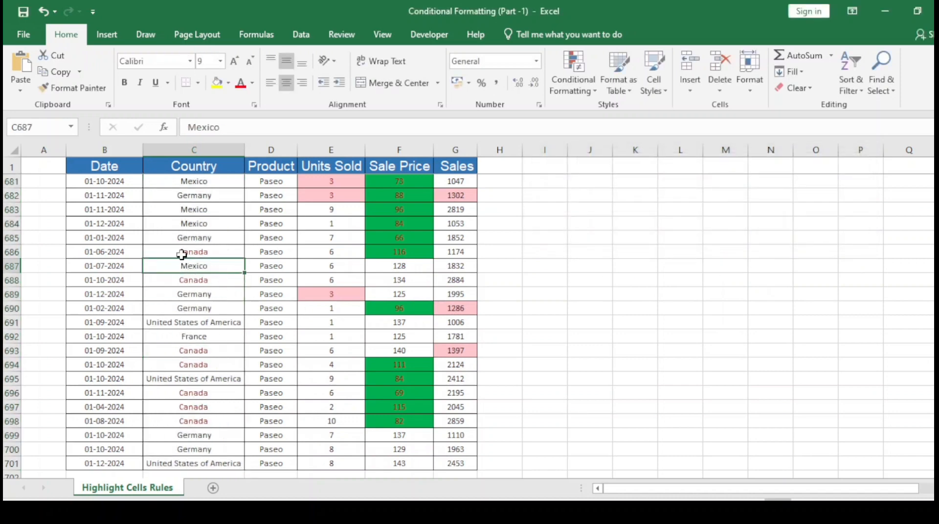
click(183, 257)
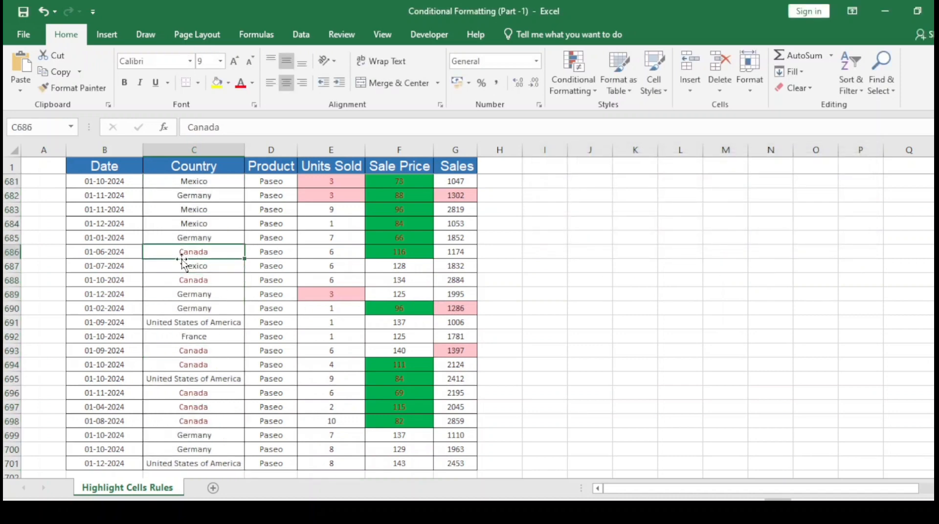
click(220, 61)
click(246, 104)
click(234, 61)
click(234, 61)
click(235, 60)
click(234, 60)
click(235, 60)
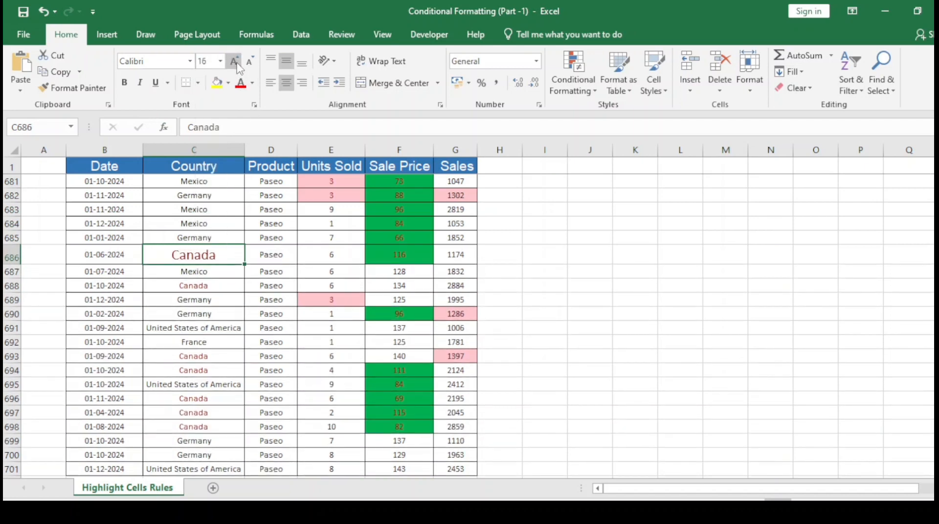
click(235, 60)
click(235, 61)
click(235, 60)
Enlarge the font of the Canada entry in C688 to 18
click(193, 293)
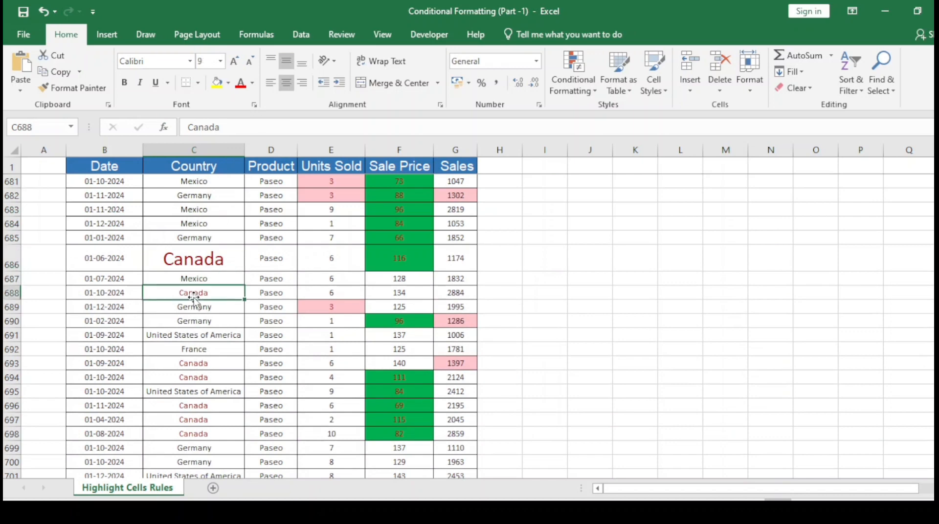
click(235, 61)
click(234, 61)
click(234, 61)
click(234, 60)
click(235, 60)
click(235, 60)
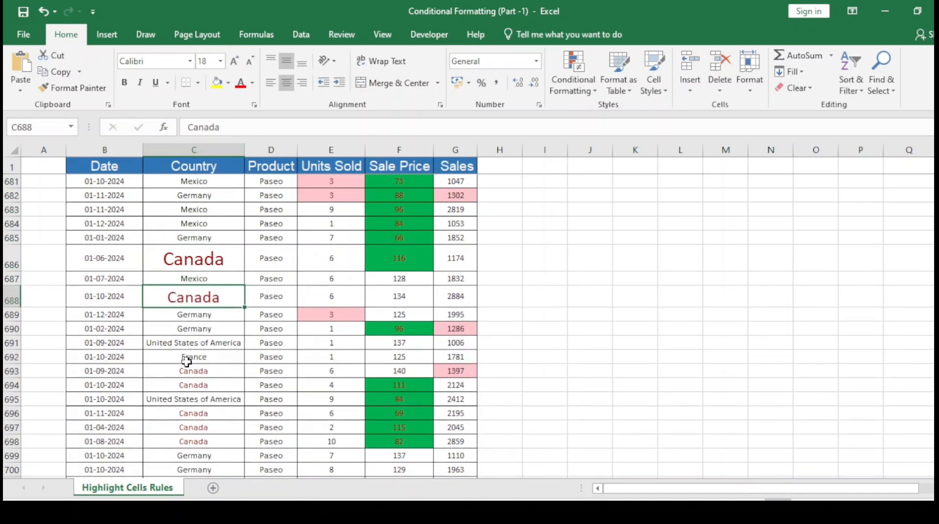
Undo the font size increases made to the Canada entries in C688 and C686
key(ctrl+z)
key(ctrl+z)
key(ctrl+z)
key(ctrl+z)
key(ctrl+z)
key(ctrl+z)
key(ctrl+z)
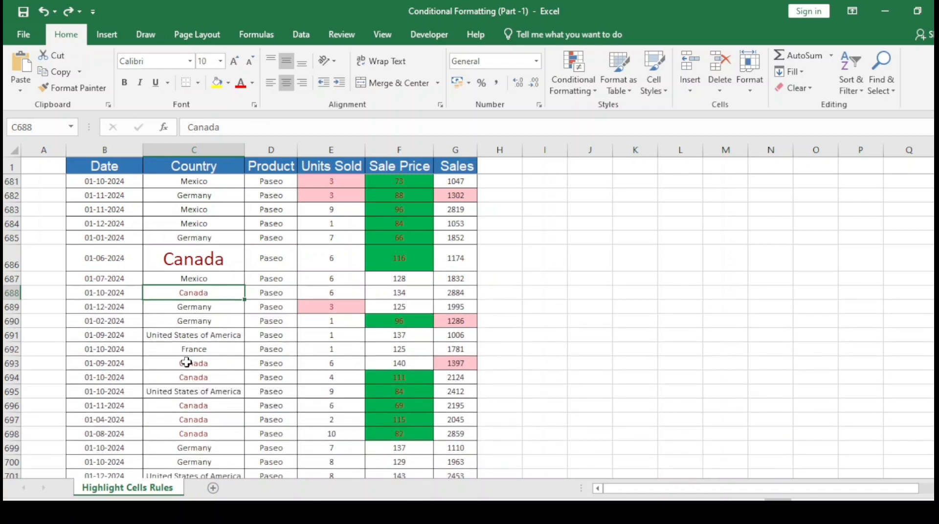
key(ctrl+z)
key(ctrl+z)
key(ctrl+z)
key(ctrl+z)
key(ctrl+z)
key(ctrl+z)
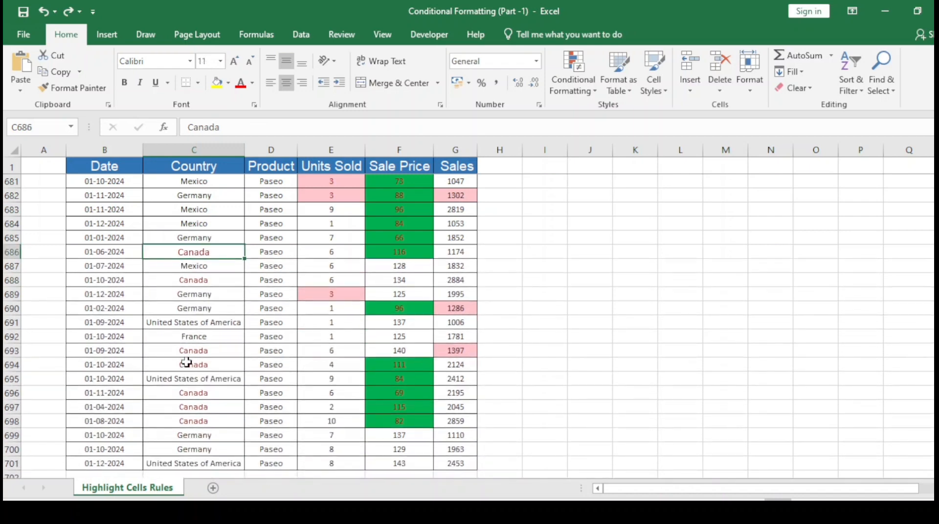
key(ctrl+z)
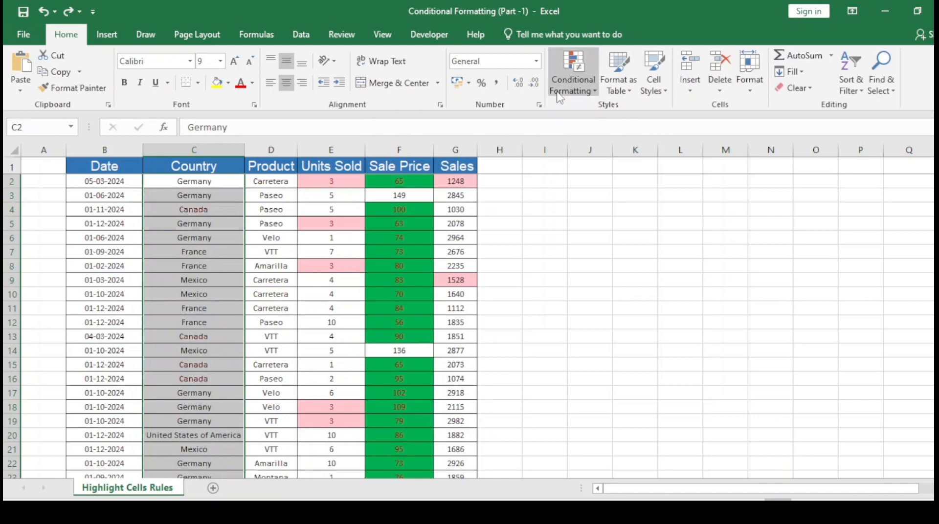
click(573, 84)
mouse_move(615, 115)
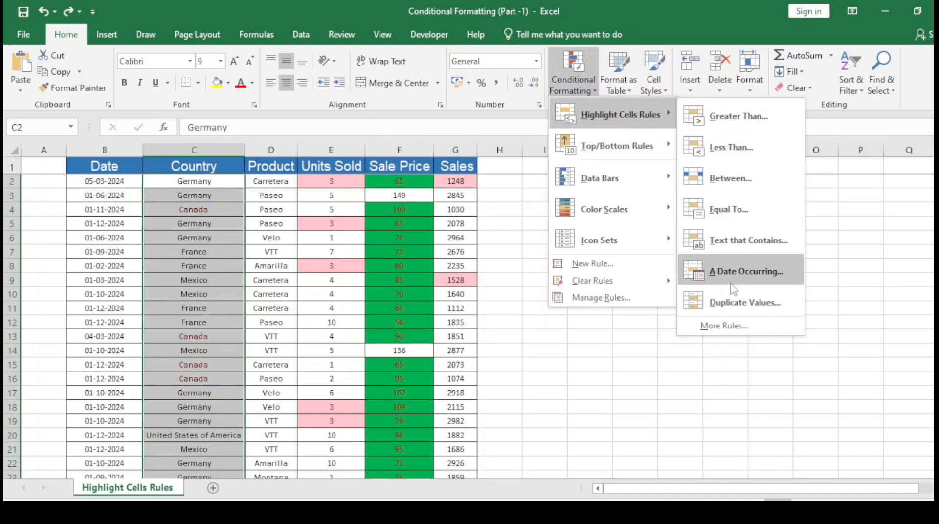
click(110, 214)
click(112, 213)
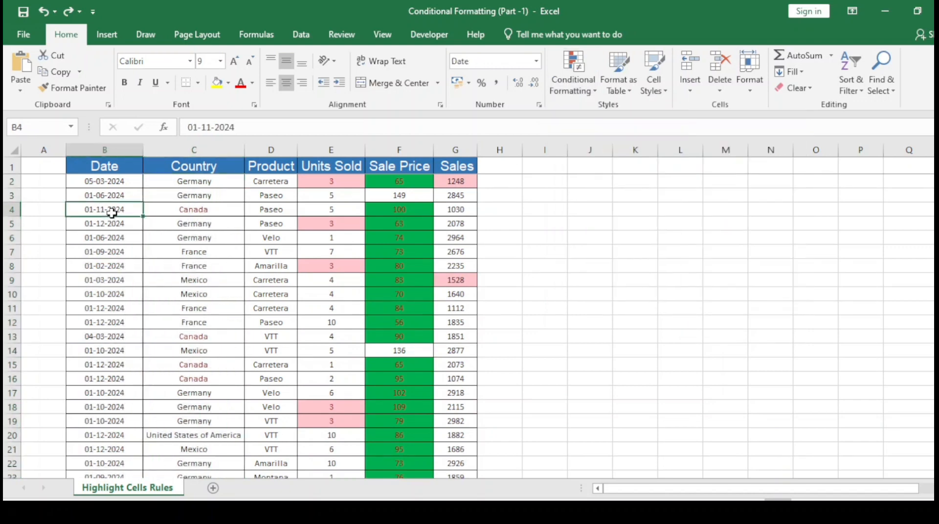
key(Up)
key(Up)
key(Up)
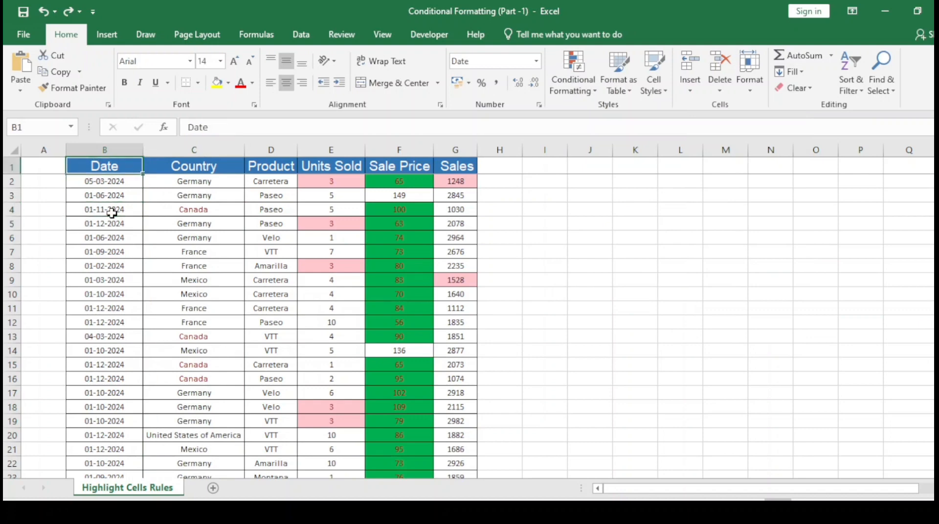
key(Down)
key(Right)
key(Right)
key(Right)
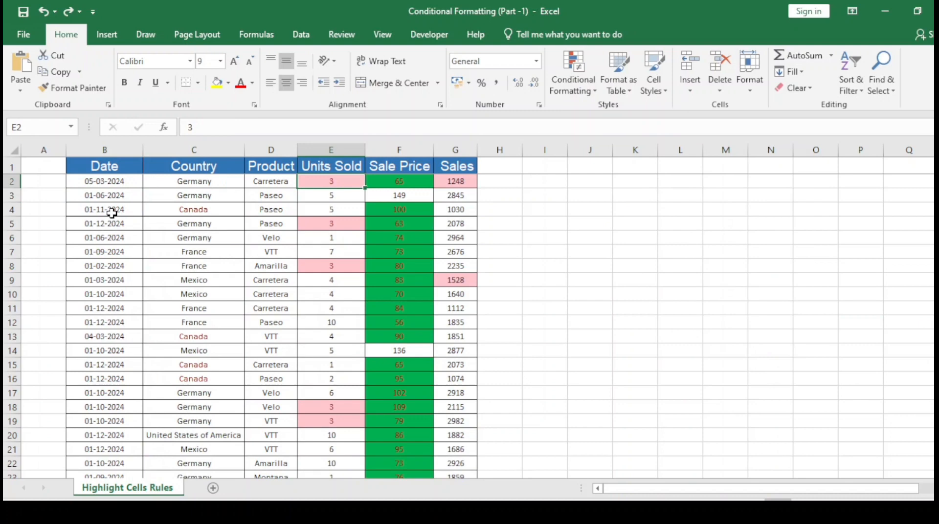
key(Left)
key(Left)
key(Left)
key(Left)
key(Up)
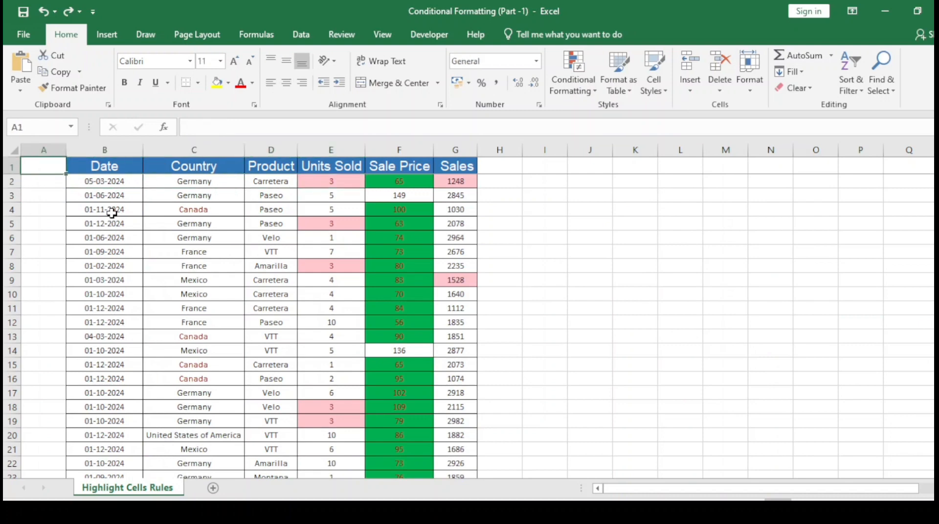
Select all Date values from B2 to B701 and open the A Date Occurring highlight rule for them
key(Right)
key(Down)
key(ctrl+shift+Down)
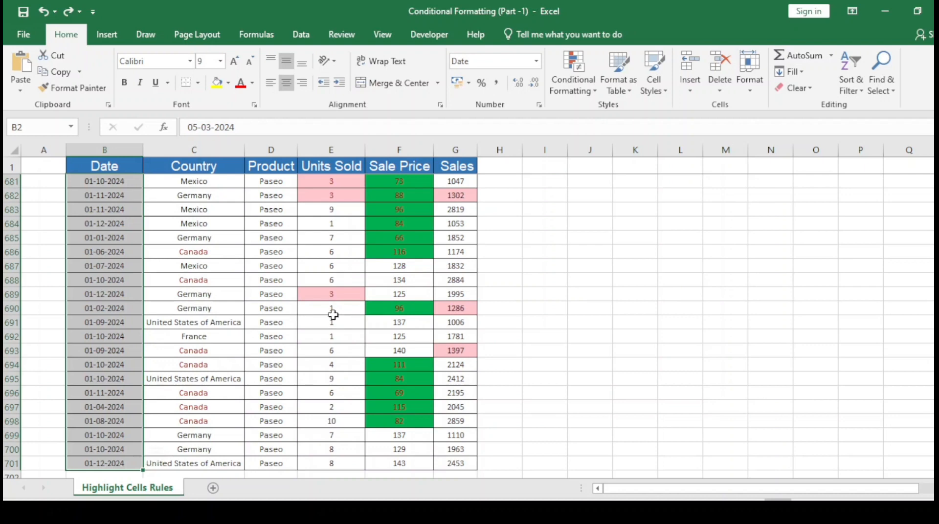
click(594, 95)
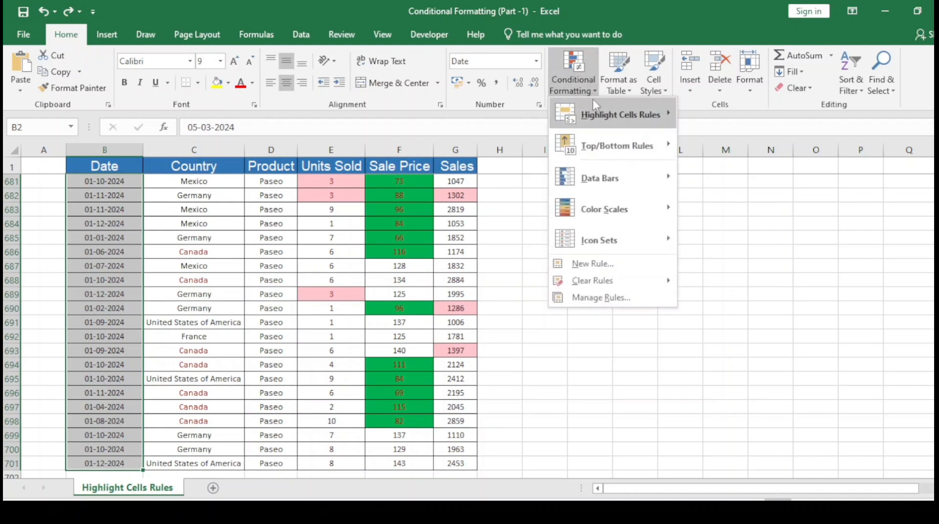
mouse_move(625, 117)
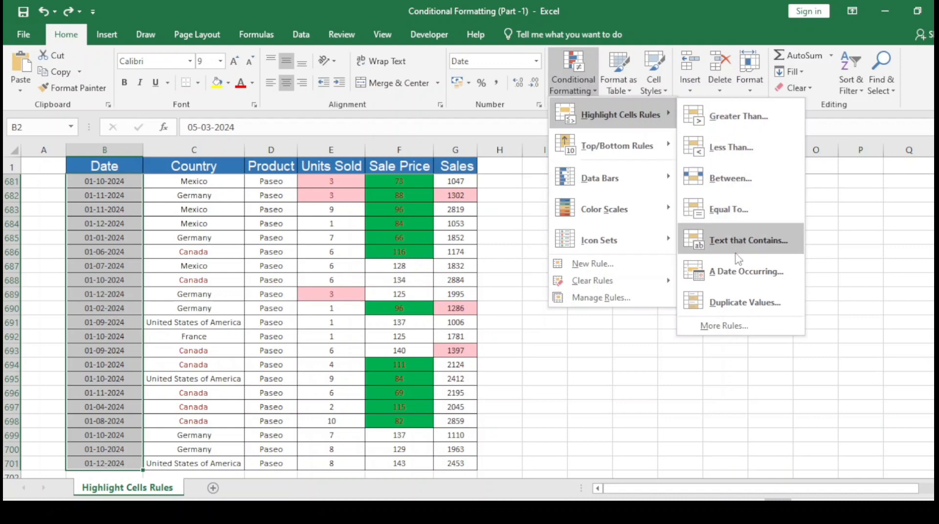
click(740, 273)
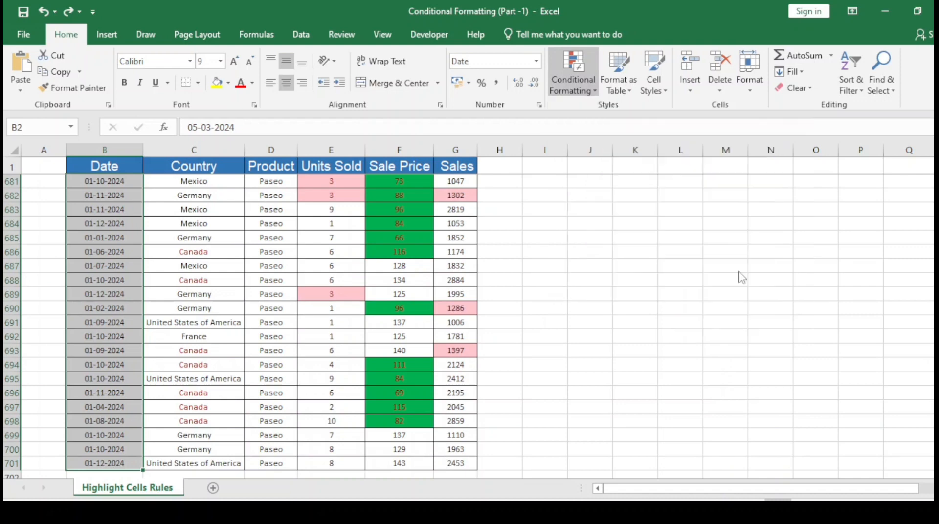
drag(640, 148, 620, 146)
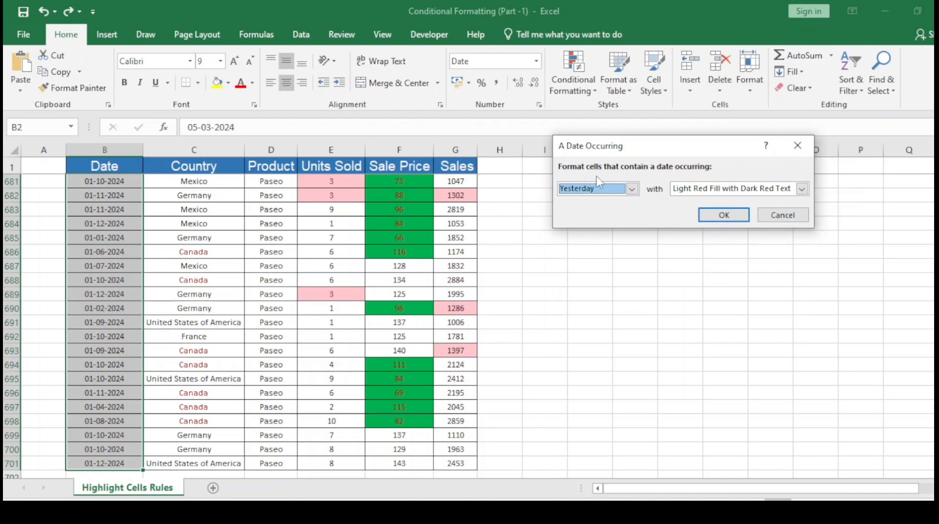
mouse_move(557, 157)
mouse_down()
mouse_move(600, 176)
mouse_move(725, 175)
mouse_up()
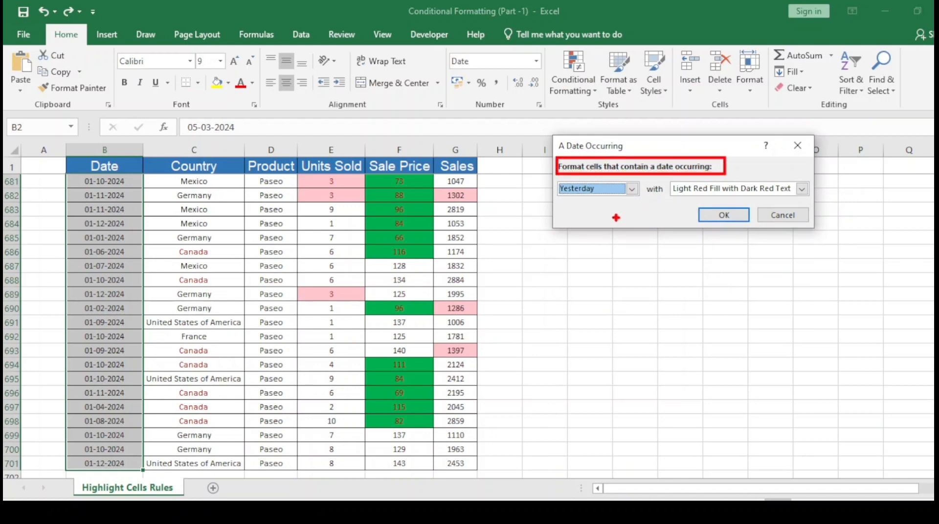
key(Escape)
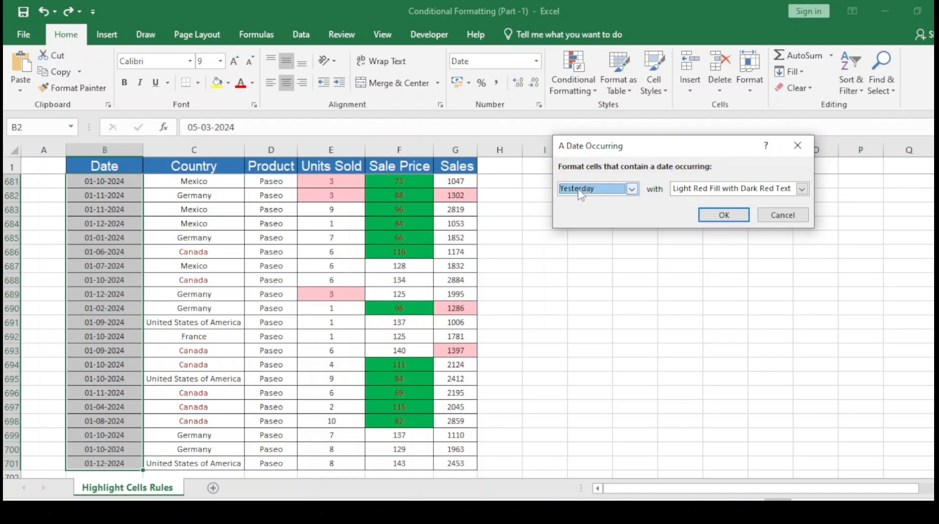
key(ctrl+2)
drag(556, 177, 649, 204)
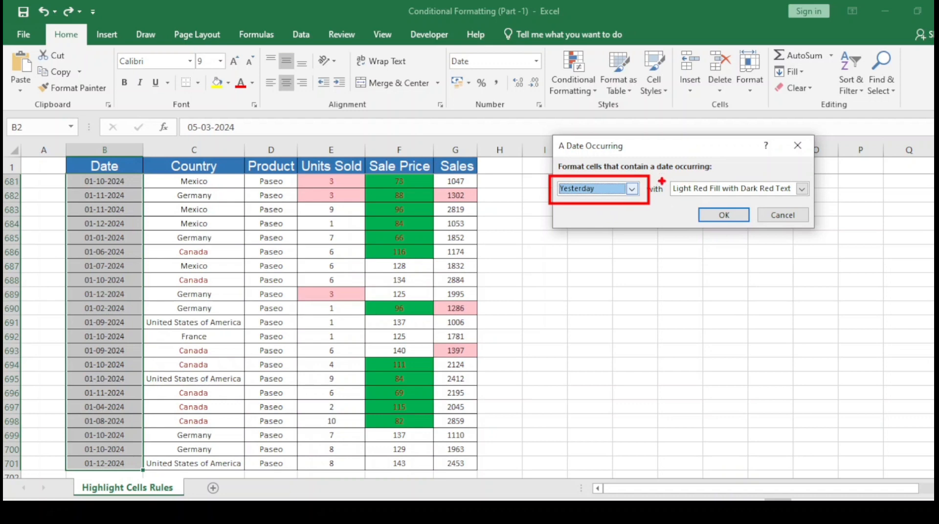
drag(653, 176, 809, 200)
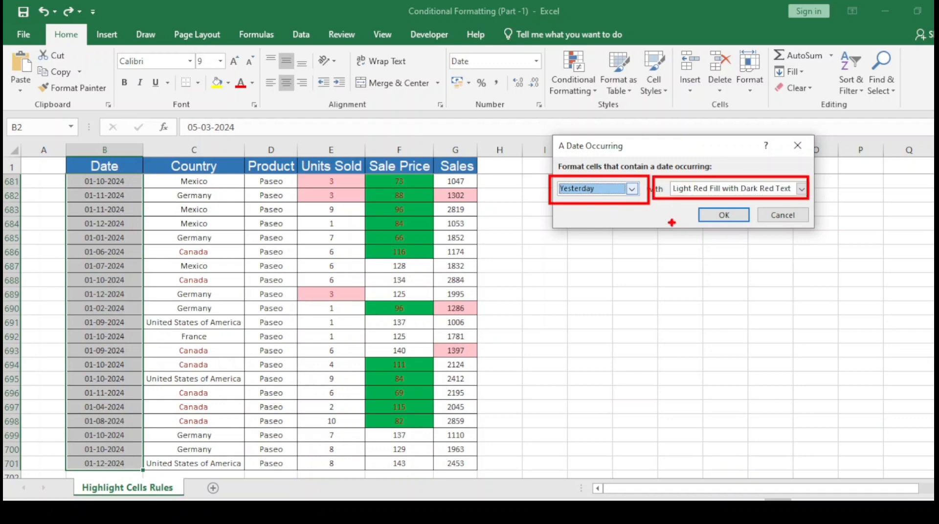
key(Escape)
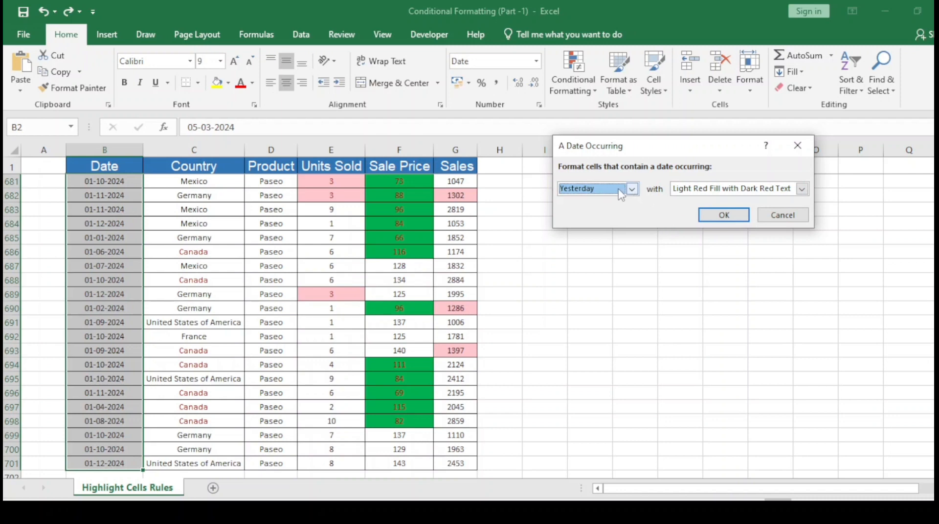
Set the date rule to match Today and give it a custom format with a standard red fill
click(631, 189)
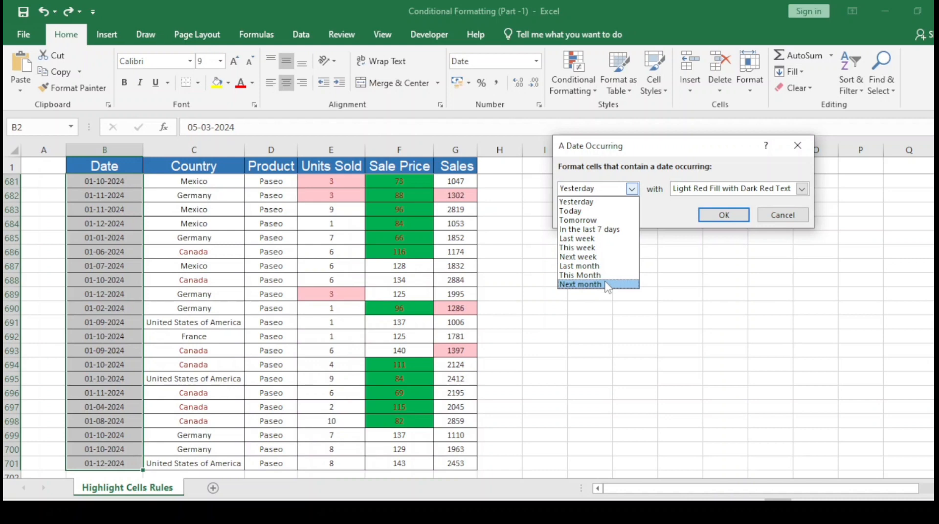
click(580, 212)
drag(656, 146, 611, 160)
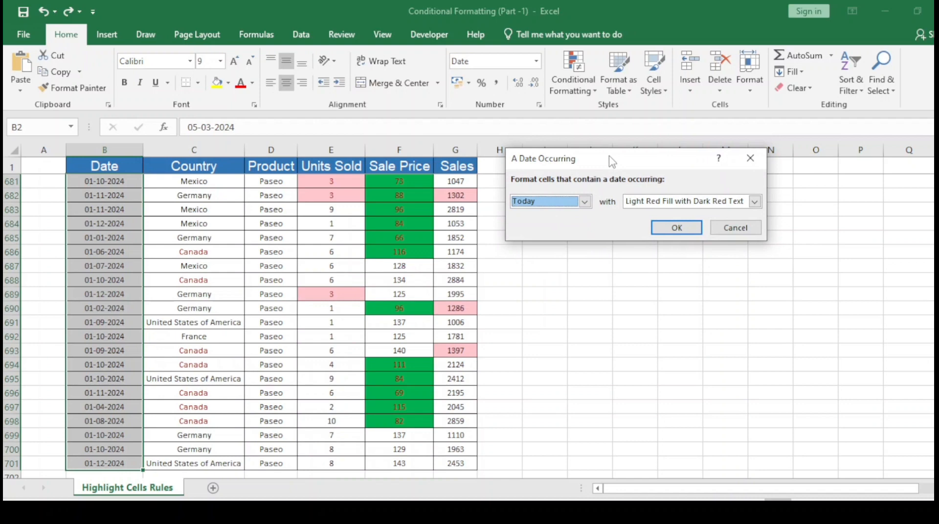
click(754, 201)
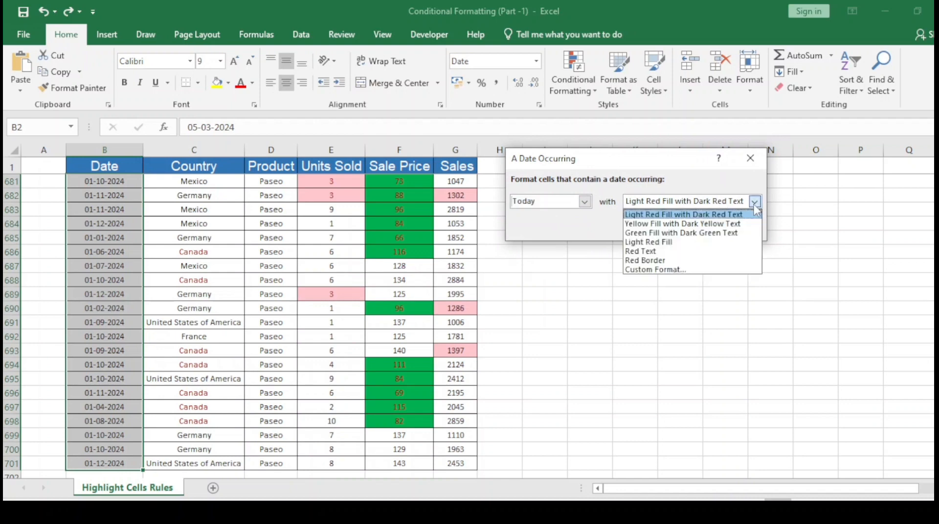
click(667, 270)
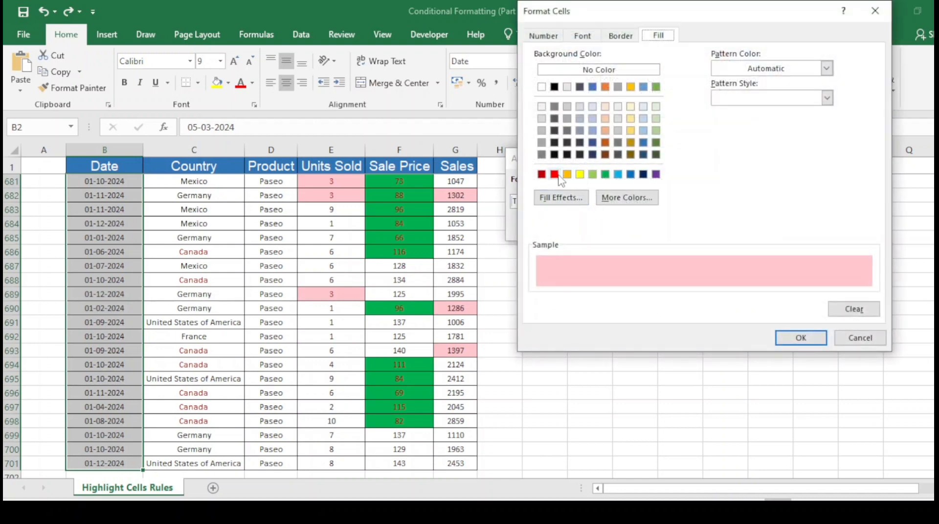
click(554, 175)
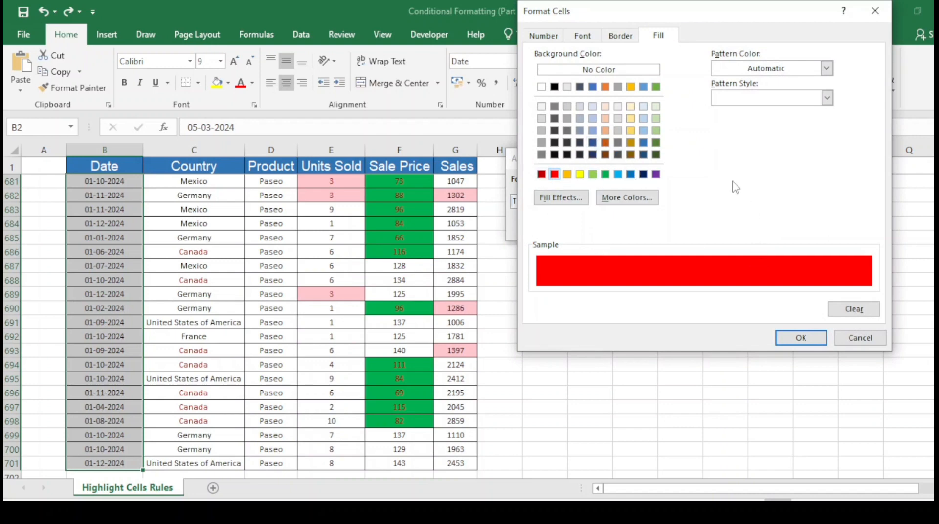
Set the custom format's font color to white and apply the Today rule to the Date values
click(582, 37)
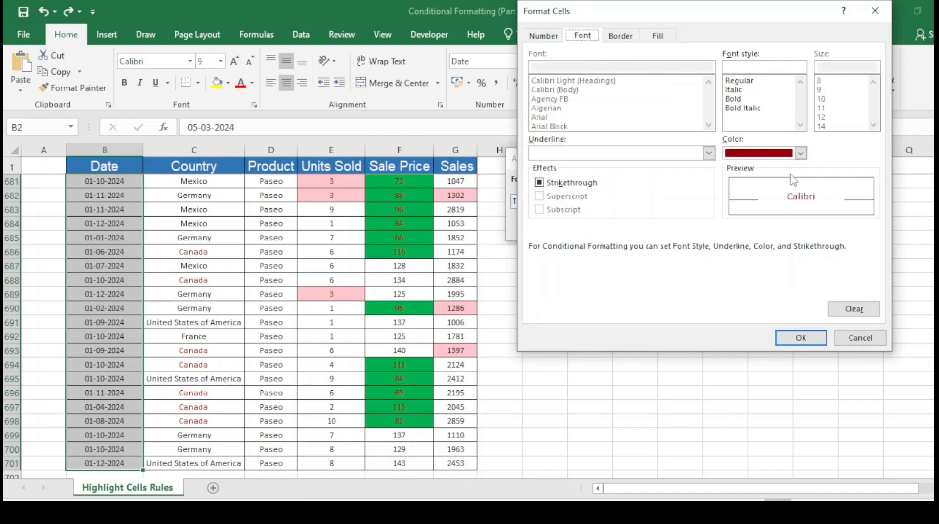
click(801, 154)
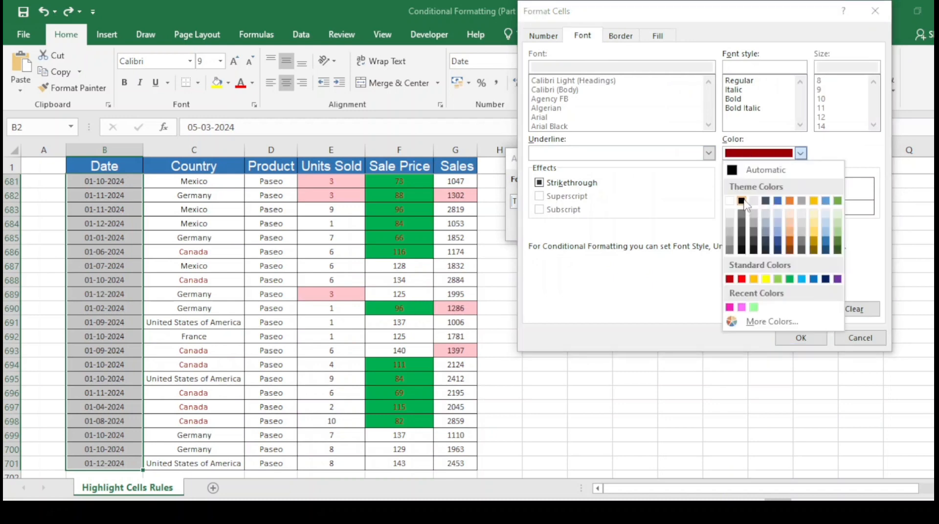
click(729, 201)
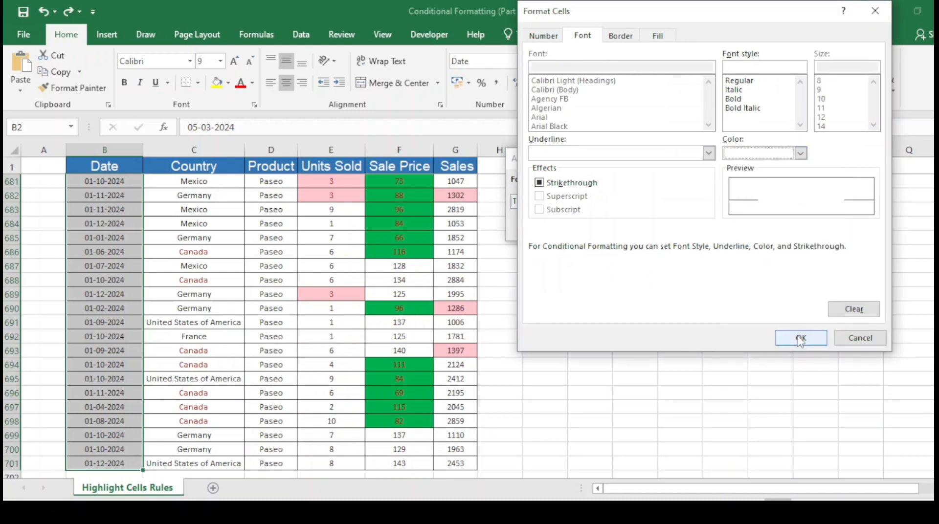
click(800, 339)
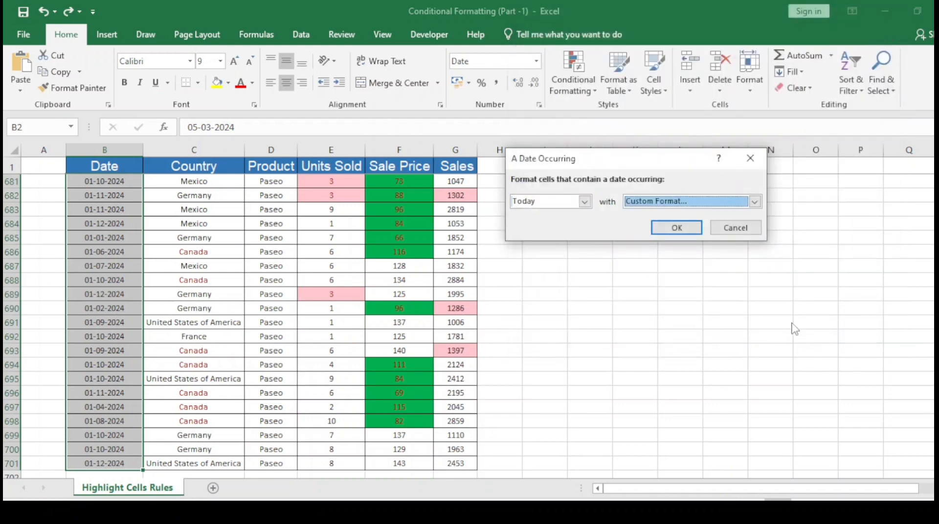
click(677, 228)
Return to the first Date entries and examine B2 and B3 to check the effect of the Today rule
scroll(205, 259, up, 5)
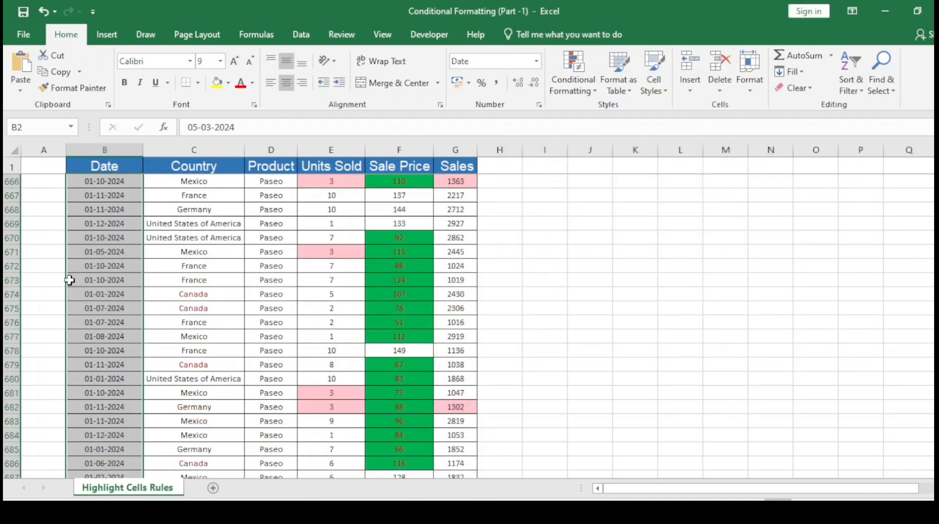
click(110, 271)
key(ctrl+Up)
key(Down)
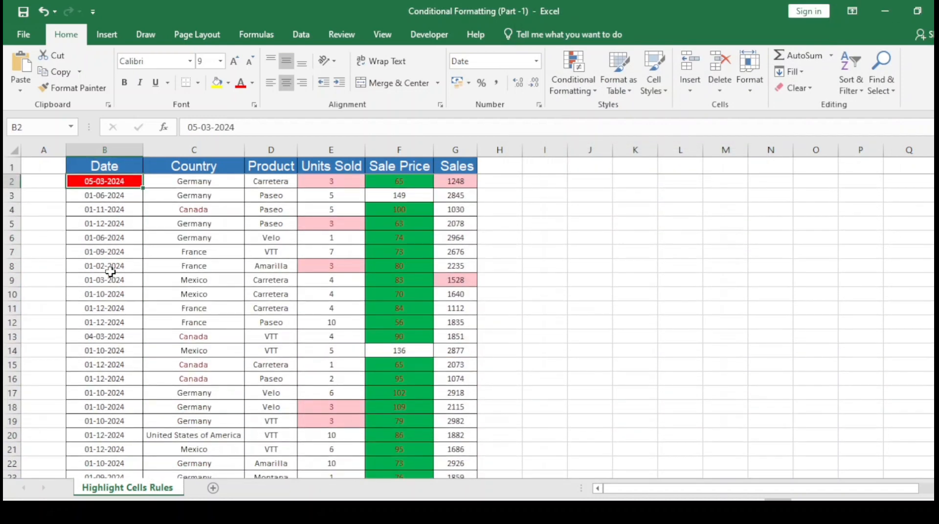
key(Down)
key(Up)
key(Down)
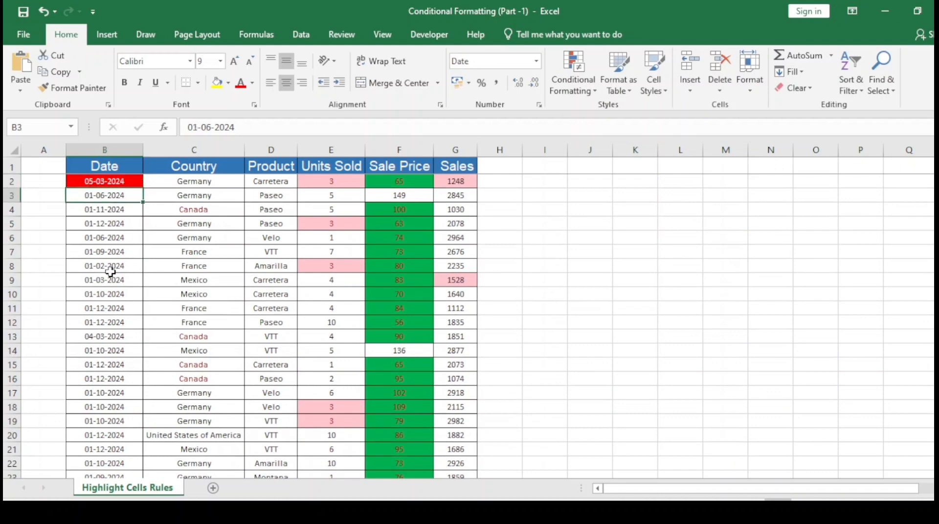
key(Up)
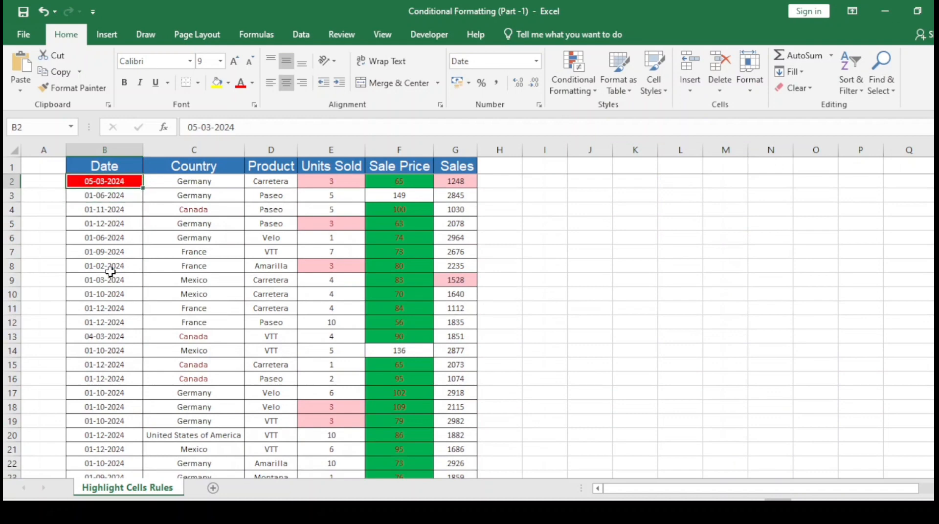
key(Down)
key(Up)
key(ctrl+Down)
key(ctrl+Up)
Select all Date values from B2 to B701 and highlight dates occurring Yesterday with Light Red Fill with Dark Red Text
key(ctrl+shift+Down)
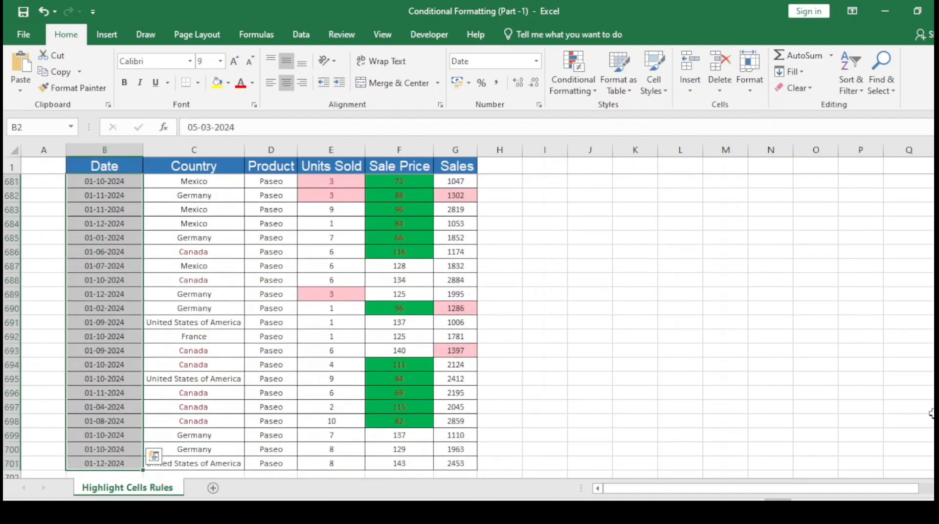
drag(936, 461, 936, 332)
drag(936, 211, 936, 169)
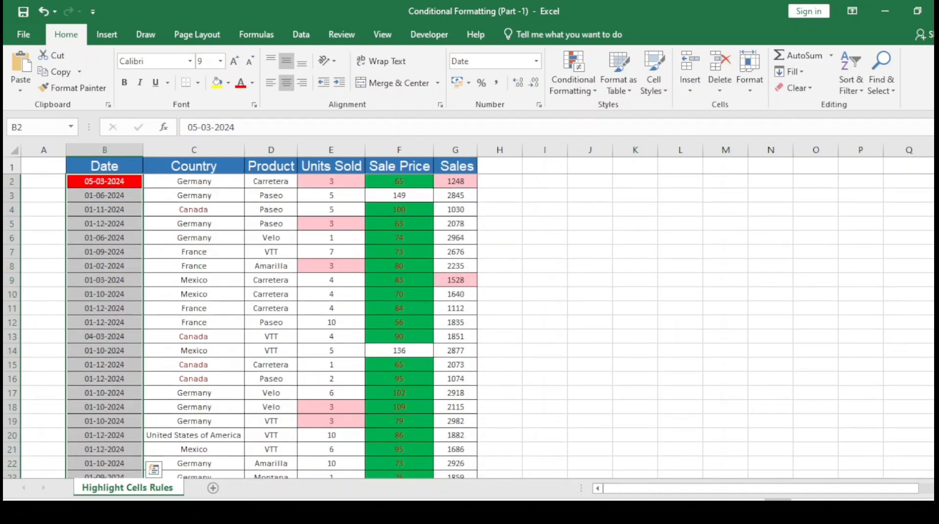
click(597, 92)
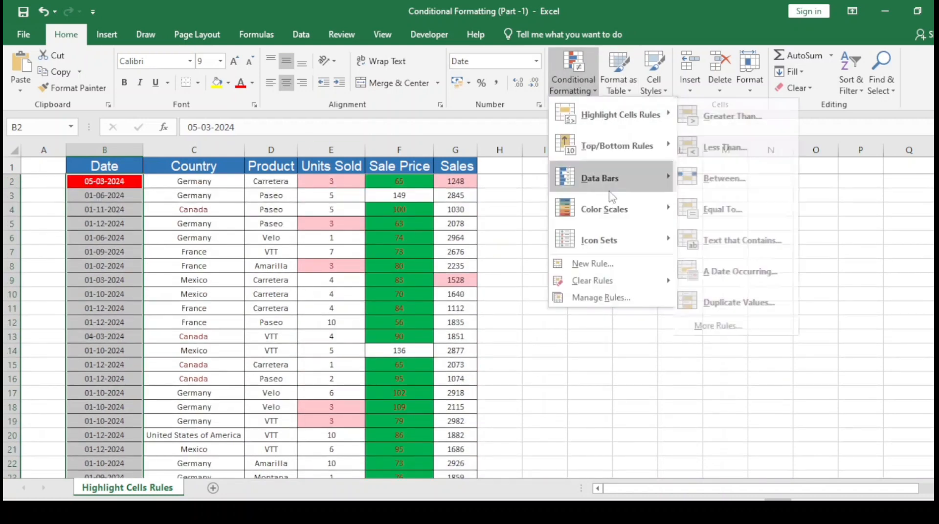
mouse_move(620, 116)
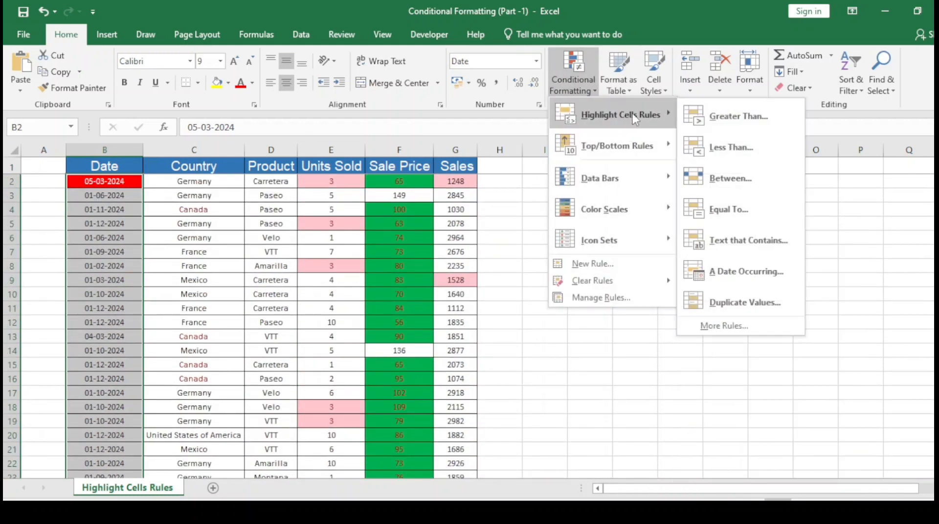
click(731, 287)
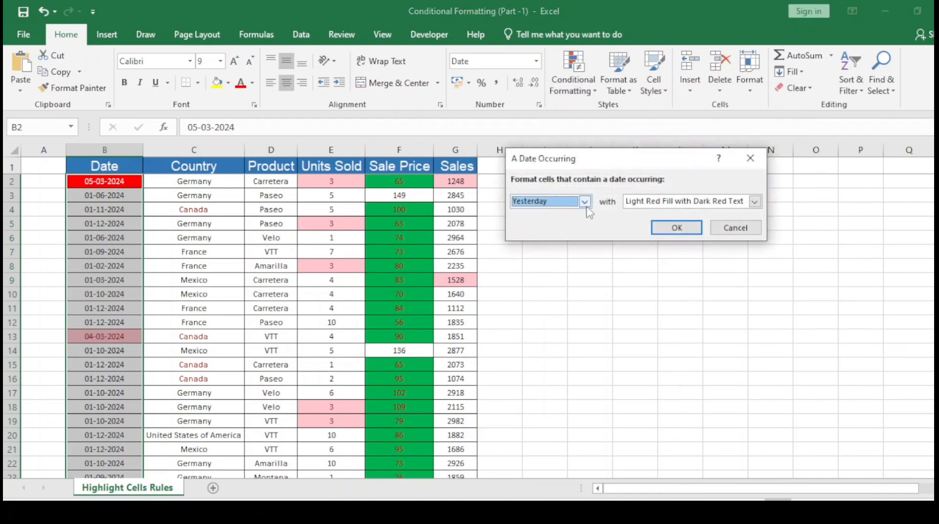
click(587, 204)
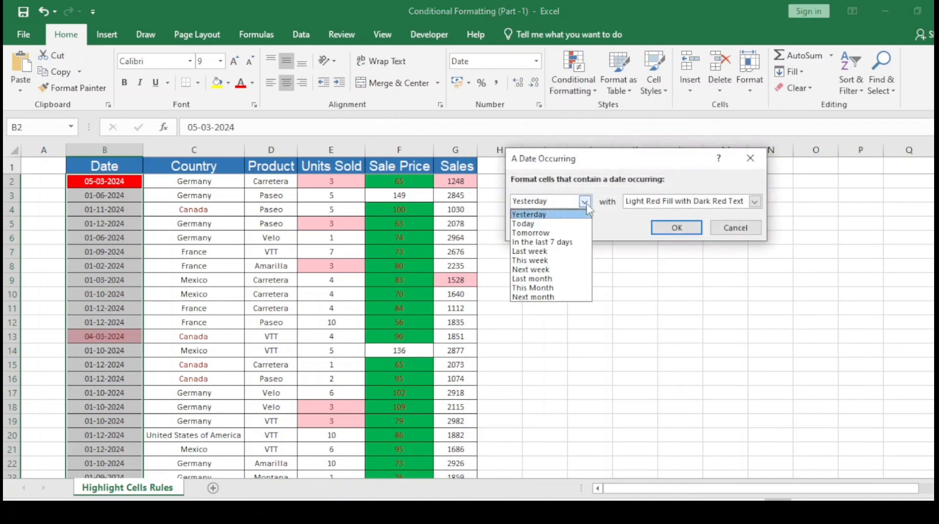
click(529, 216)
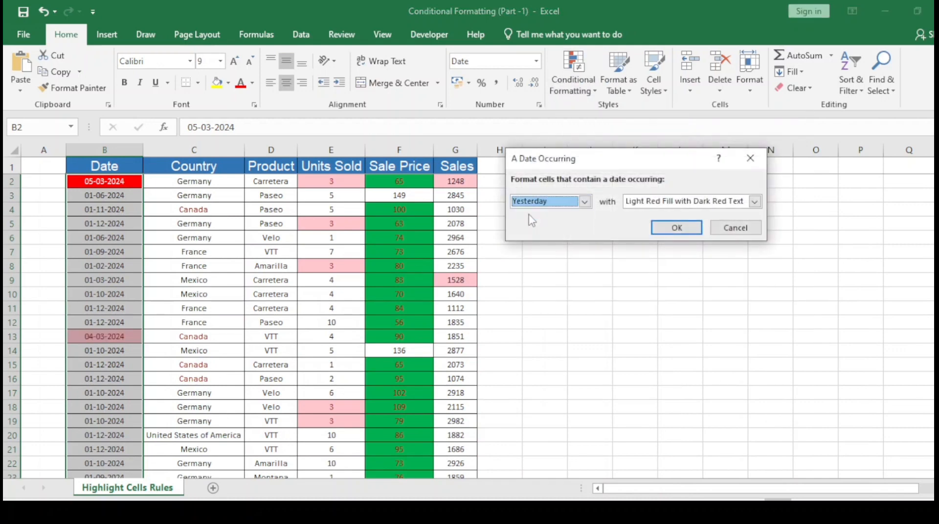
click(677, 229)
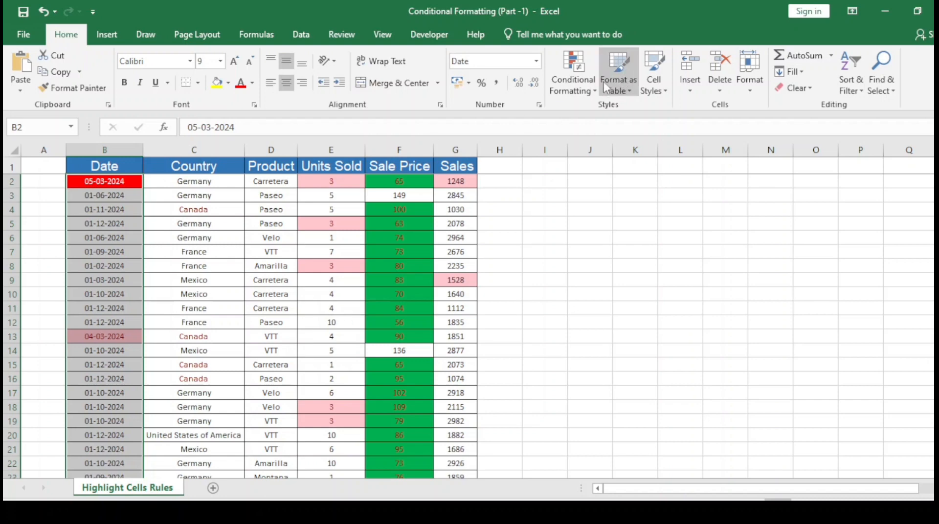
Highlight the Date values occurring This Month with Light Red Fill with Dark Red Text and look through the rows
click(591, 96)
mouse_move(610, 122)
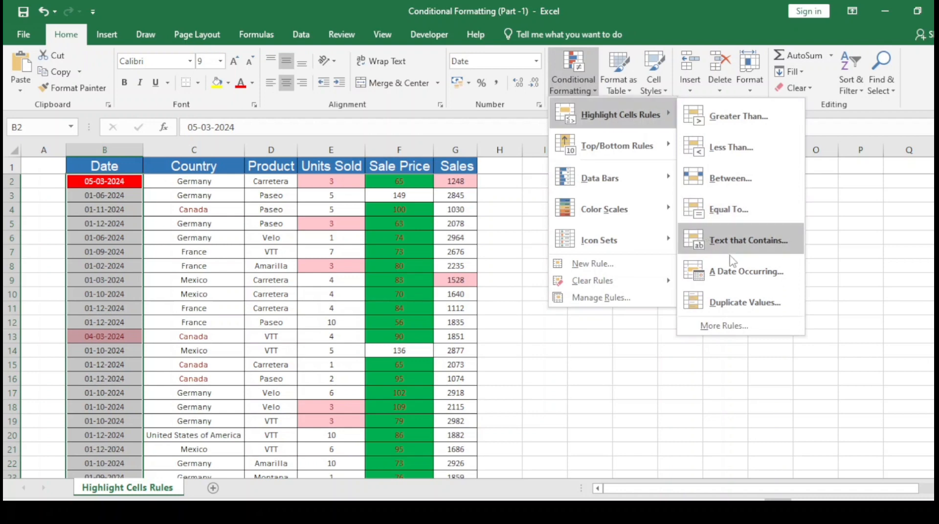
click(709, 273)
click(585, 202)
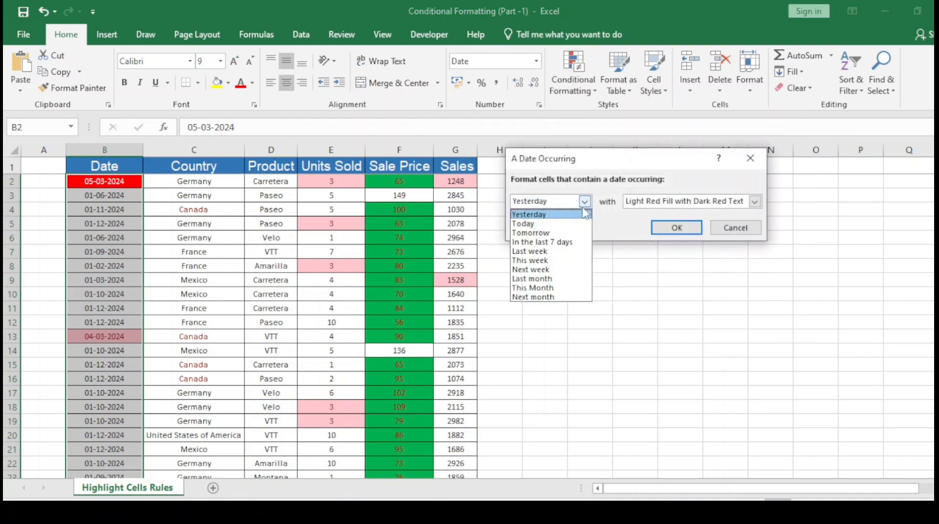
click(540, 288)
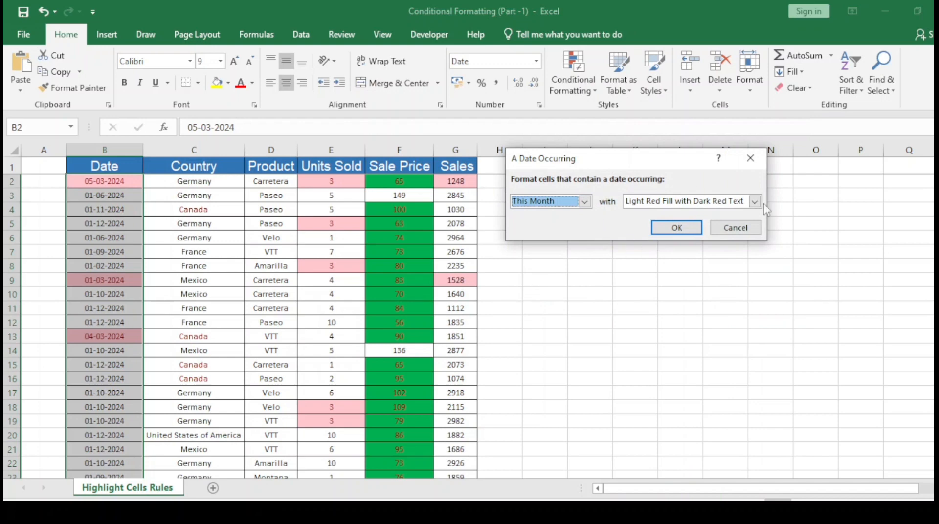
click(684, 228)
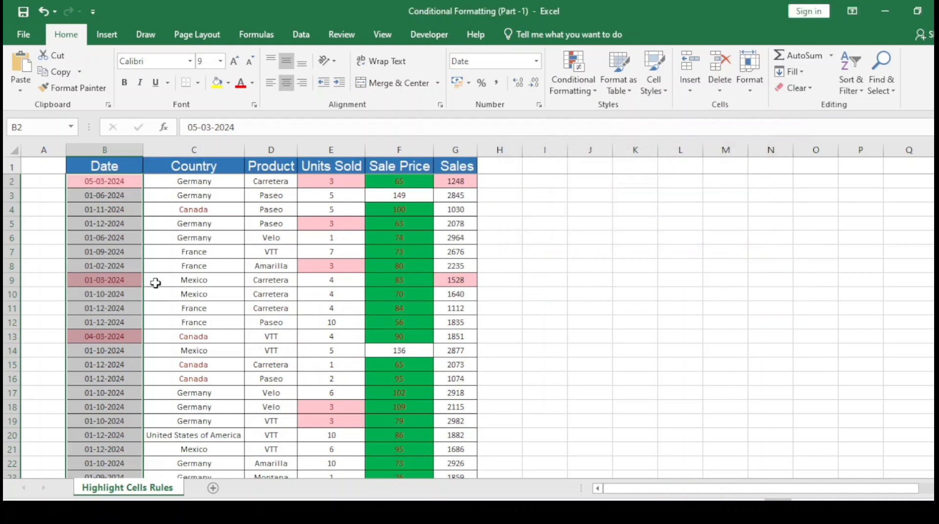
scroll(135, 306, down, 4)
scroll(129, 315, down, 10)
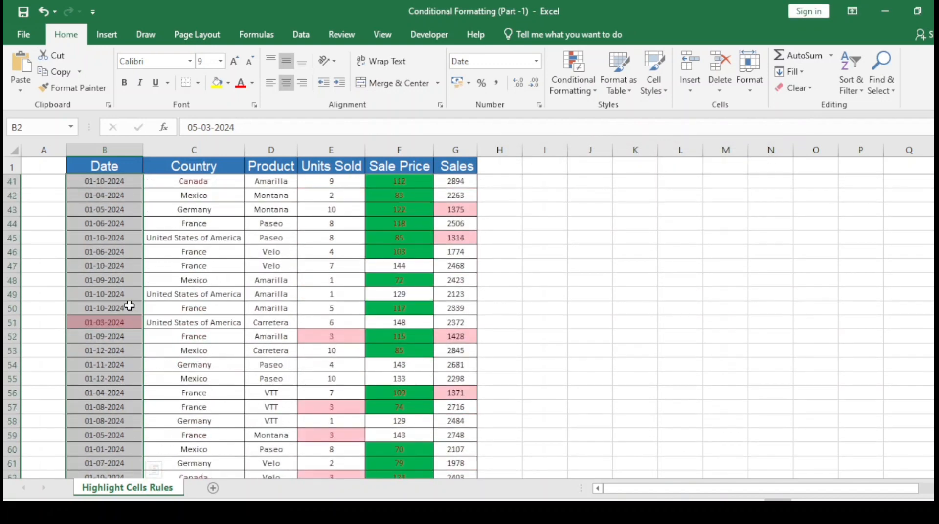
scroll(129, 306, up, 6)
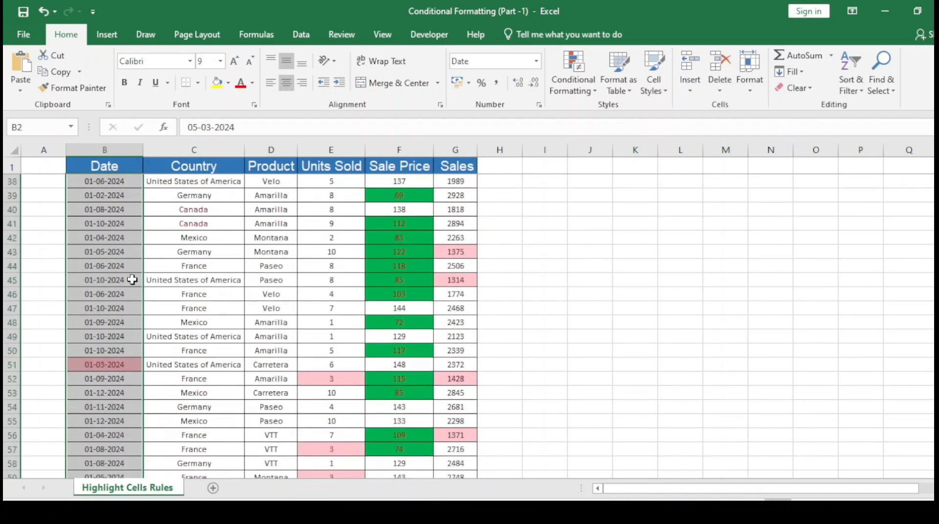
click(573, 78)
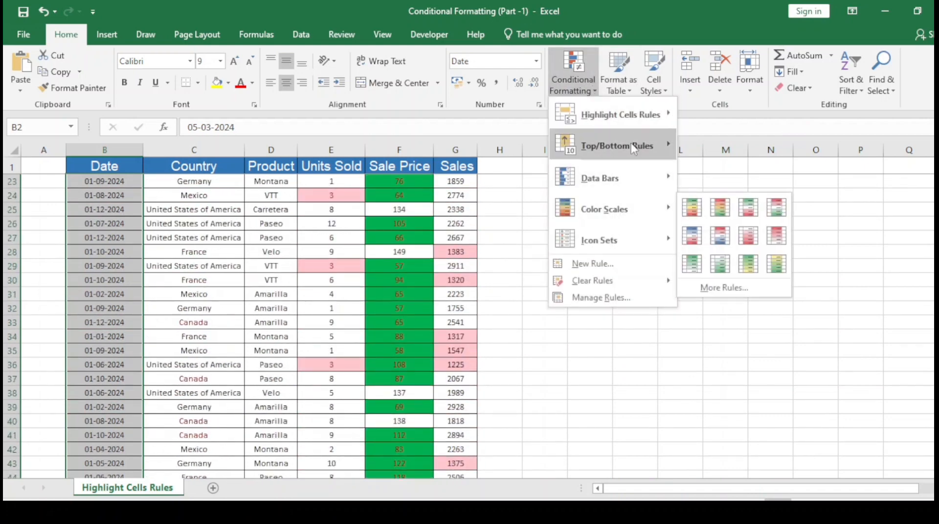
mouse_move(632, 114)
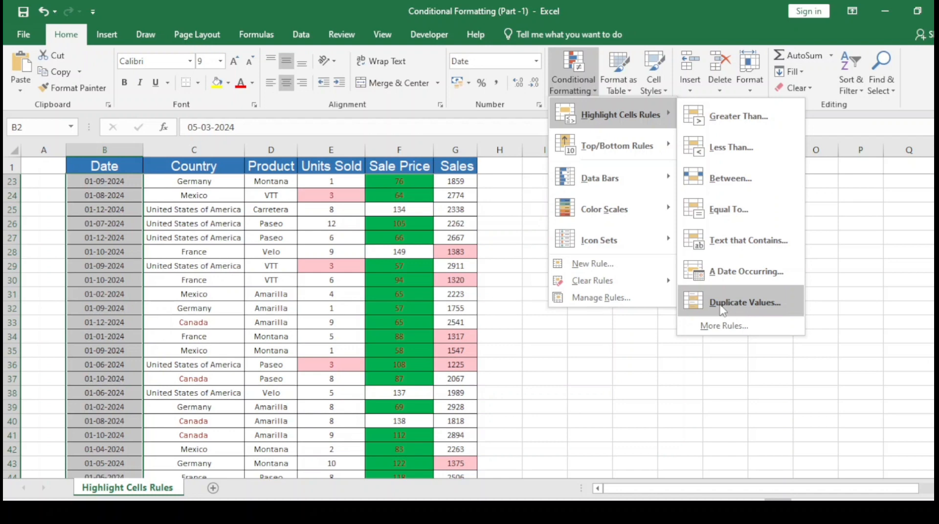
click(233, 302)
Select all Product values from D2 to D701 and highlight Duplicate values with Light Red Fill with Dark Red Text
click(269, 210)
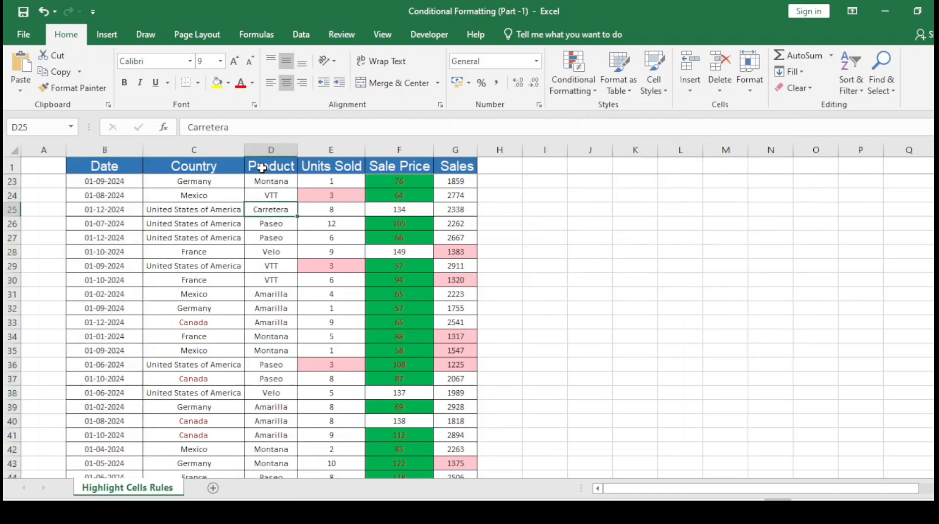
click(264, 167)
key(Down)
key(Up)
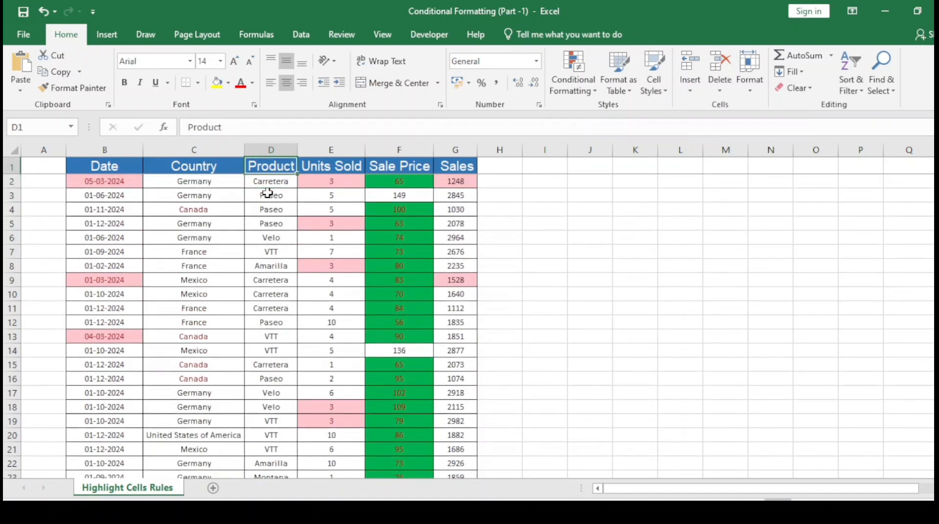
key(Down)
key(Up)
key(Down)
key(ctrl+shift+Down)
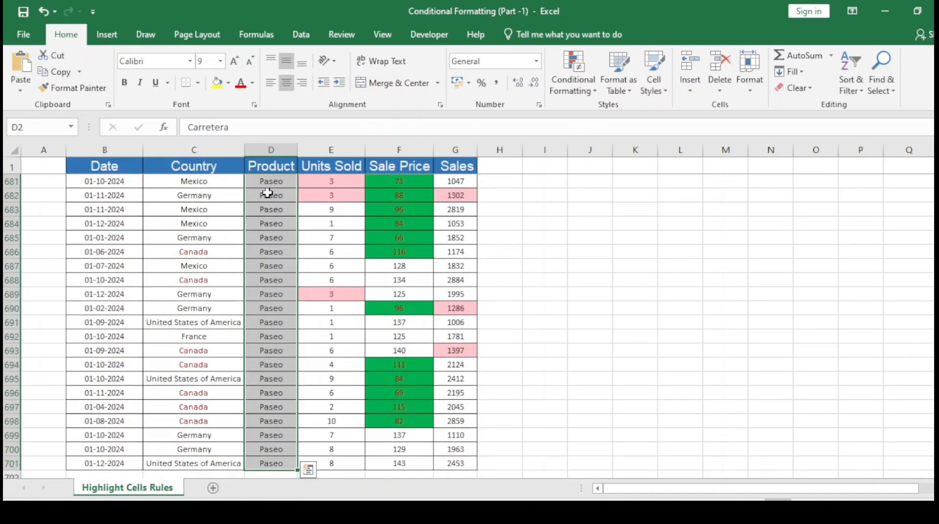
click(584, 90)
mouse_move(599, 117)
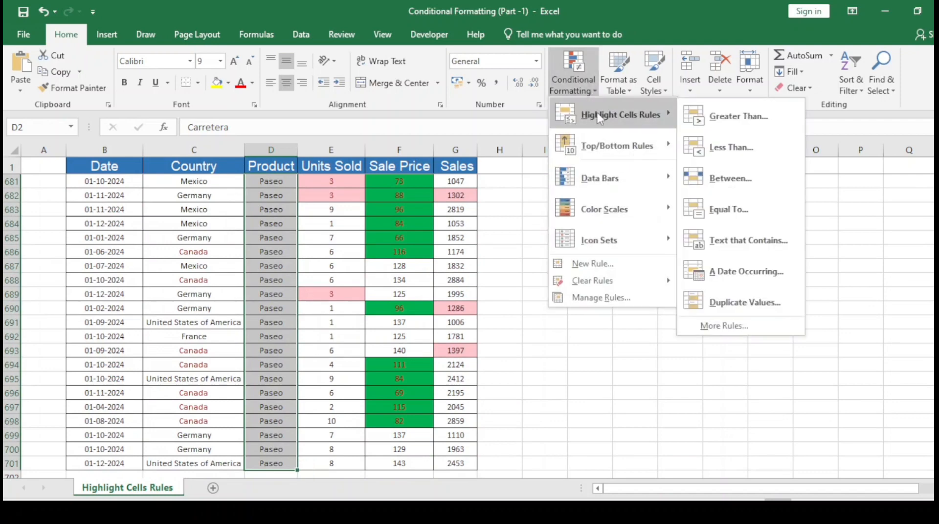
click(745, 303)
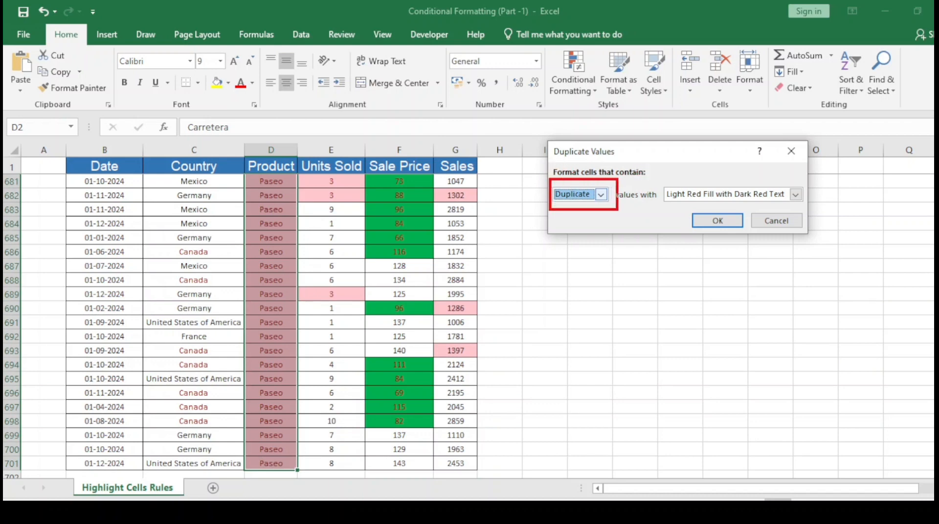
click(718, 221)
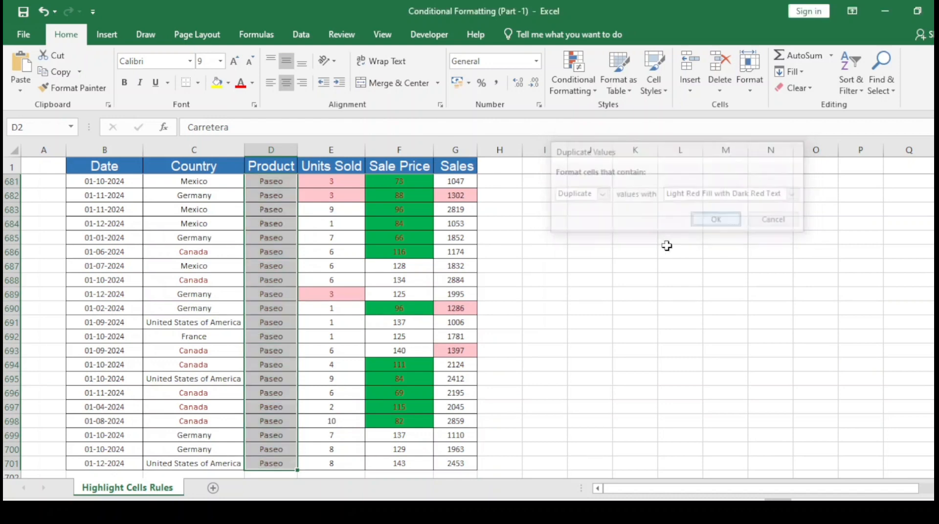
Look through the highlighted Product rows up to the first entry, and undo the Duplicate values highlighting
scroll(321, 306, down, 5)
scroll(287, 264, up, 17)
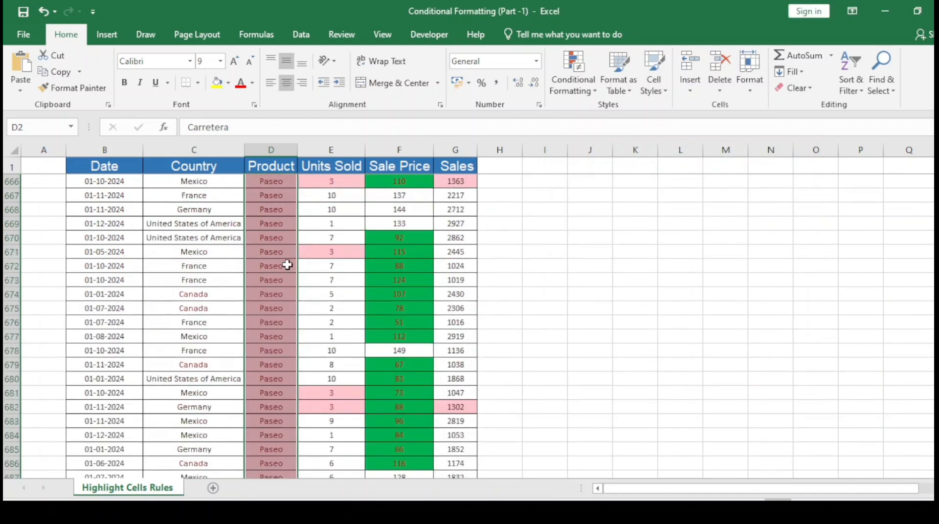
click(266, 293)
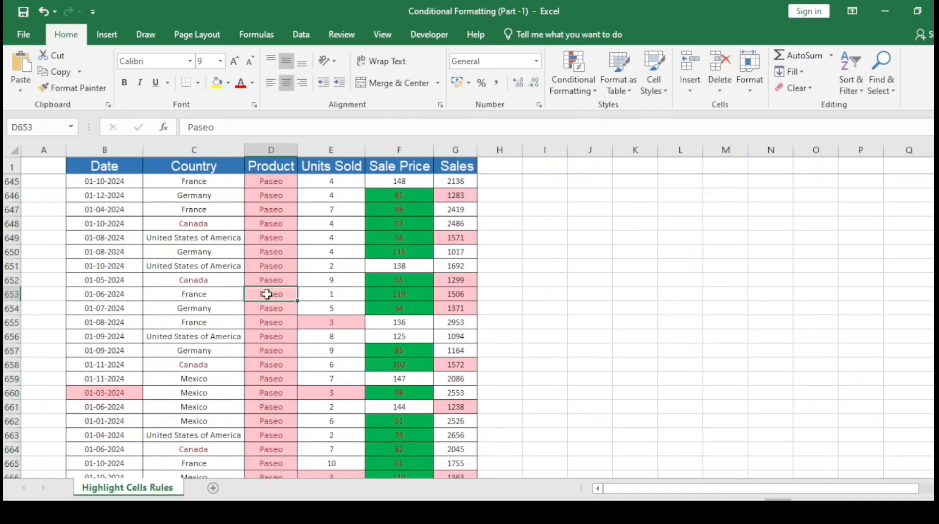
key(ctrl+Up)
key(Down)
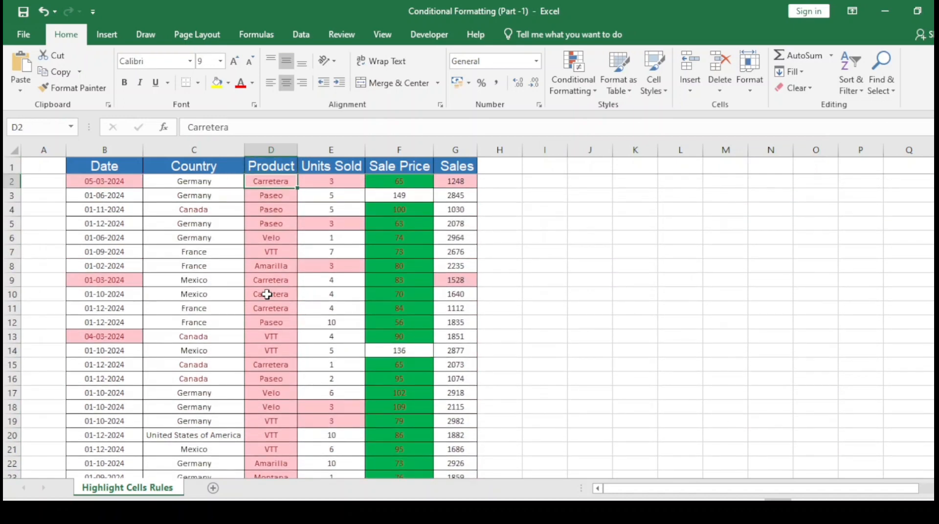
key(ctrl+z)
Select all Product values from D2 to D701 and highlight Unique values with Light Red Fill with Dark Red Text
key(Up)
key(Down)
key(ctrl+shift+Down)
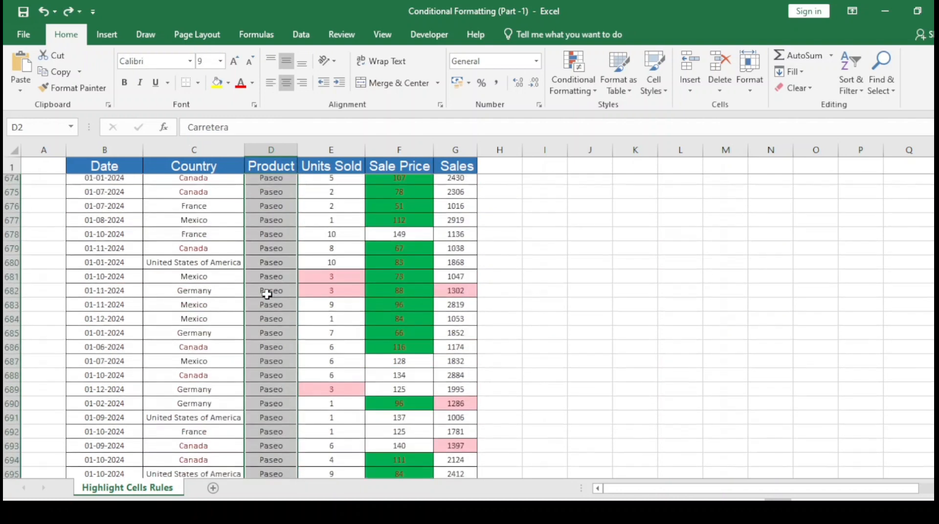
click(593, 89)
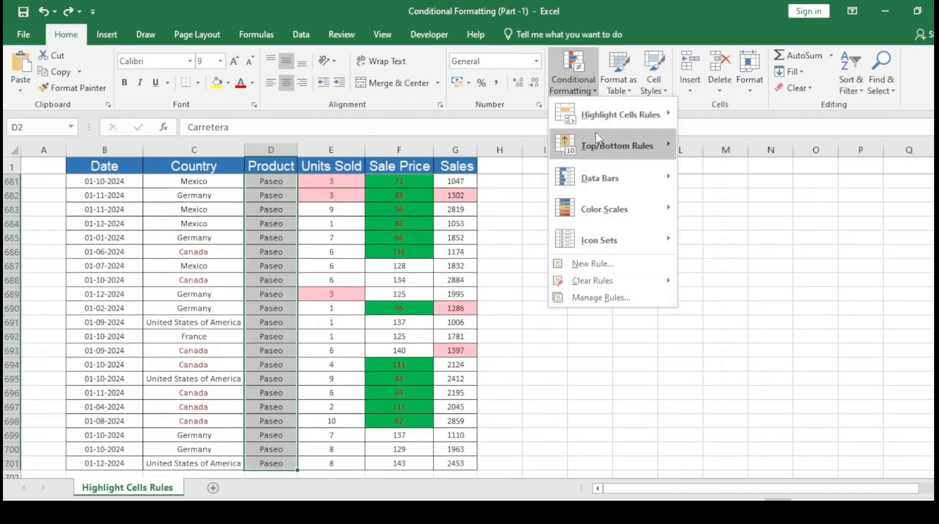
mouse_move(623, 118)
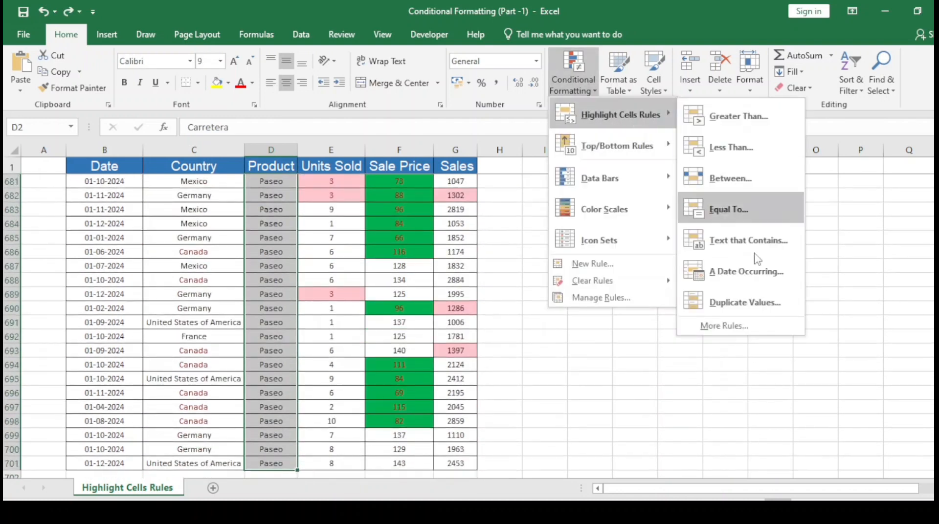
click(738, 303)
drag(626, 150, 636, 142)
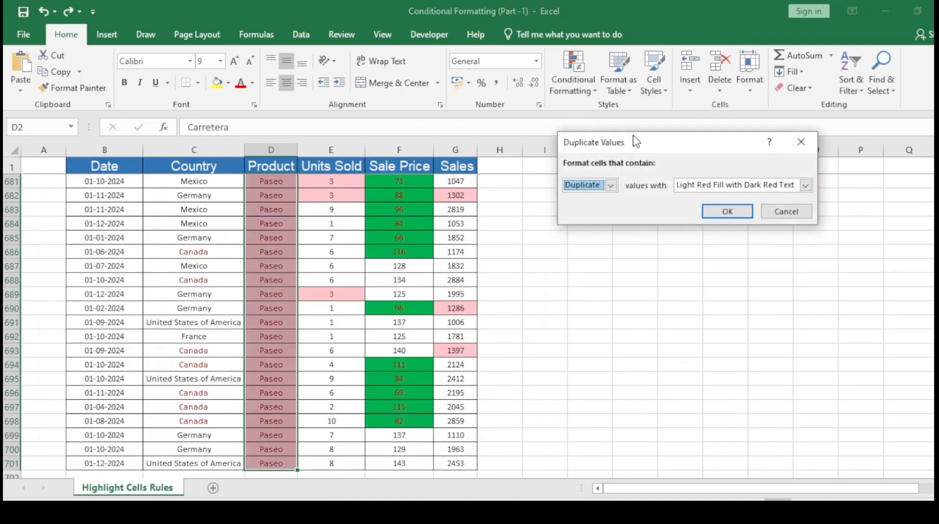
click(610, 187)
click(597, 206)
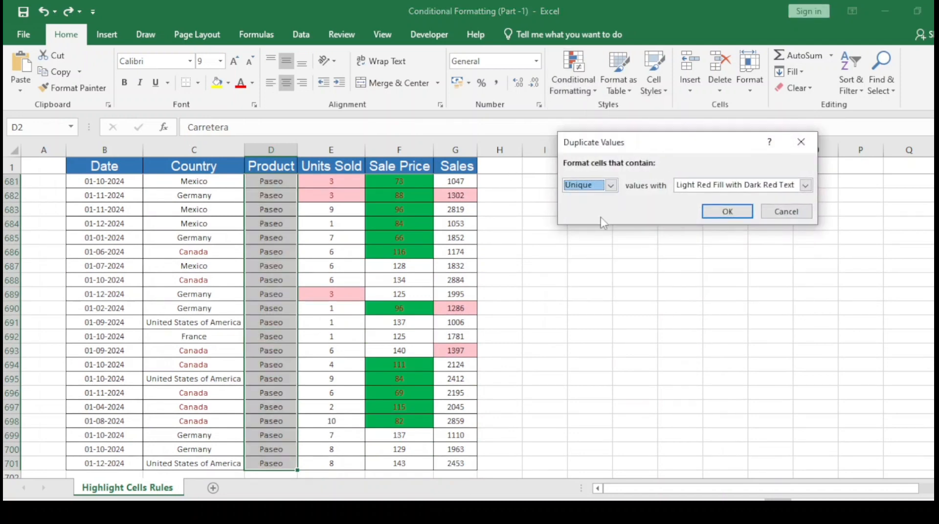
click(732, 214)
Look through the Product column from the first entries to the last row to check the effect of the Unique rule
click(269, 266)
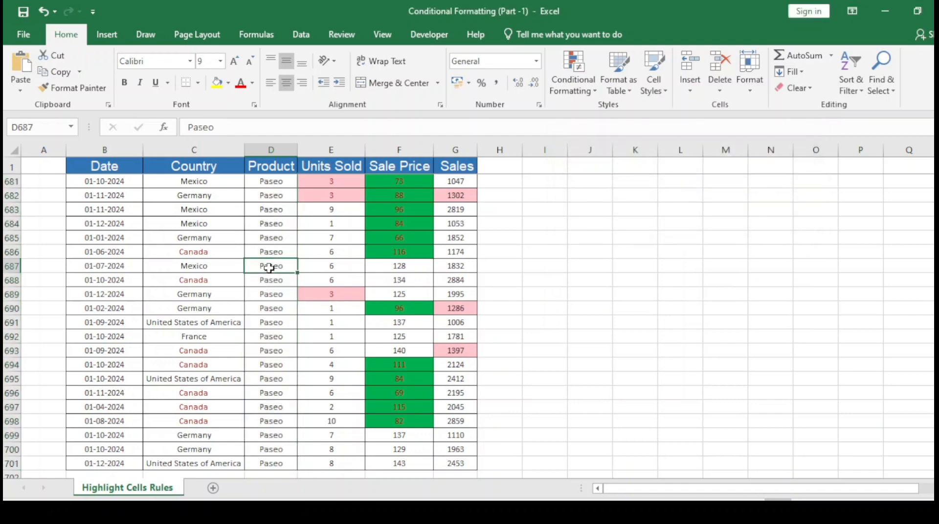
key(ctrl+Up)
key(Down)
key(Down)
key(Down)
key(Down)
key(Down)
key(Down)
key(Down)
key(Down)
key(Down)
key(Down)
key(Down)
key(Down)
key(Down)
key(Down)
key(Down)
key(Down)
key(Down)
key(Down)
key(Down)
key(Down)
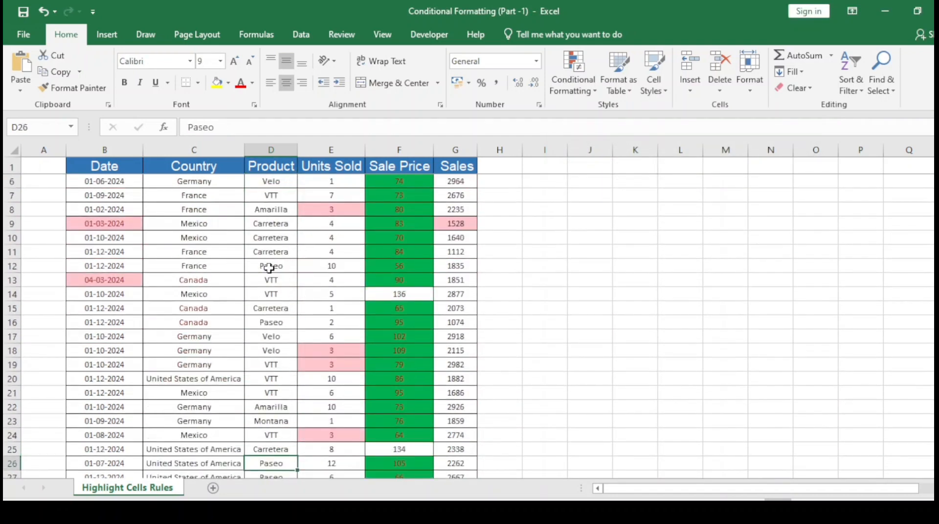
key(Down)
key(Down)
key(Down)
key(Down)
key(Down)
key(Down)
key(Down)
key(Down)
key(Down)
key(Down)
key(ctrl+Down)
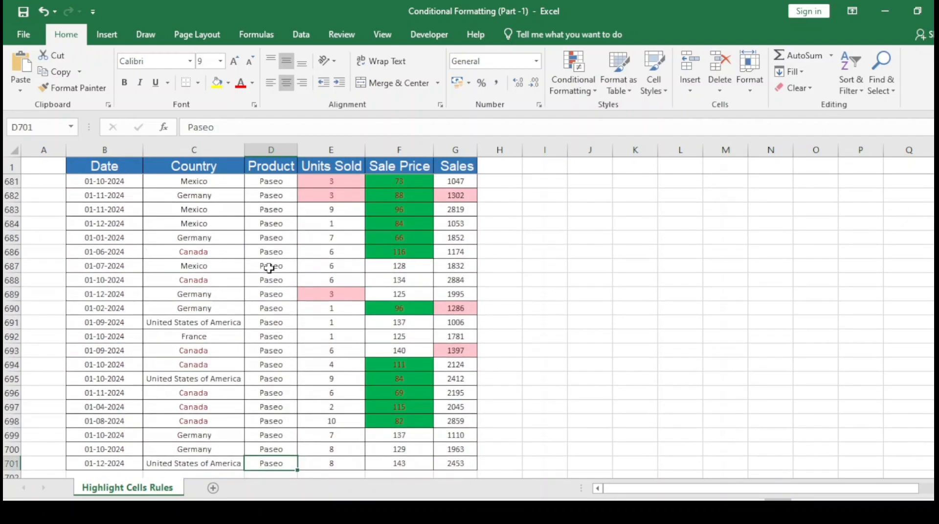
key(ctrl+Up)
key(Down)
key(ctrl+Down)
key(ctrl+Up)
key(Down)
key(Up)
key(Down)
key(Up)
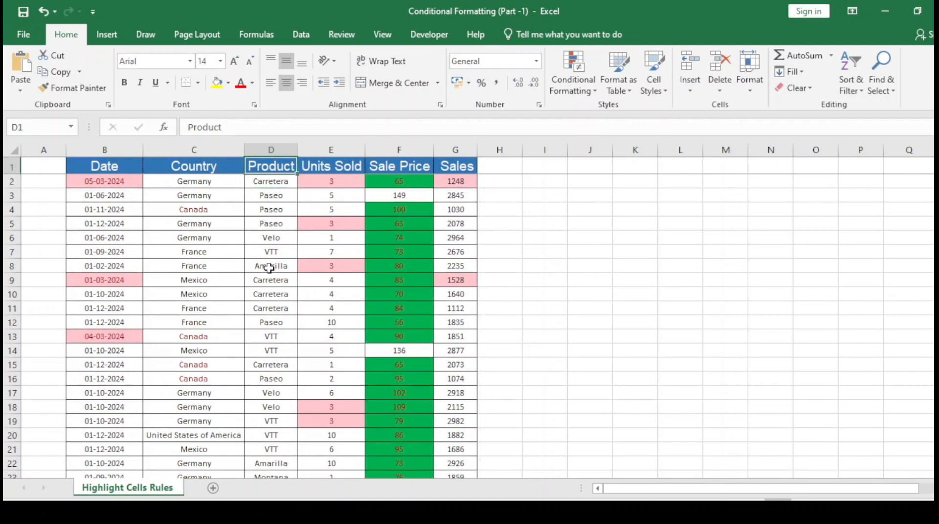
Copy the first two Product entries, D2 and D3, and paste them as values only into J3 and J4
key(Down)
key(shift+Down)
key(ctrl+c)
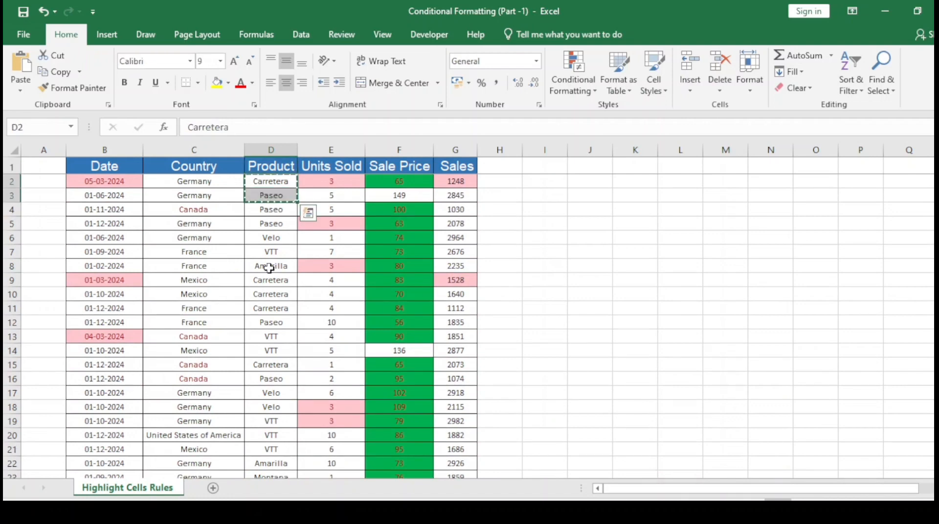
key(Right)
key(Right)
key(Right)
key(Right)
key(Right)
key(Right)
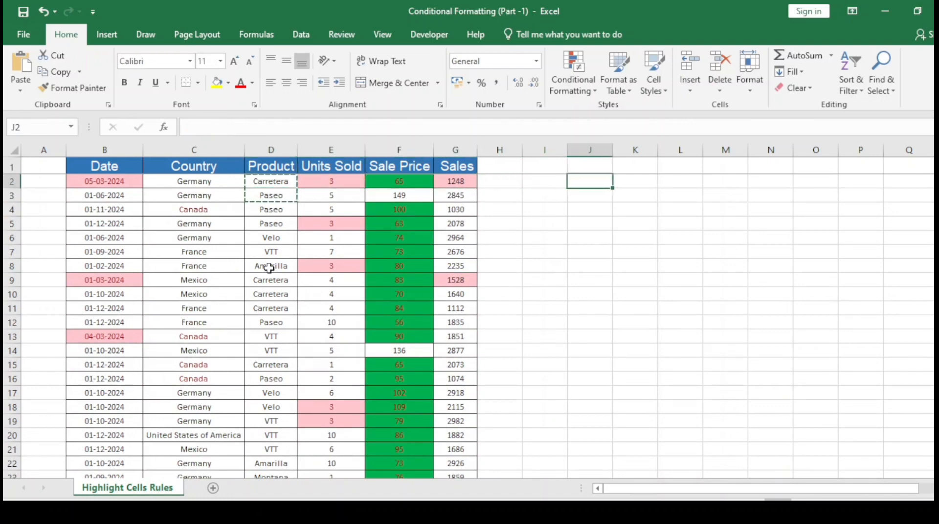
key(Down)
key(alt)
key(e)
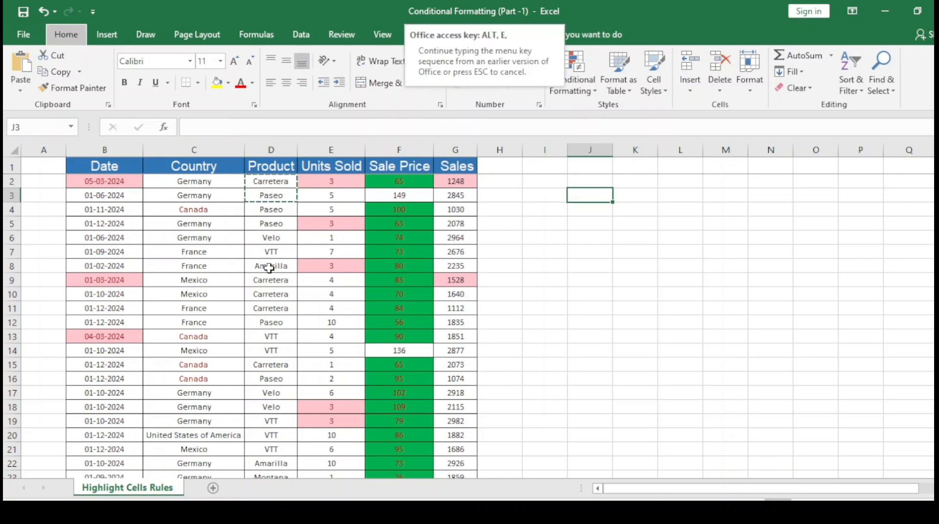
key(s)
key(v)
key(Return)
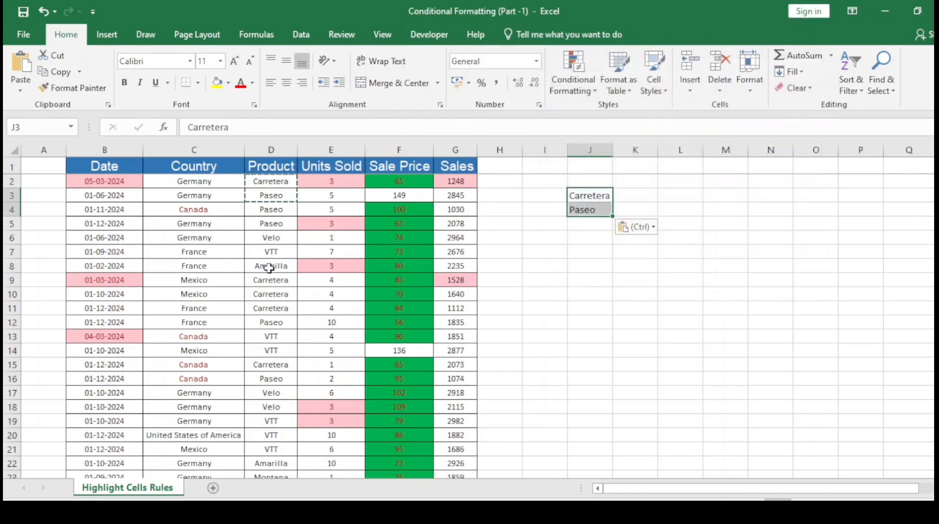
Copy Carretera from J3 into J5 to create a repeated entry in the sample list
key(Down)
key(Up)
key(shift+Down)
key(ctrl+c)
key(Down)
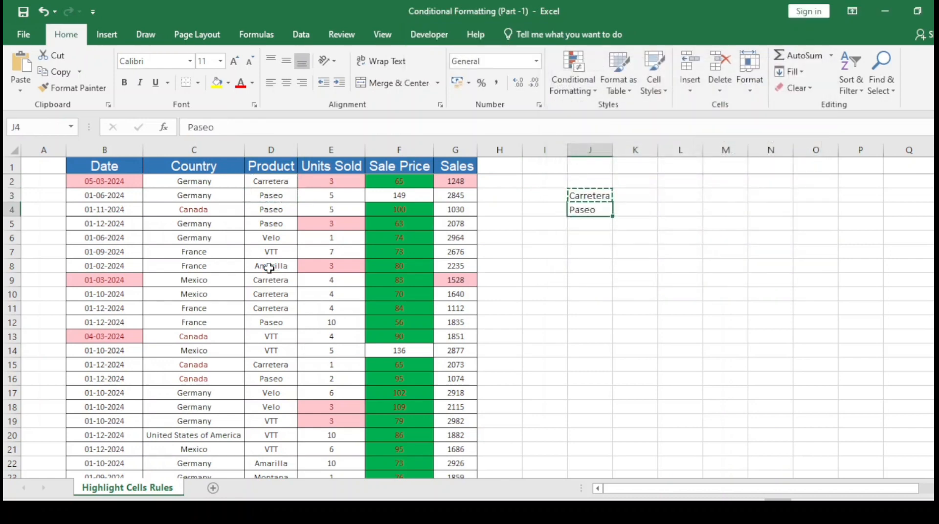
key(Down)
key(ctrl+v)
key(Escape)
key(Up)
key(Up)
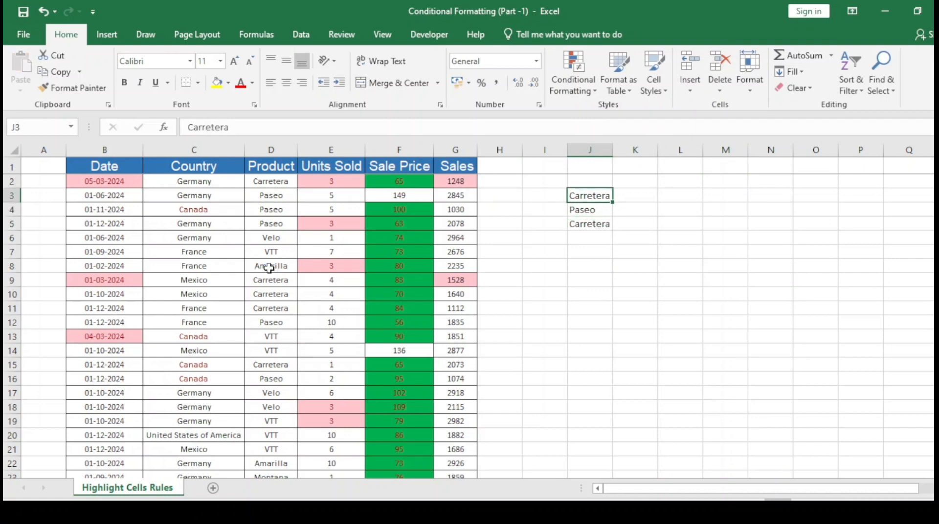
Select J3 to J5 and highlight Duplicate values using Custom Format, keeping the preset font and fill
key(shift+Down)
key(shift+Down)
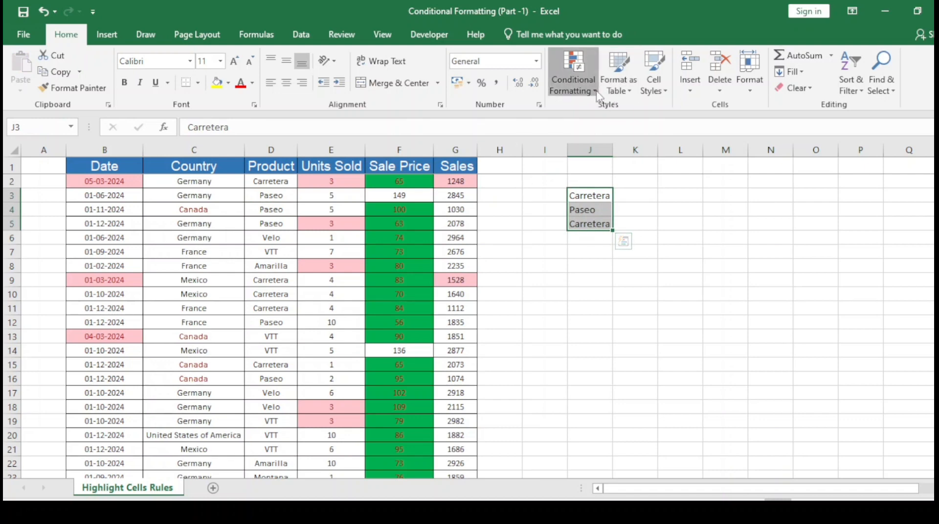
click(572, 81)
mouse_move(614, 115)
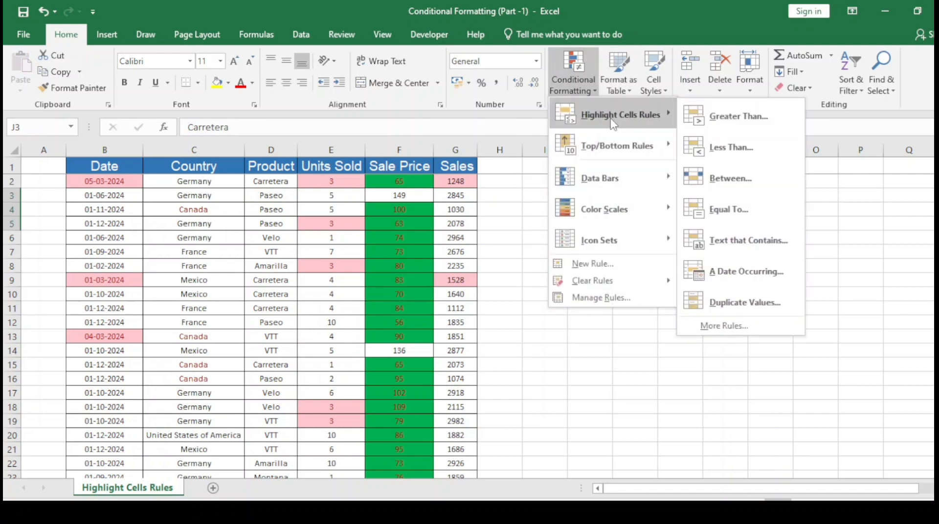
click(740, 303)
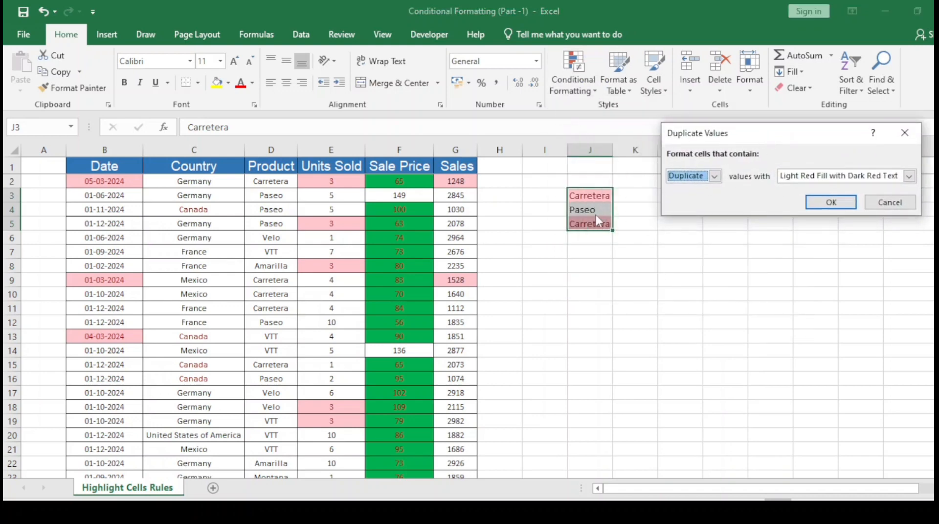
click(909, 177)
click(809, 243)
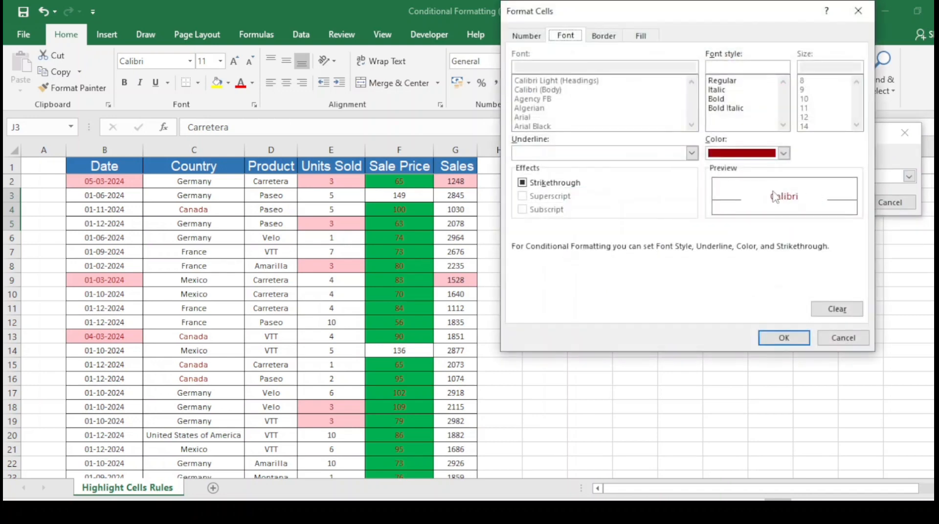
click(784, 338)
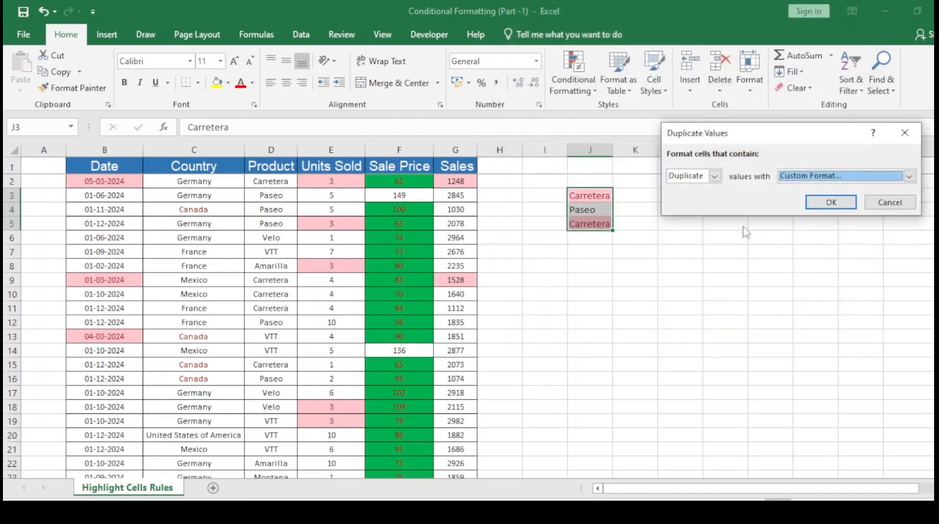
click(826, 203)
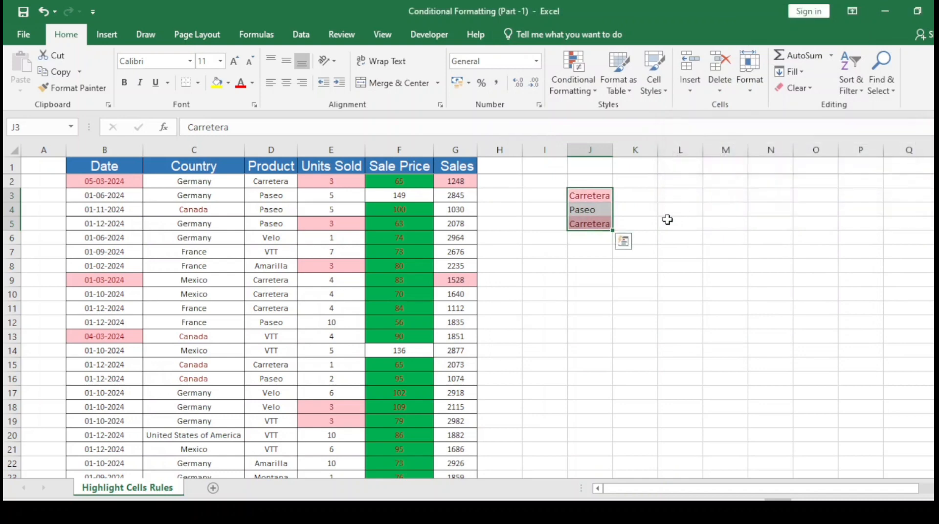
Highlight Unique values in J3 to J5 with a custom green fill and check the formatting of the sample cells
click(573, 83)
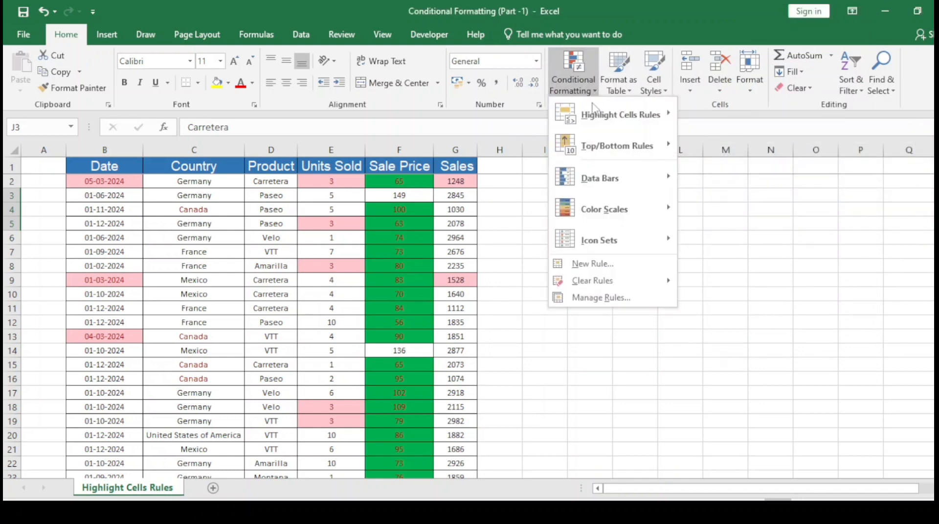
mouse_move(623, 245)
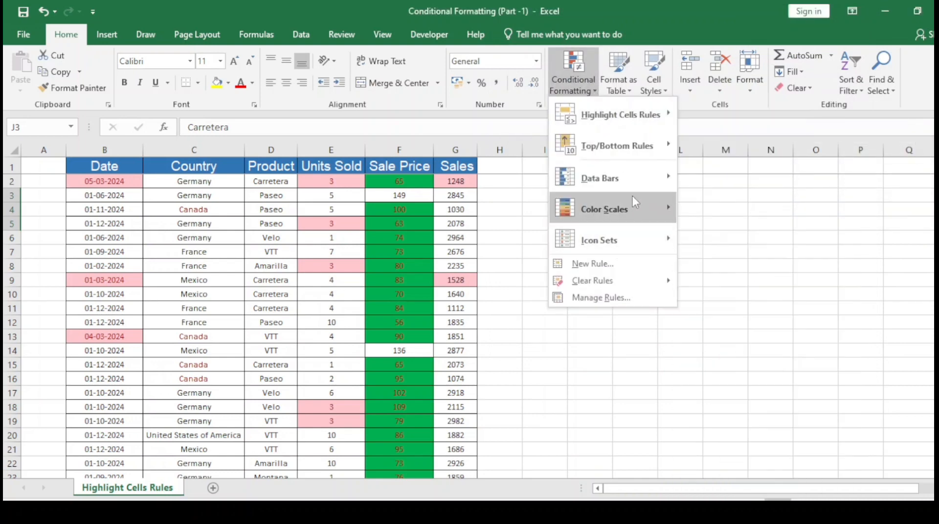
mouse_move(614, 110)
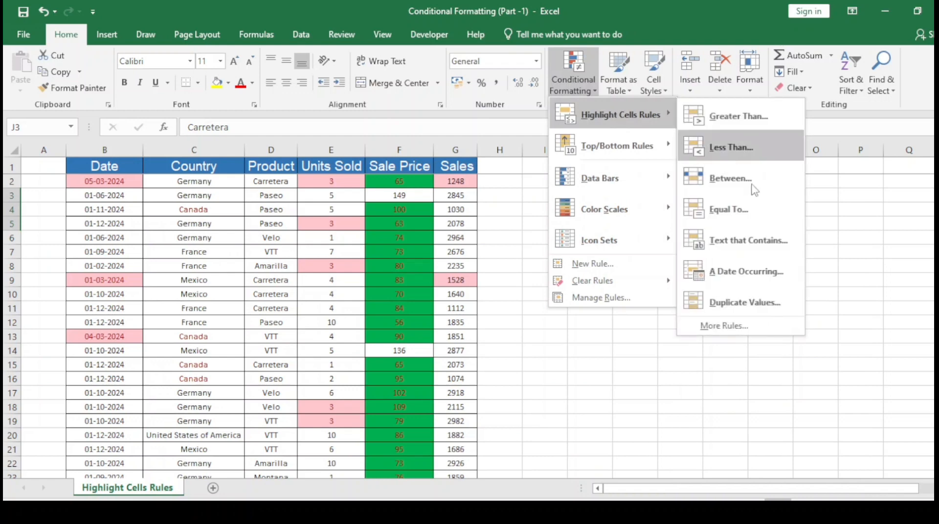
click(737, 301)
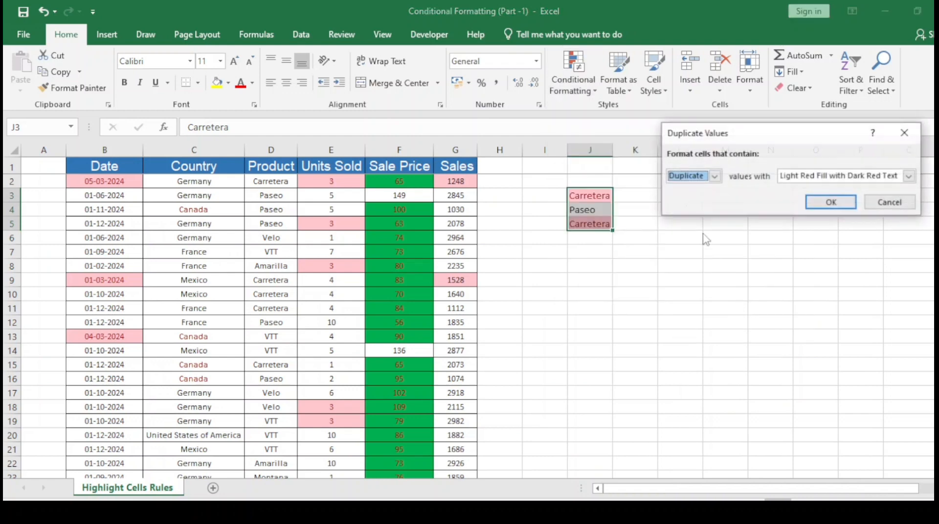
click(713, 177)
click(715, 198)
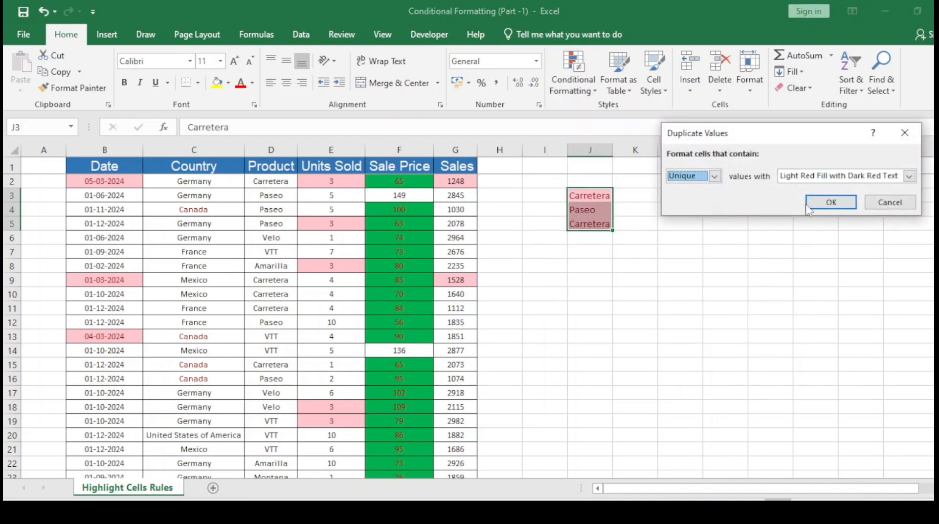
click(908, 177)
click(820, 244)
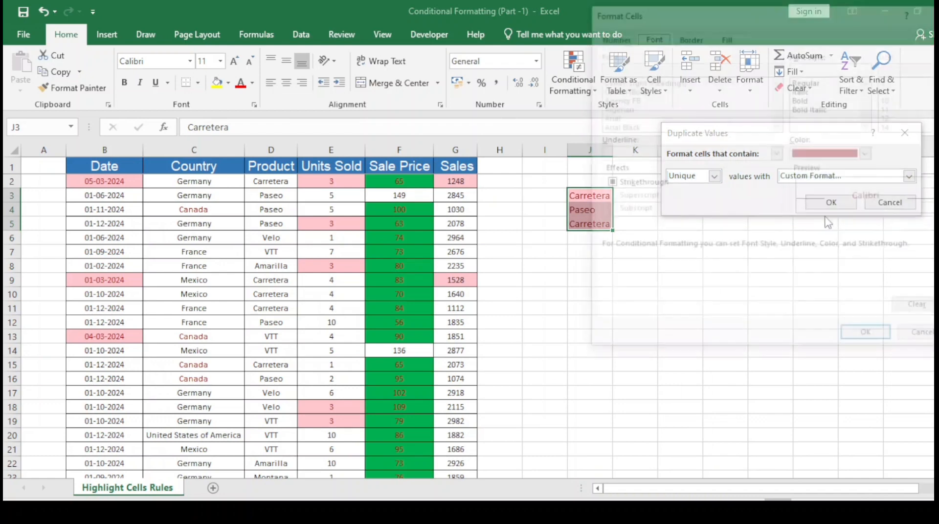
click(728, 36)
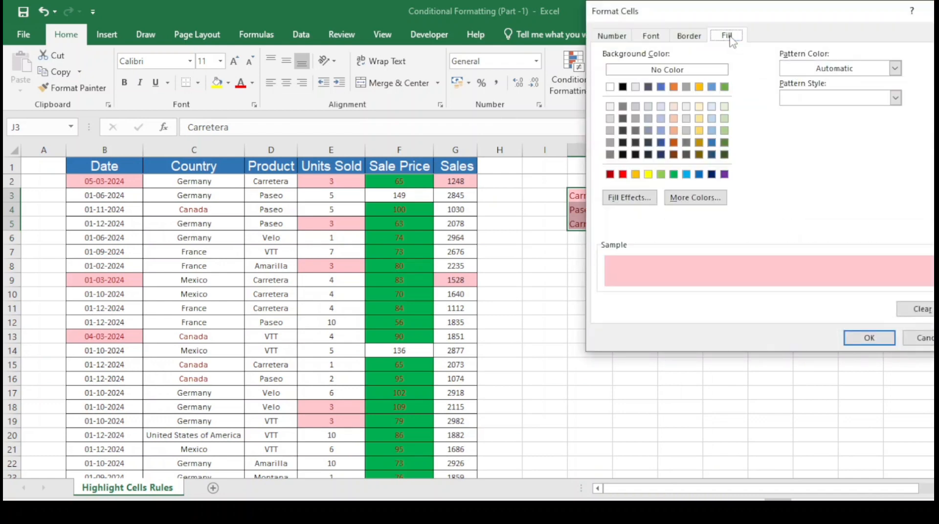
click(674, 174)
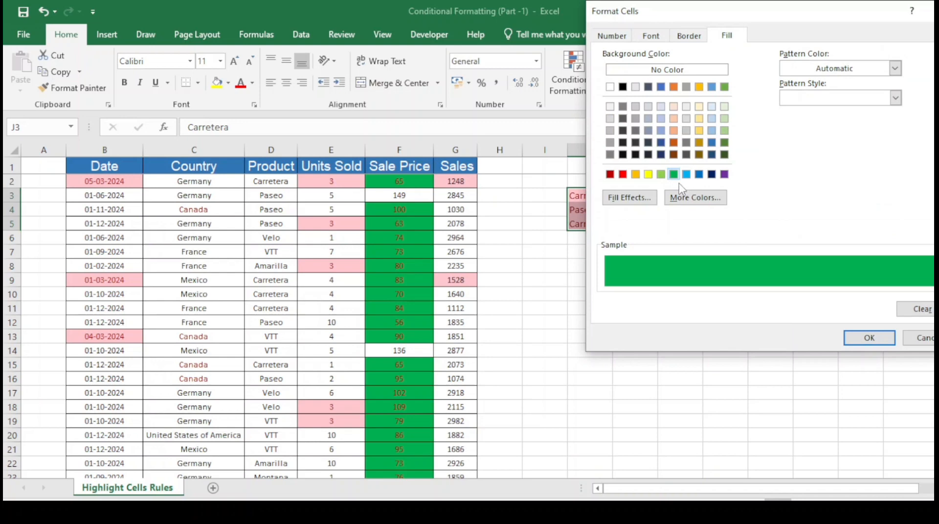
click(869, 338)
click(828, 201)
click(631, 265)
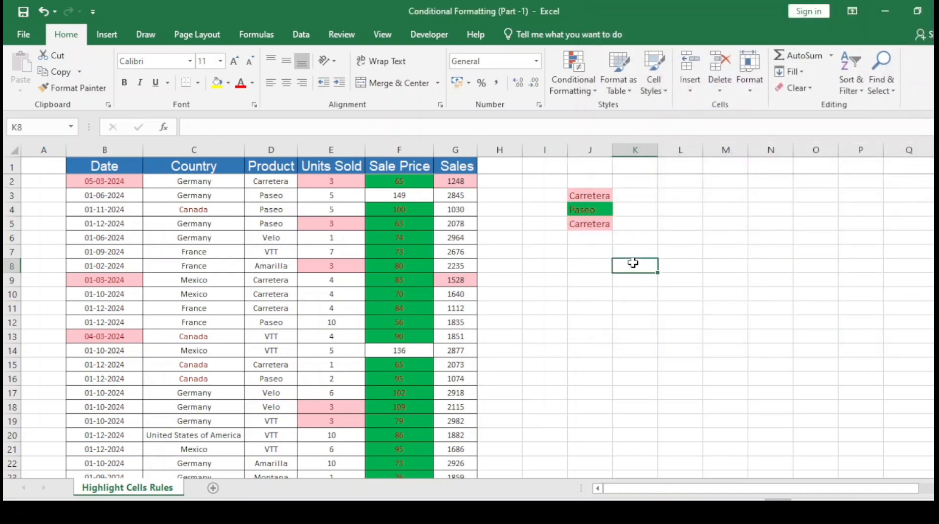
click(592, 197)
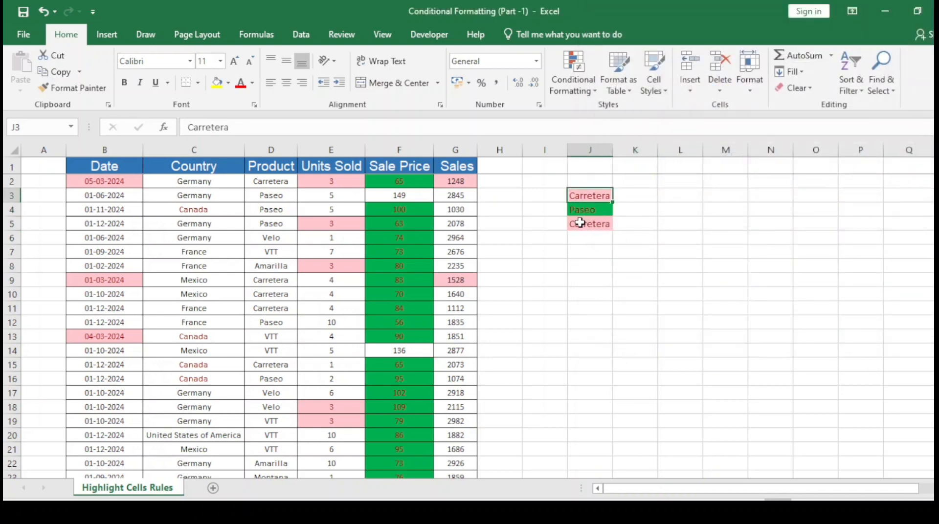
click(589, 209)
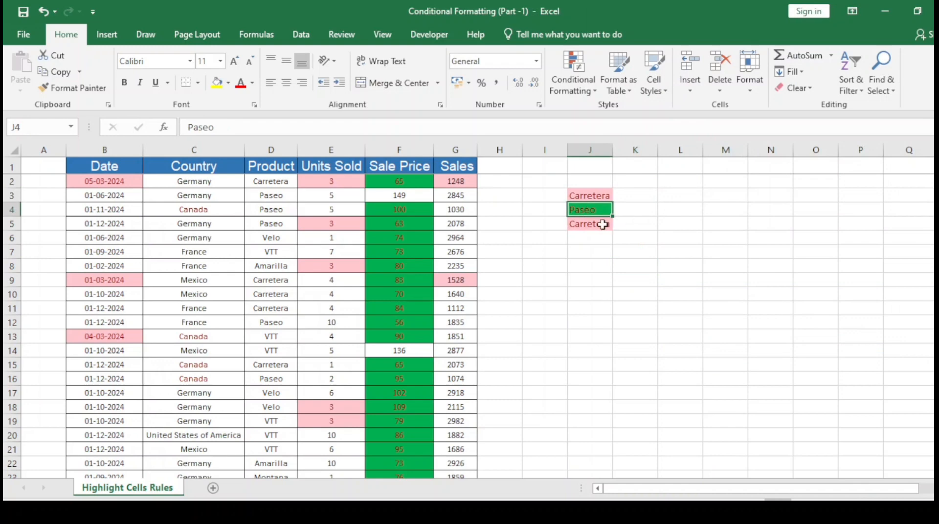
click(573, 83)
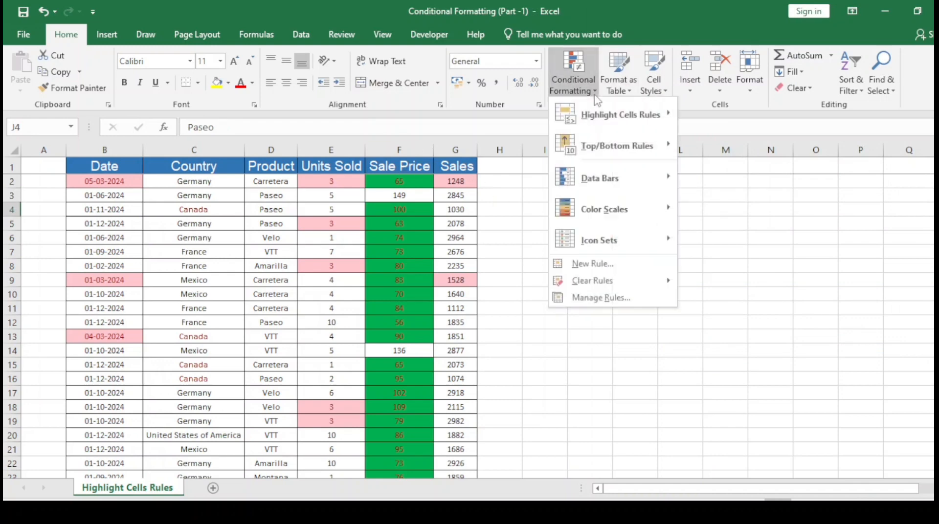
mouse_move(614, 113)
mouse_move(625, 289)
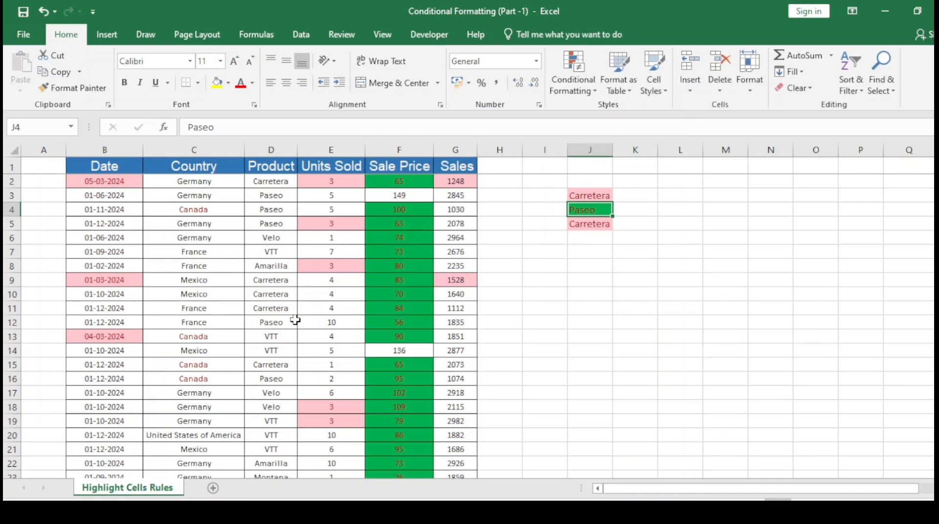
Clear the conditional formatting rules from only the sample list cells J3 to J5, keeping the rules in the sales table
drag(574, 195, 591, 224)
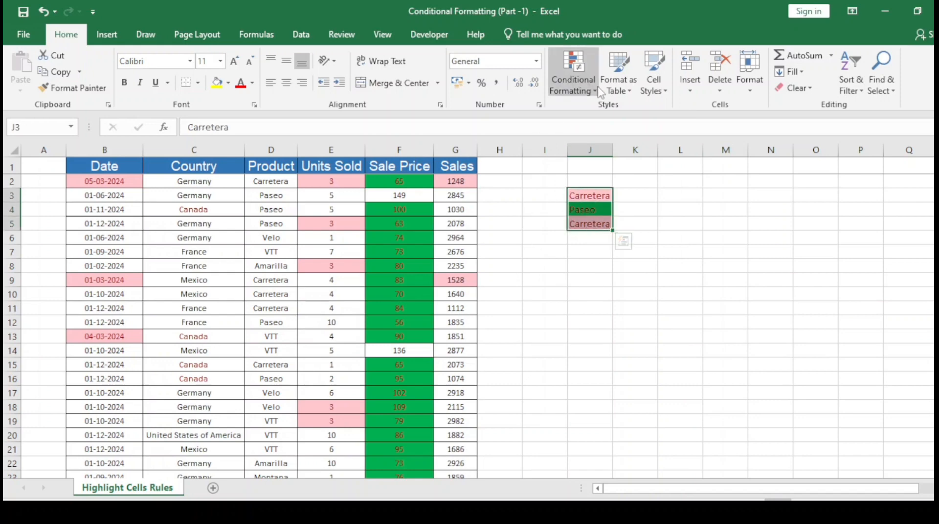
click(573, 84)
mouse_move(607, 276)
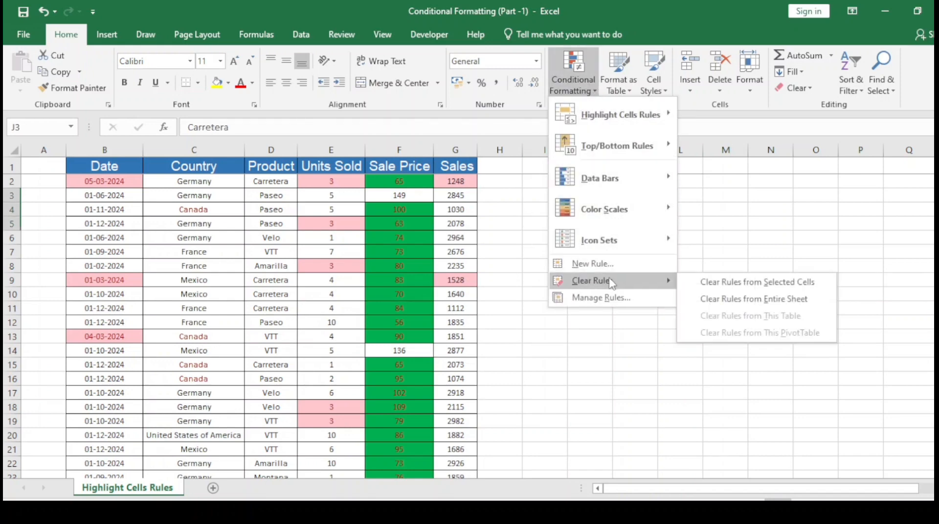
click(761, 289)
click(556, 281)
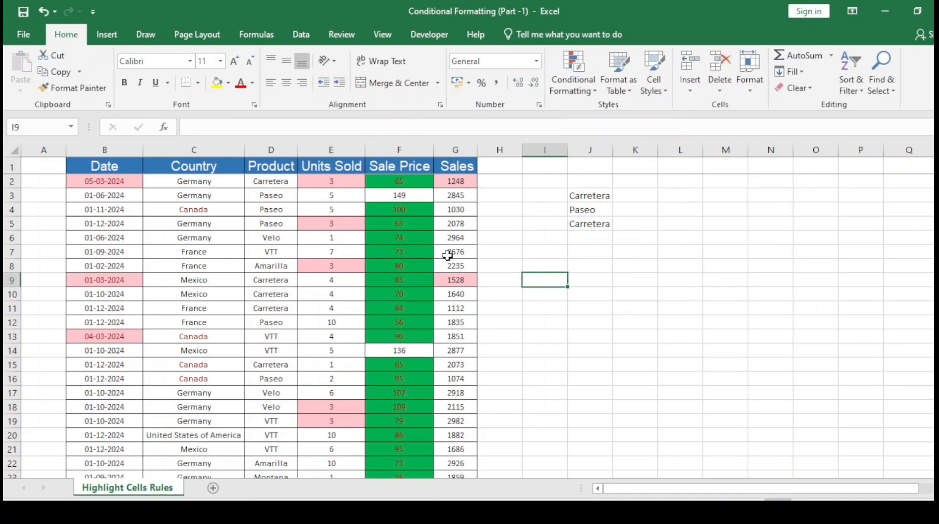
click(358, 243)
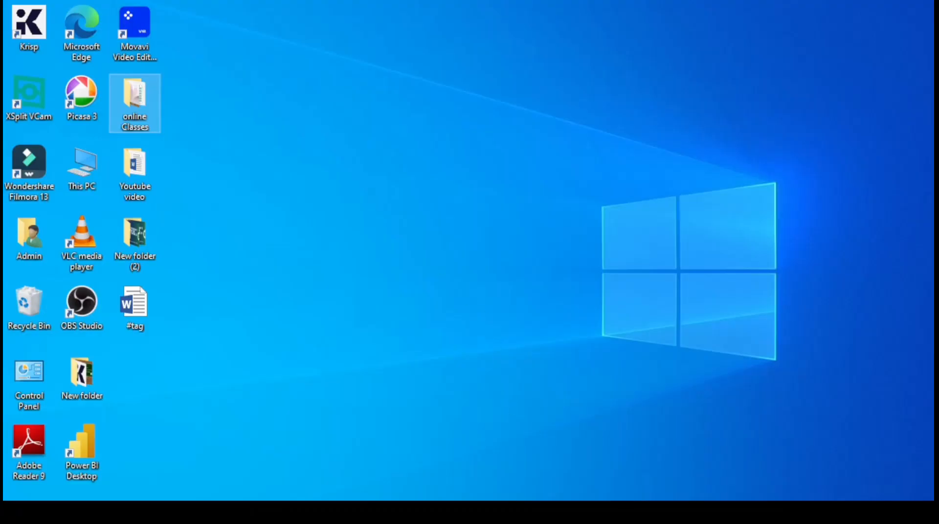
click(593, 466)
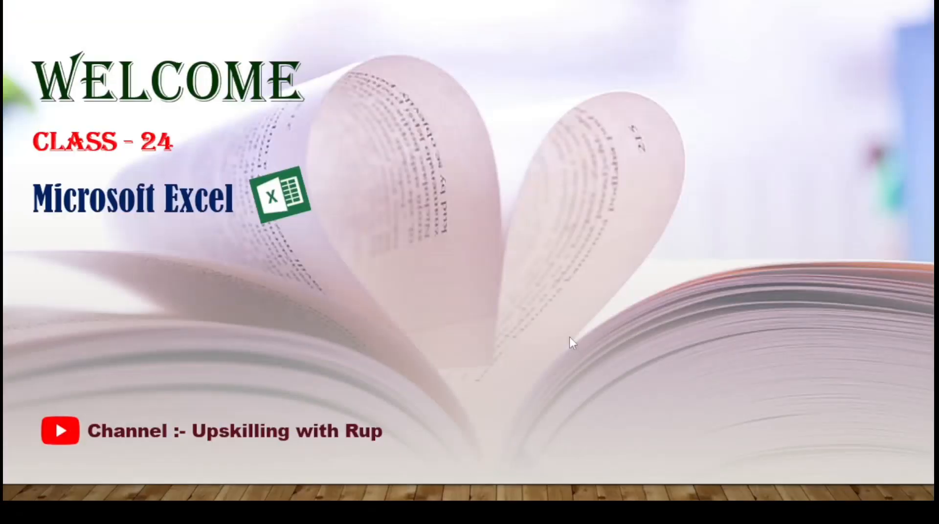